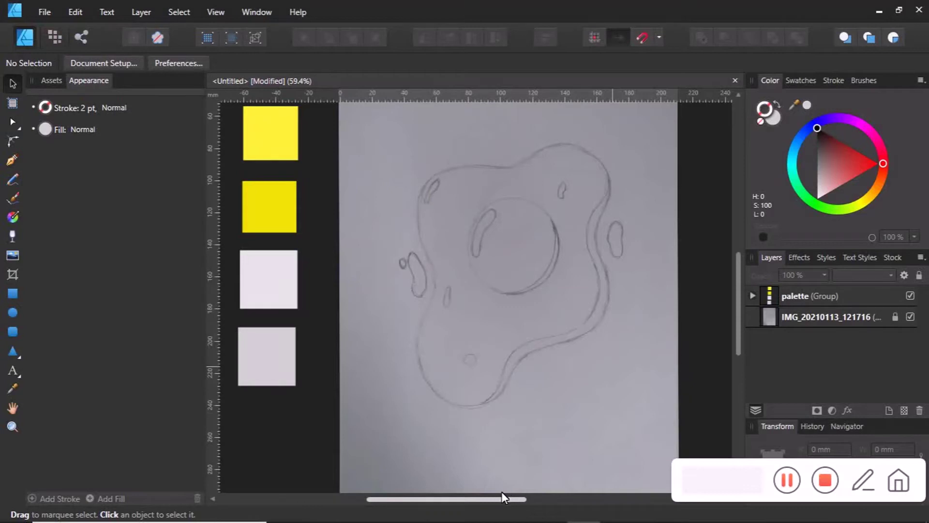
Begin a Pen curve along the egg white's upper-left edge, with no fill and a black stroke
drag(501, 493, 515, 490)
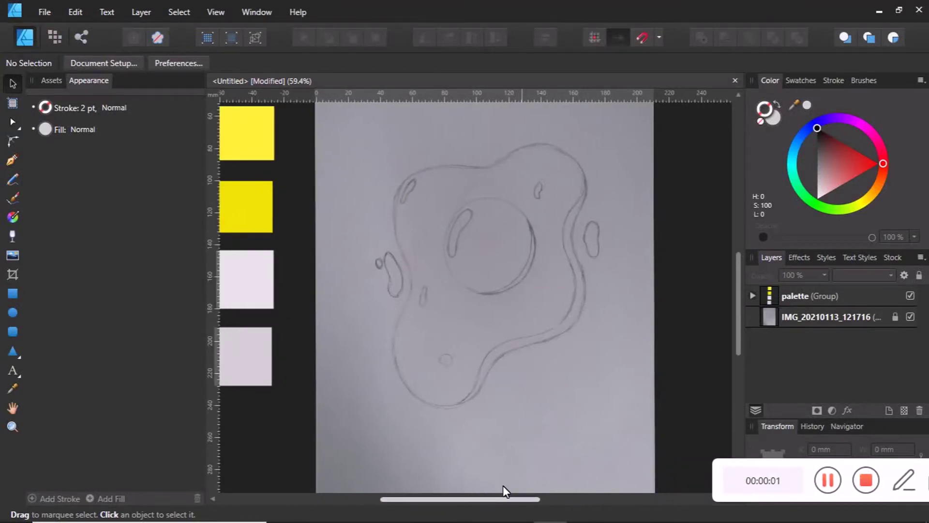
scroll(426, 376, down, 1)
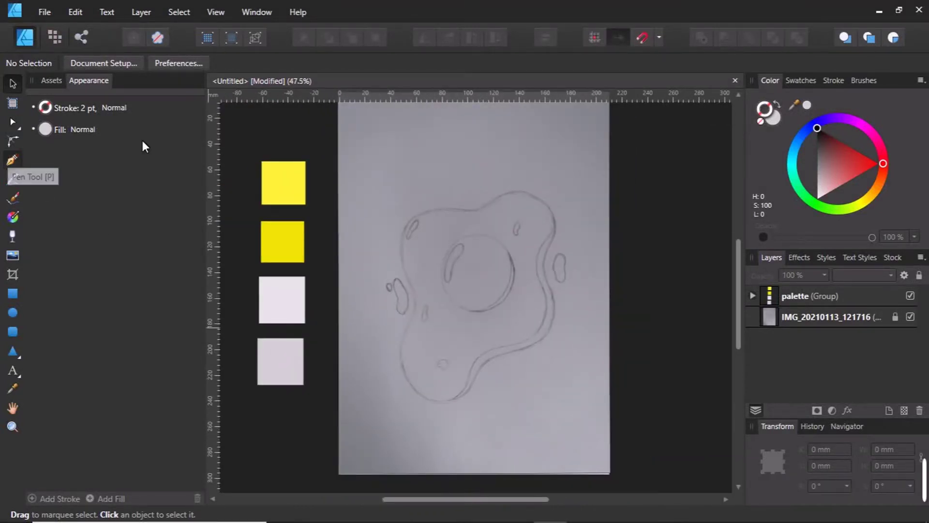
click(12, 160)
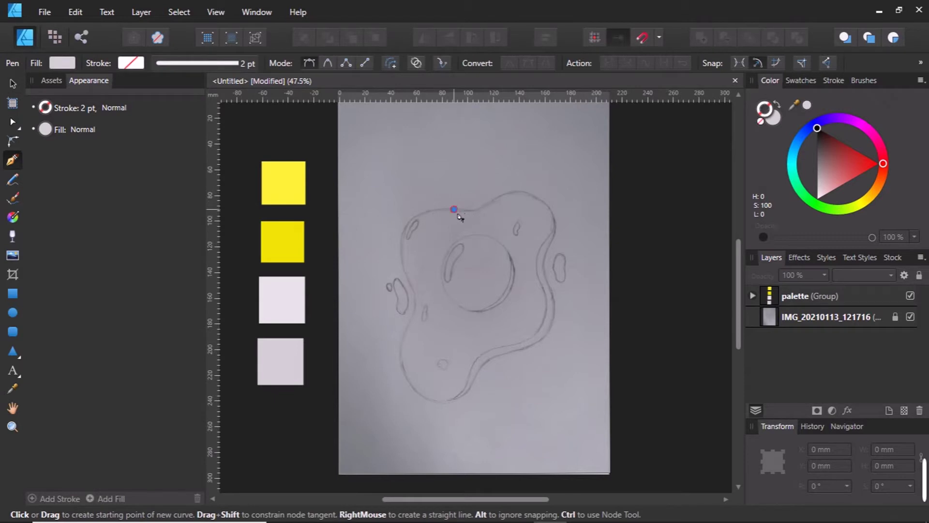
click(454, 210)
drag(403, 240, 400, 287)
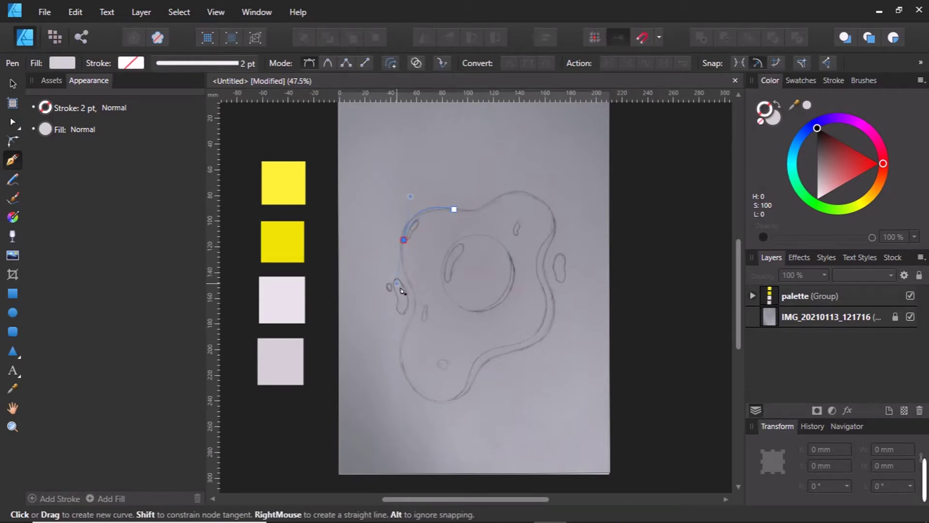
click(762, 119)
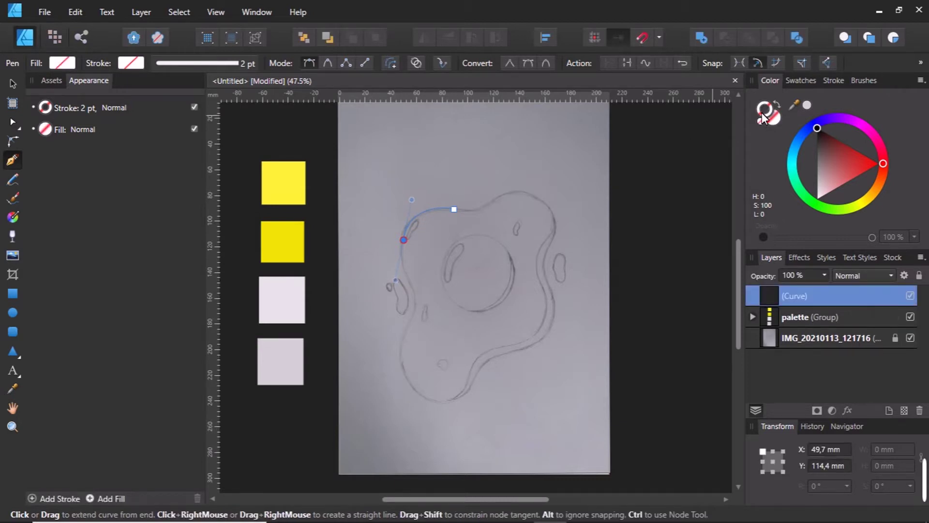
click(814, 130)
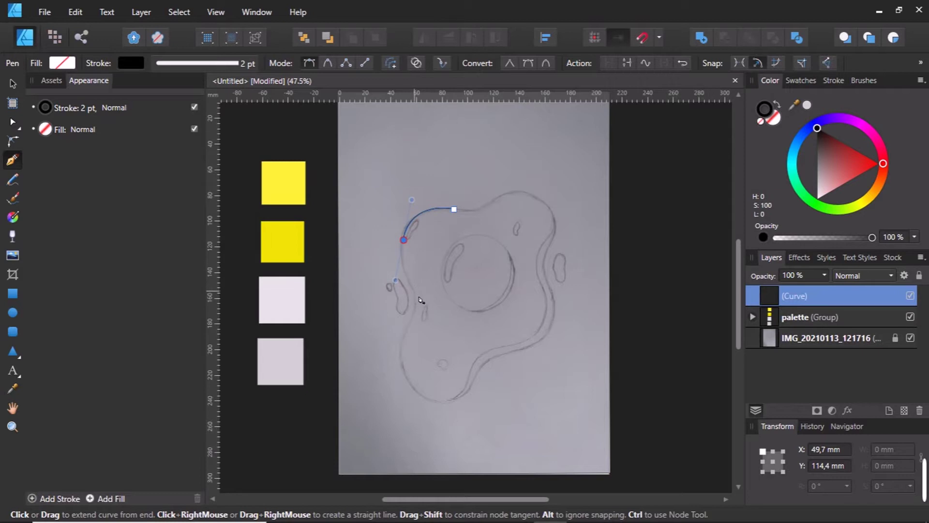
Extend the curve down the egg's left side, along the bottom and up the right side
drag(415, 296, 404, 347)
scroll(414, 333, down, 2)
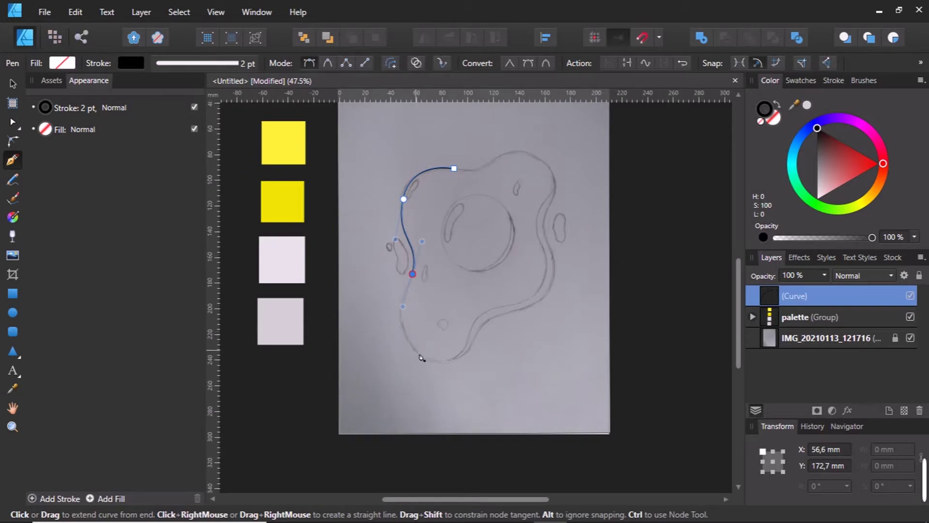
mouse_move(408, 339)
mouse_down()
mouse_move(419, 354)
mouse_move(490, 342)
mouse_move(504, 351)
mouse_up()
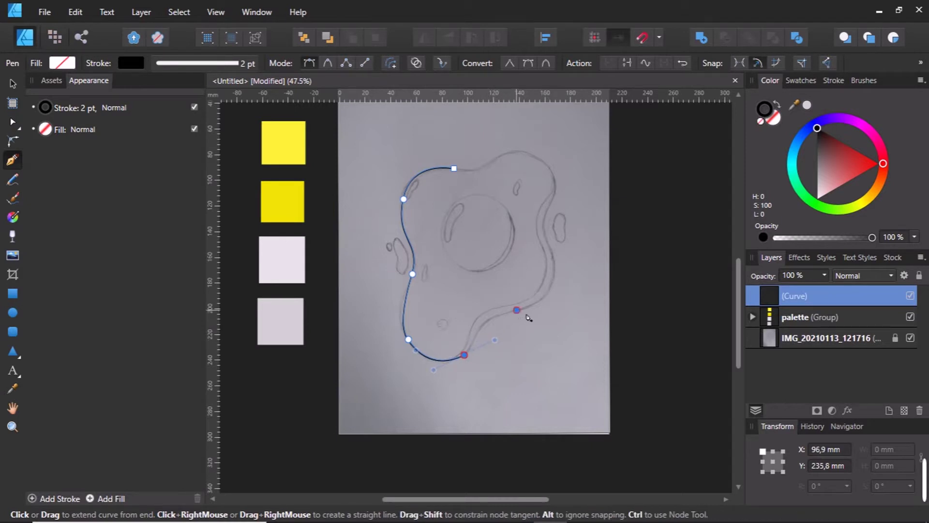
drag(516, 309, 538, 301)
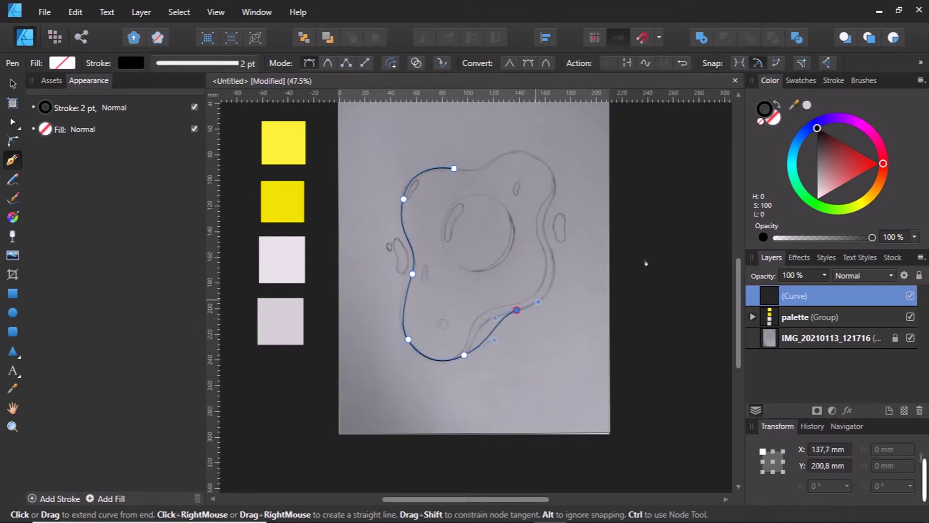
scroll(562, 288, up, 2)
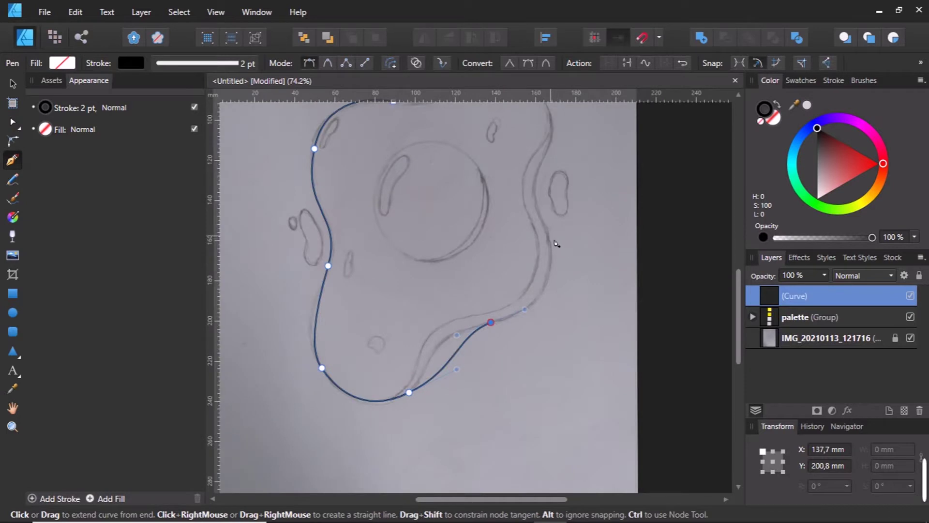
mouse_move(550, 236)
mouse_down()
mouse_move(545, 183)
mouse_move(550, 199)
mouse_up()
scroll(550, 199, up, 2)
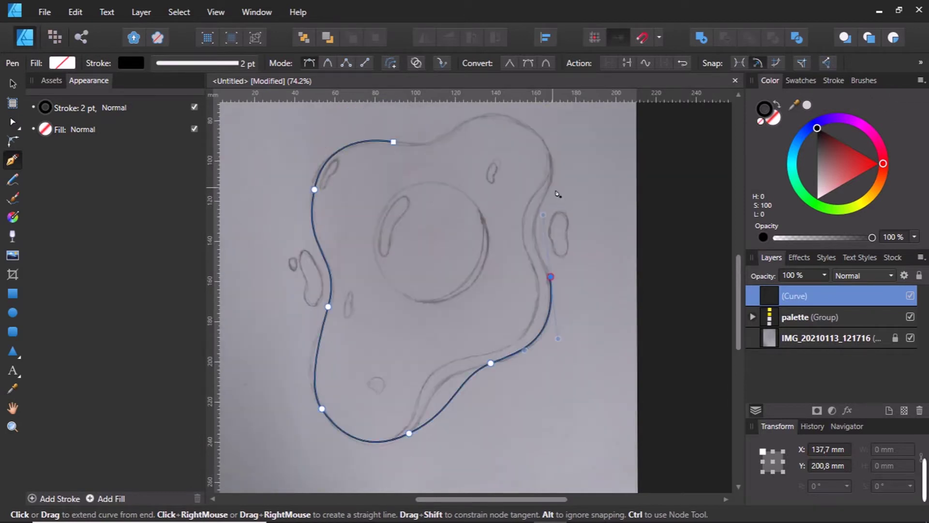
mouse_move(558, 187)
mouse_down()
mouse_move(564, 167)
mouse_move(551, 160)
mouse_up()
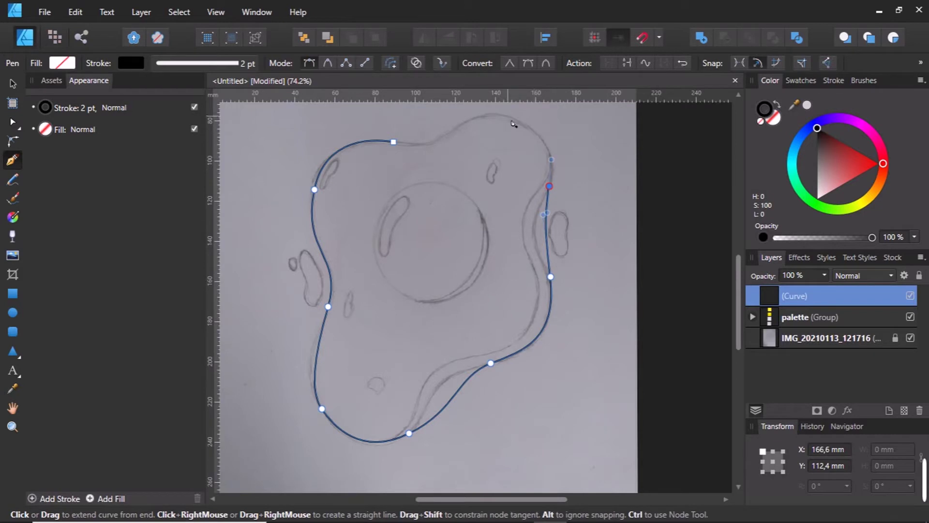
Finish the top edge, undoing misplaced nodes, and close the curve at its start node
drag(500, 120, 491, 117)
key(Escape)
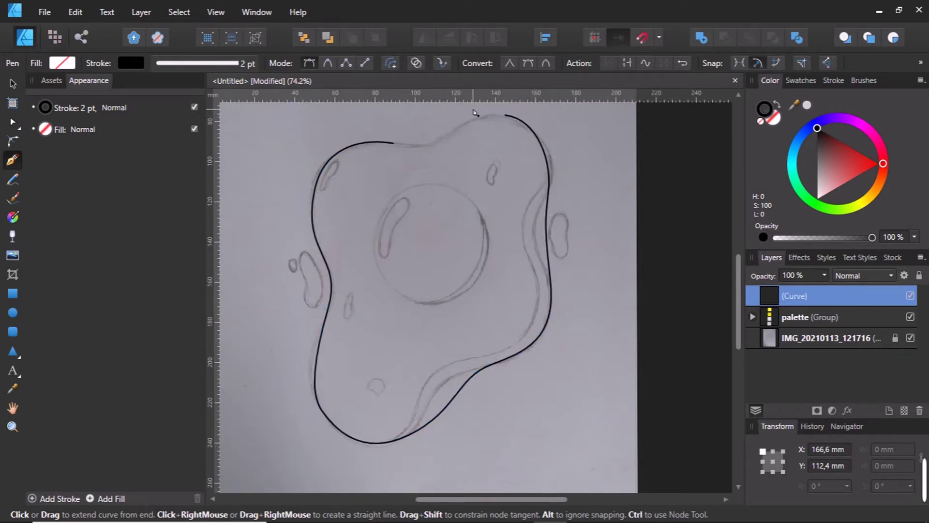
scroll(479, 116, up, 1)
key(ctrl+z)
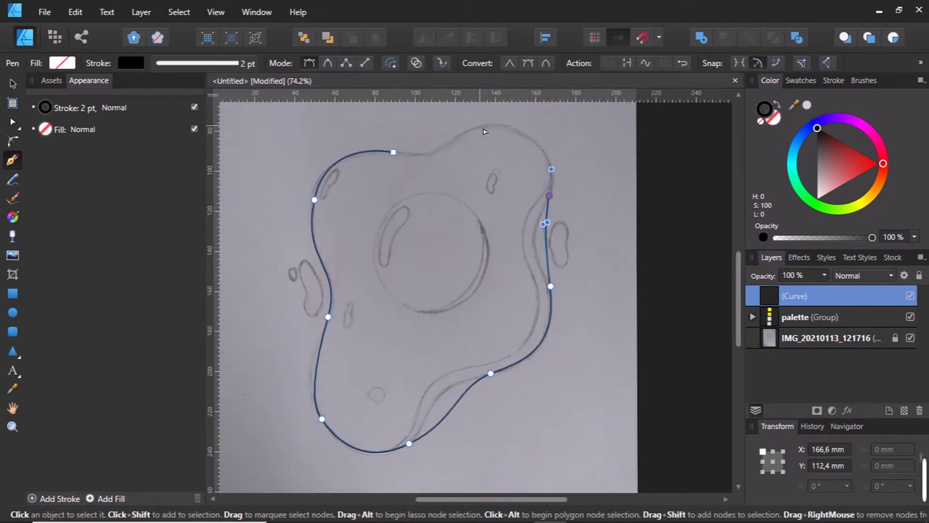
drag(508, 126, 476, 121)
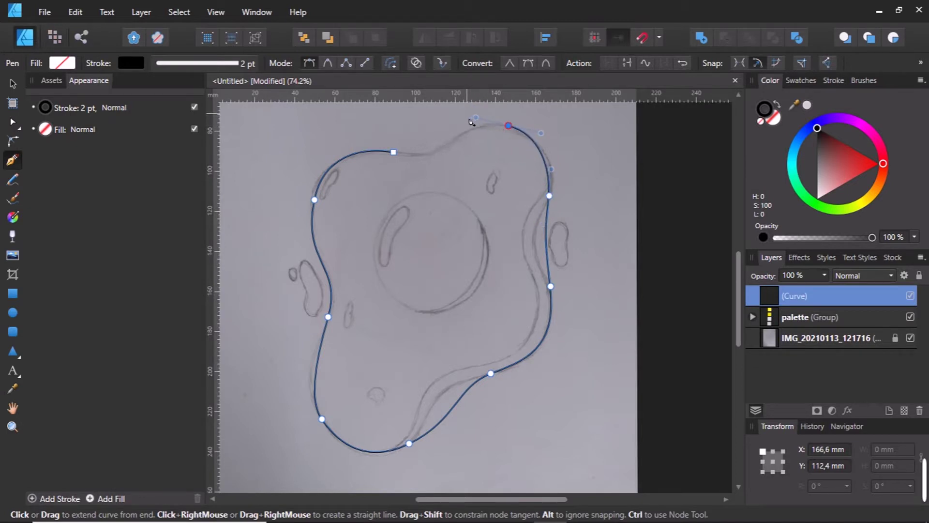
key(Escape)
key(ctrl+z)
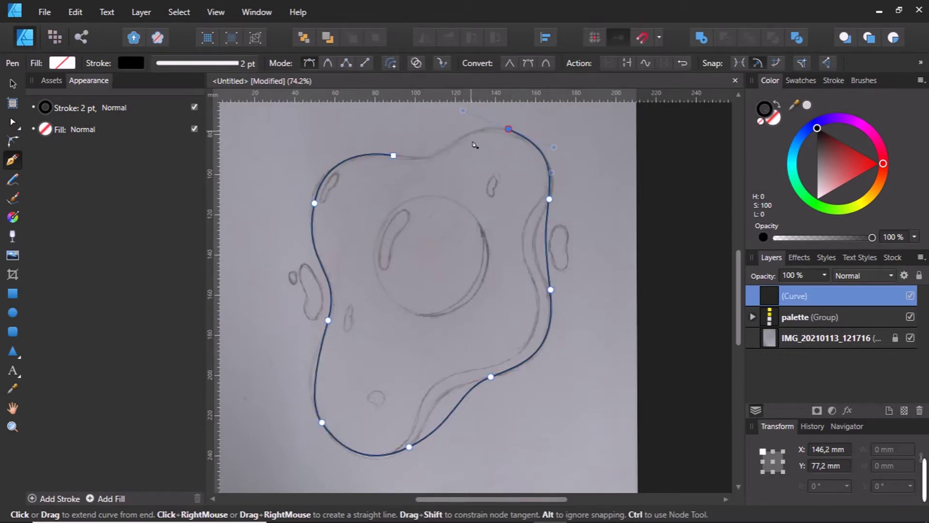
click(432, 161)
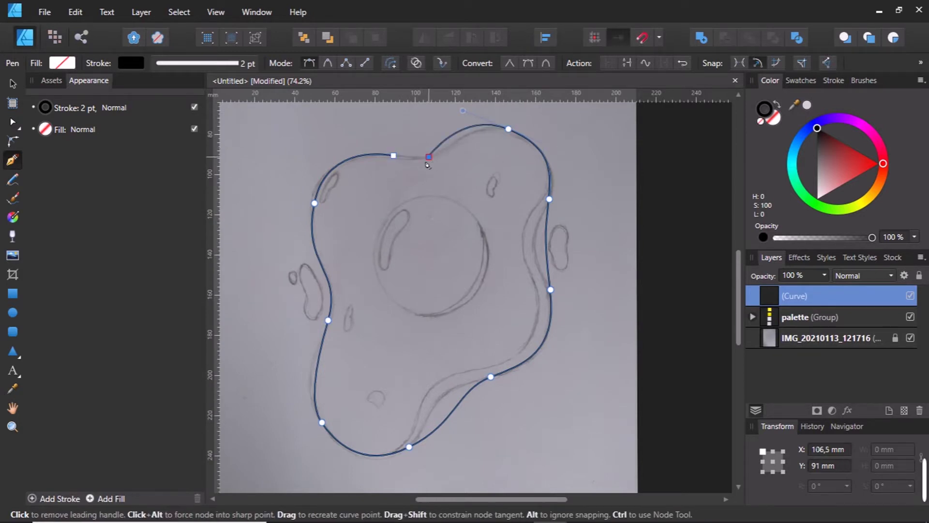
key(ctrl+z)
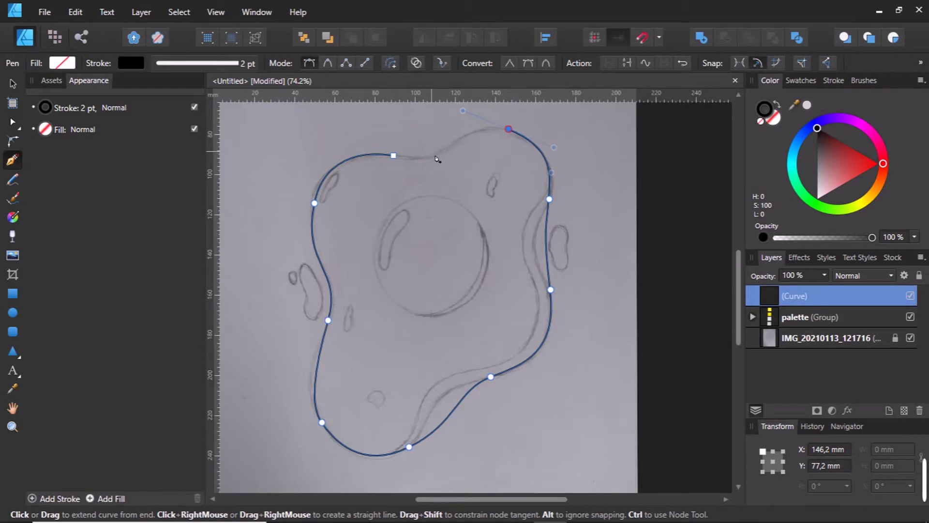
drag(431, 152, 418, 155)
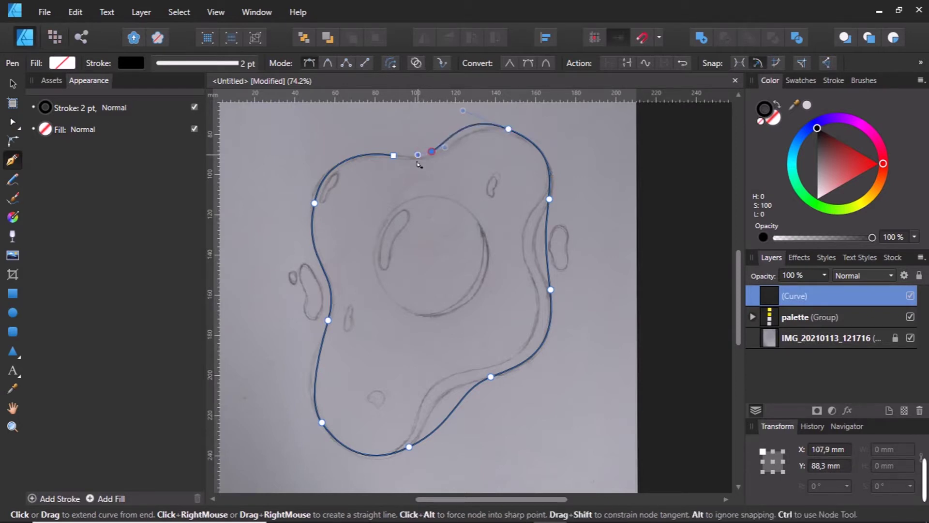
click(393, 156)
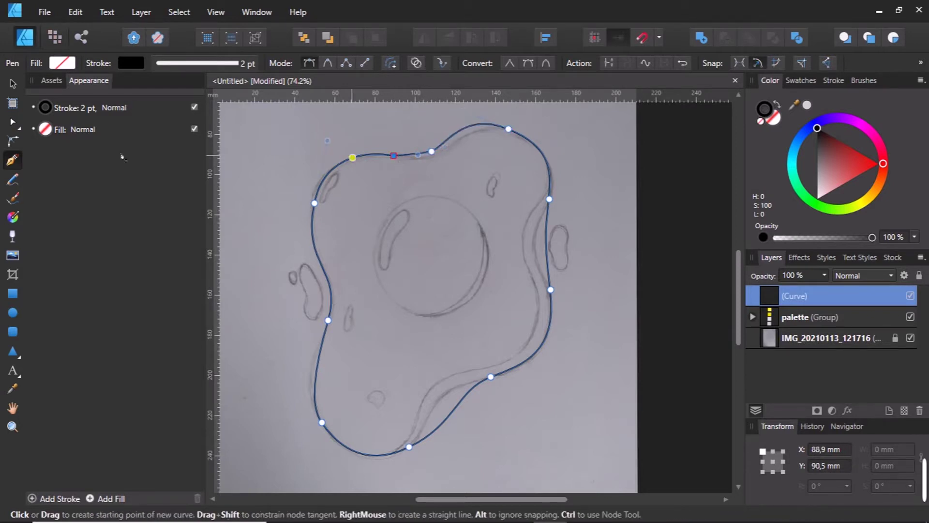
Add a node on the lower-left edge and pull it onto the sketch line
key(a)
scroll(318, 346, up, 2)
scroll(322, 329, up, 1)
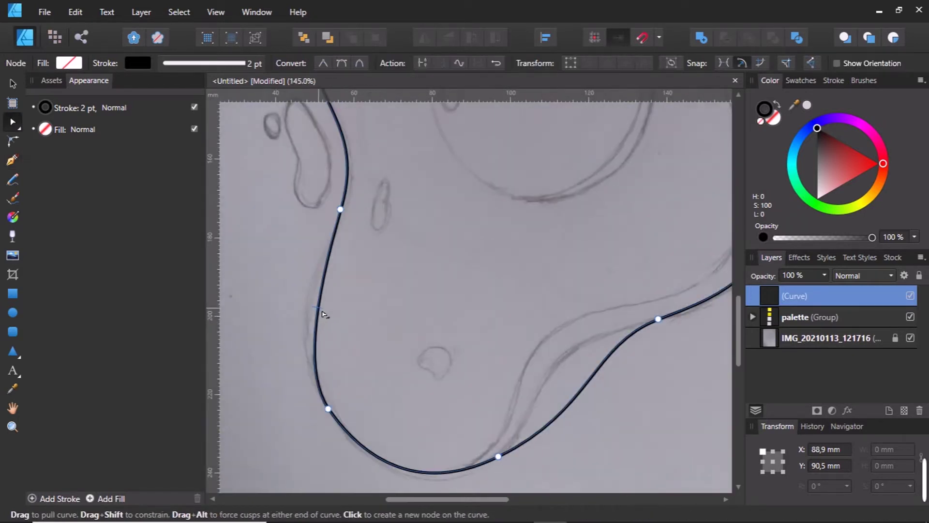
click(320, 309)
drag(319, 314, 311, 315)
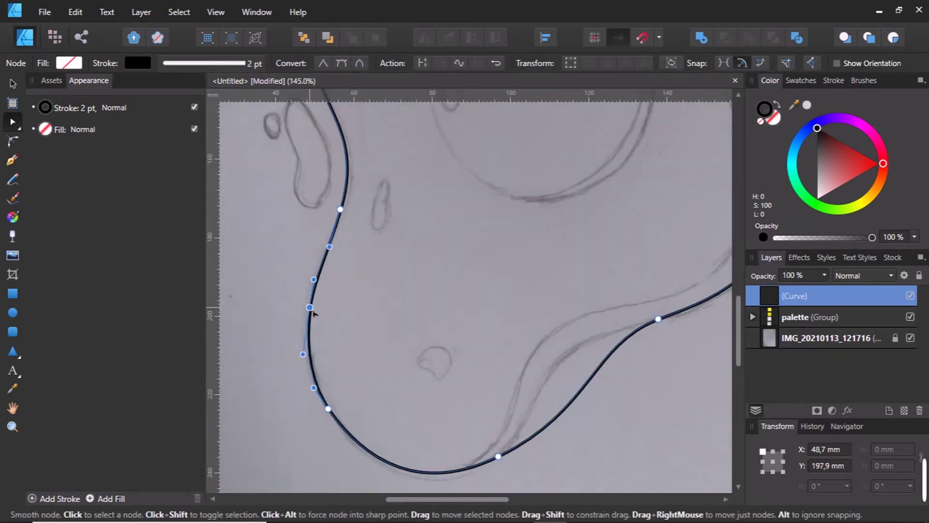
click(348, 328)
Add nodes on the lower-right curve and right edge, moving them to match the sketch
scroll(348, 328, down, 1)
scroll(348, 328, down, 1)
click(411, 420)
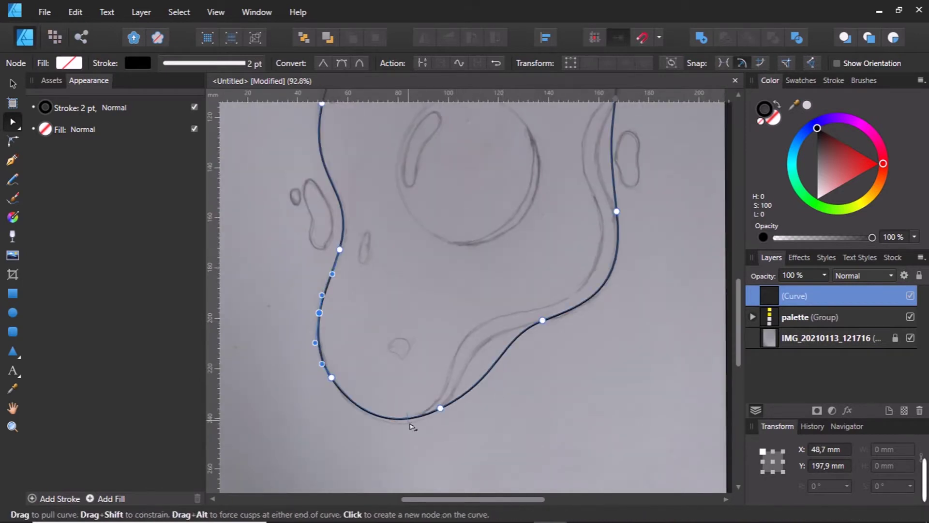
click(495, 363)
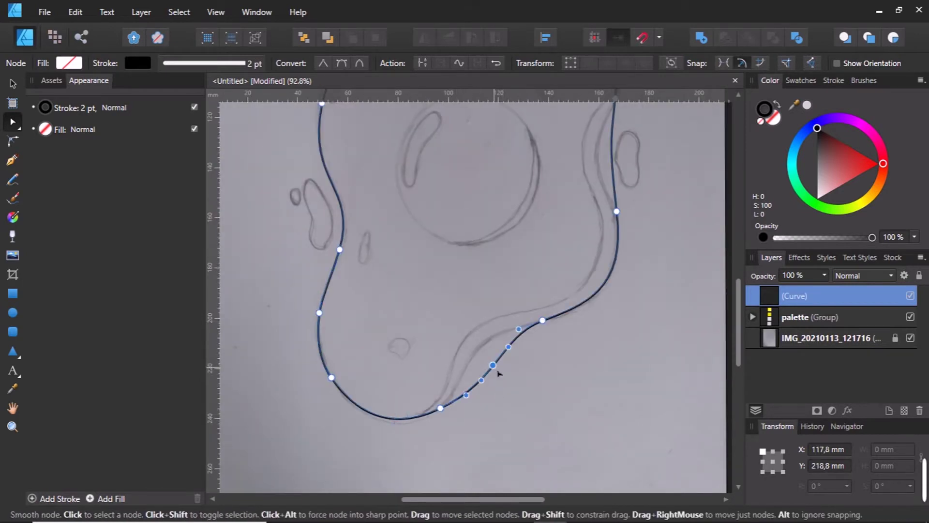
scroll(495, 364, up, 3)
drag(494, 366, 465, 350)
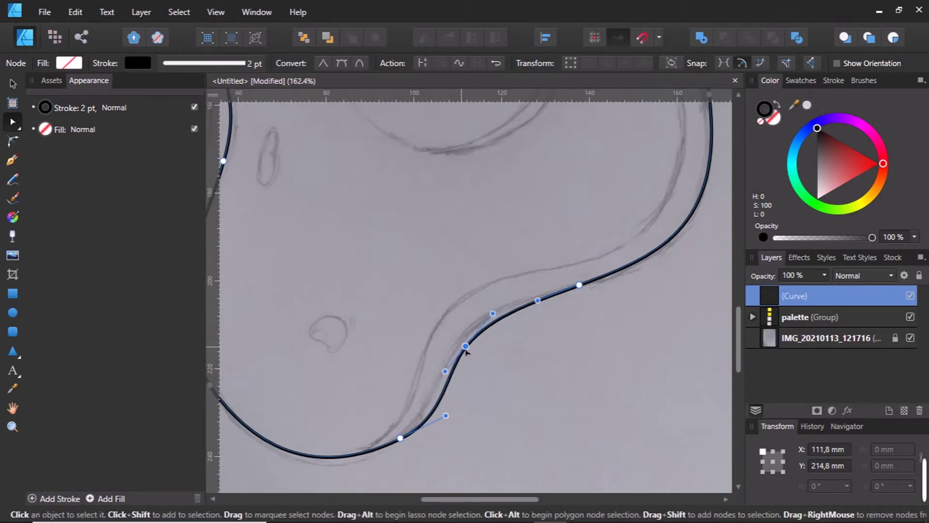
scroll(528, 361, down, 3)
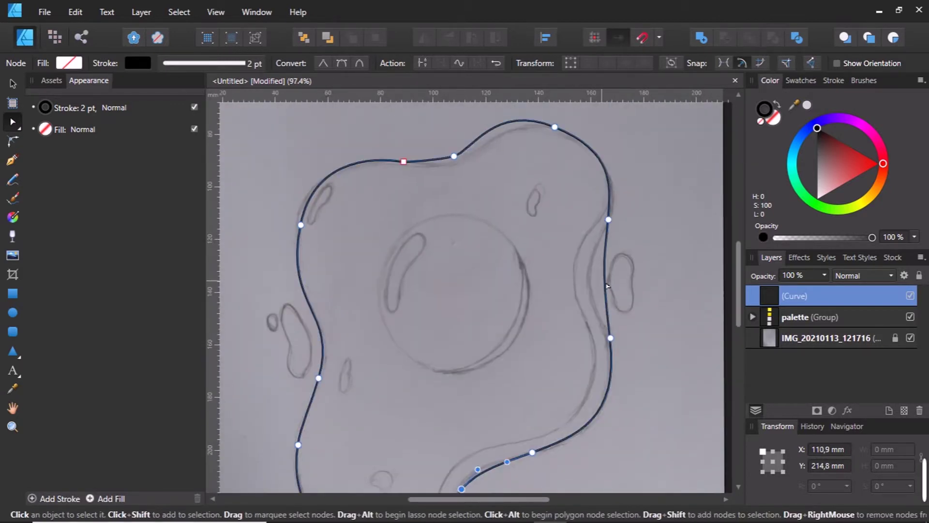
click(605, 279)
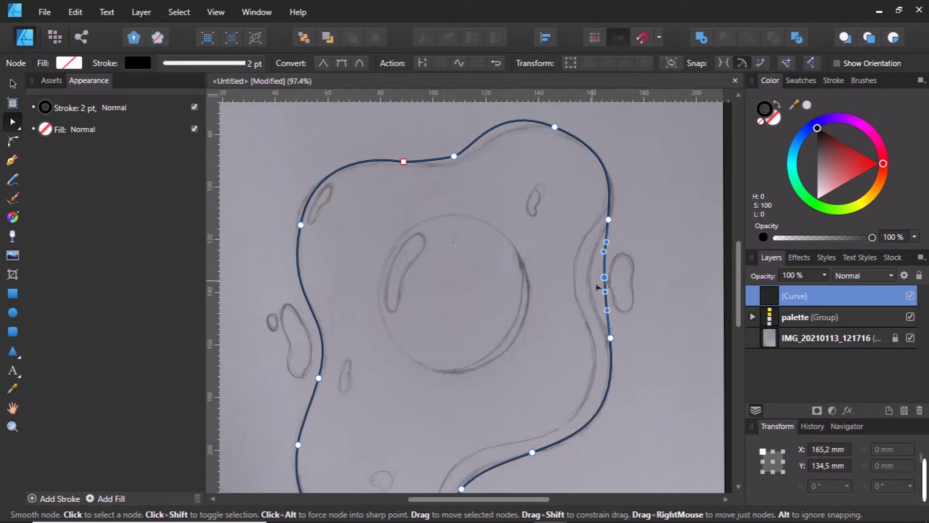
key(v)
click(597, 274)
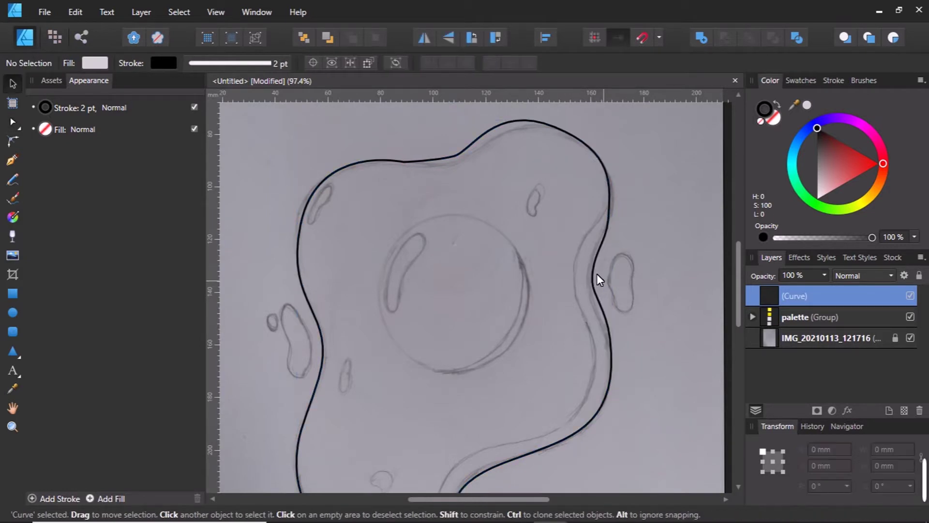
Adjust the top-edge node's curvature so the outline follows the sketch's dip
scroll(603, 278, down, 1)
scroll(606, 283, down, 1)
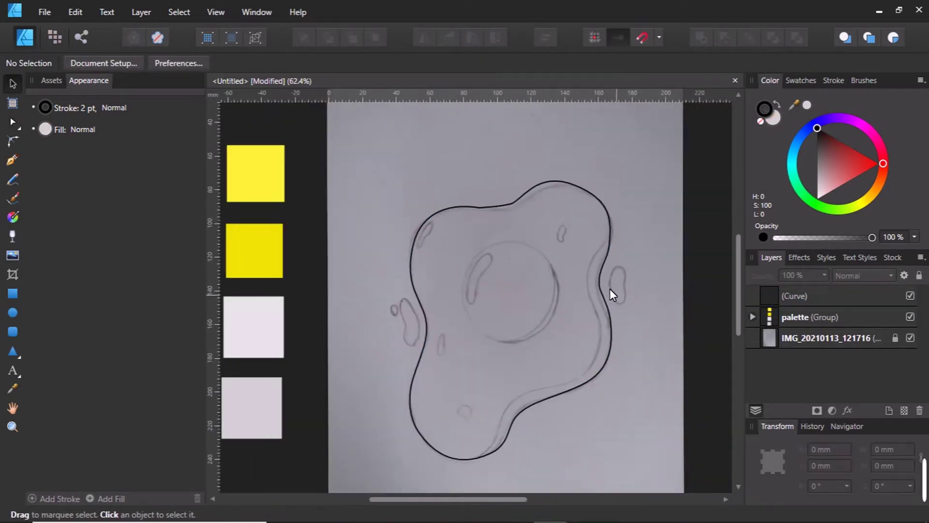
scroll(516, 188, up, 3)
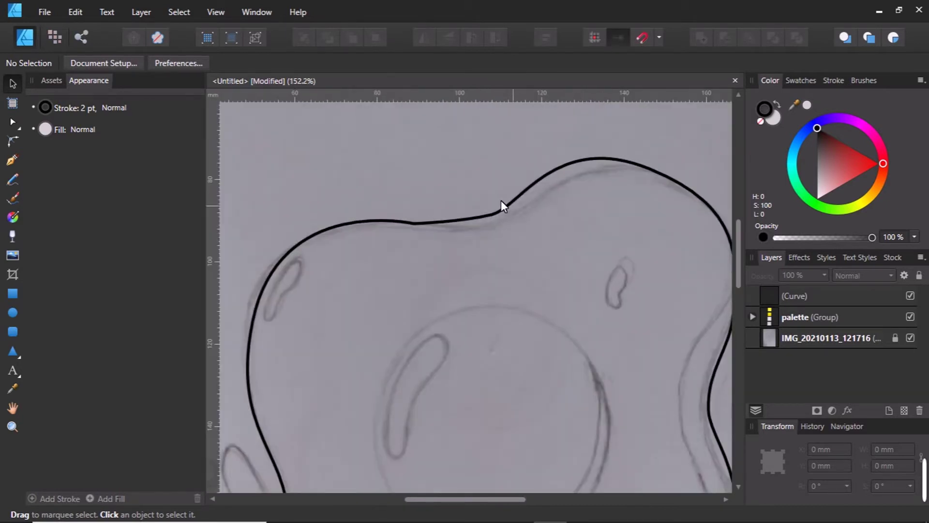
click(500, 203)
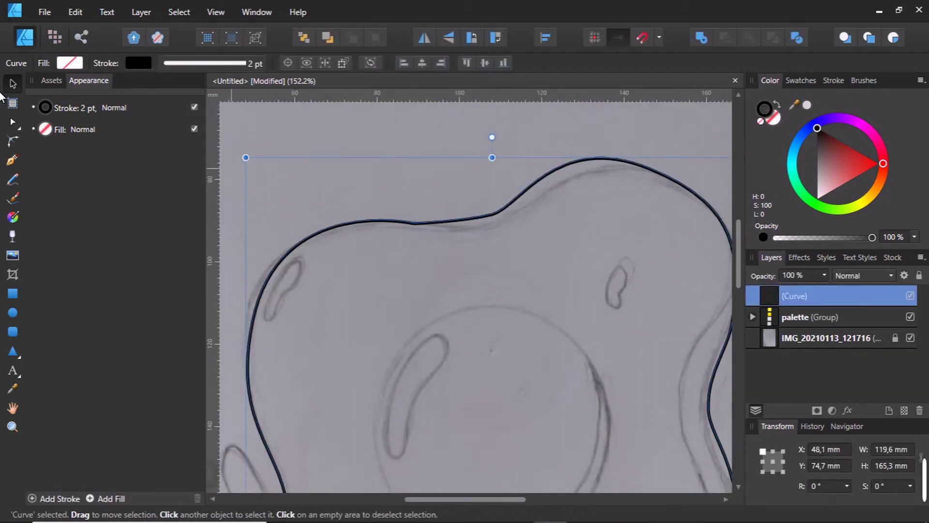
key(a)
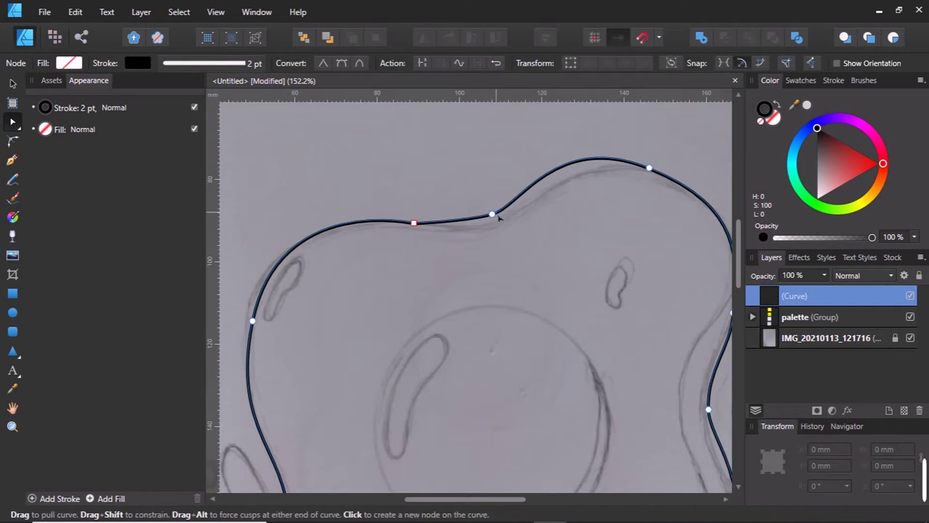
click(493, 214)
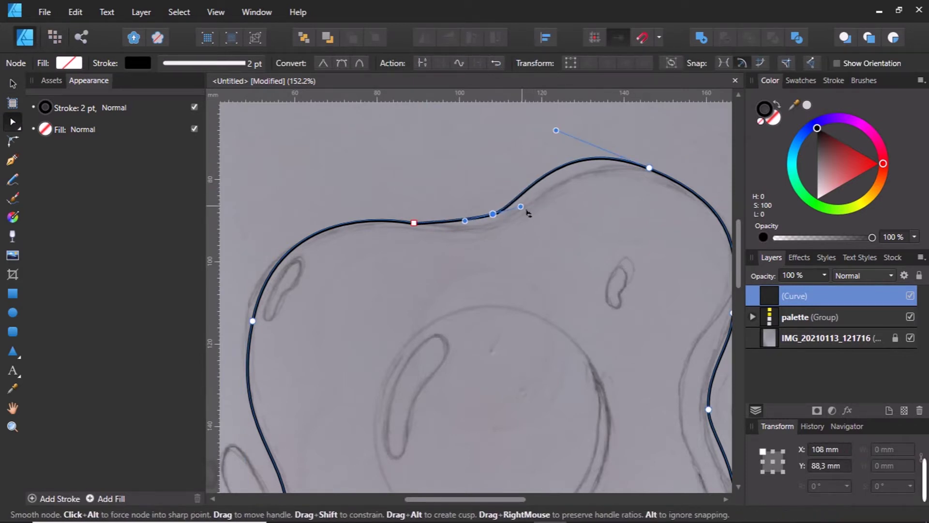
drag(527, 212, 526, 209)
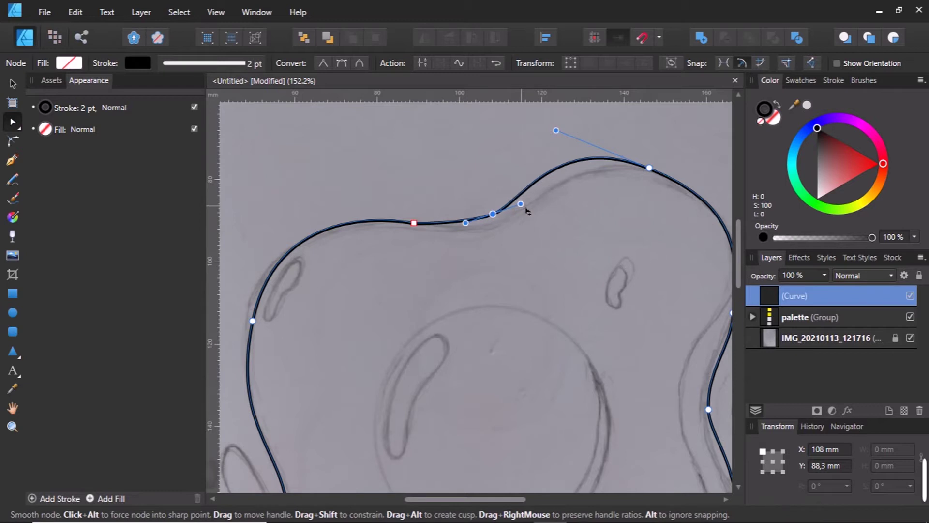
scroll(477, 194, down, 3)
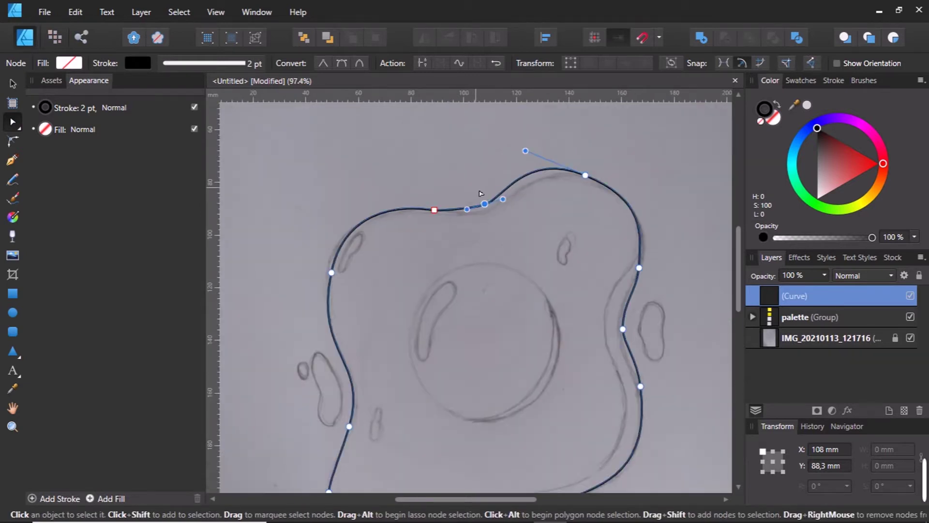
scroll(477, 193, down, 3)
click(644, 196)
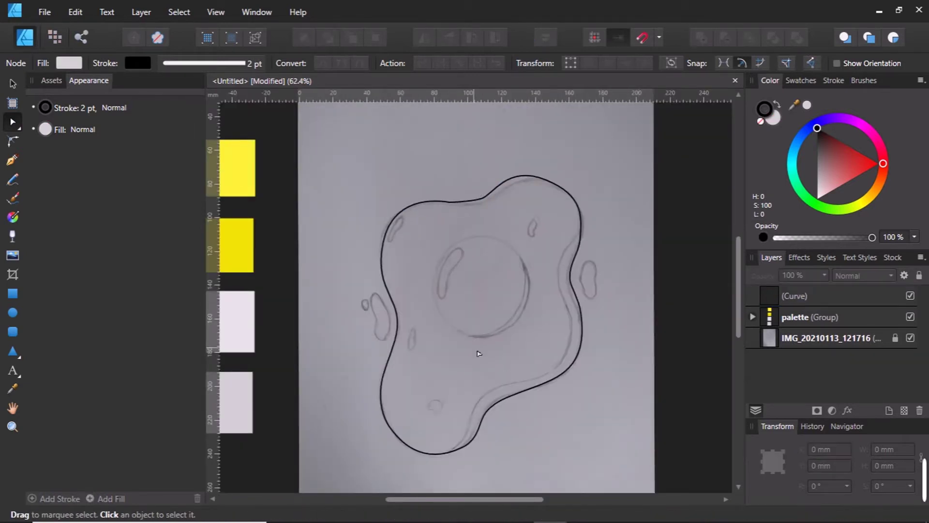
scroll(478, 355, up, 2)
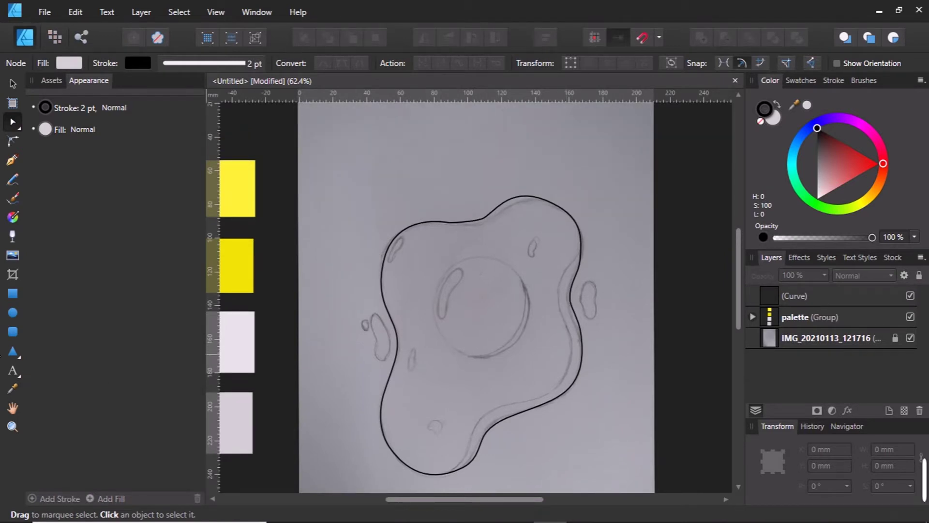
Draw a fill-less oval over the droplet left of the egg and reselect it for node editing
click(12, 313)
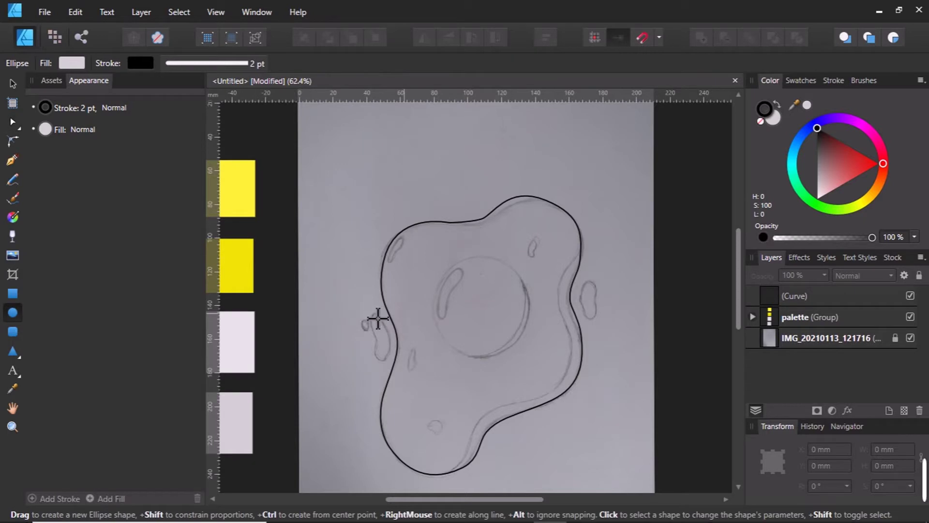
drag(371, 313, 389, 360)
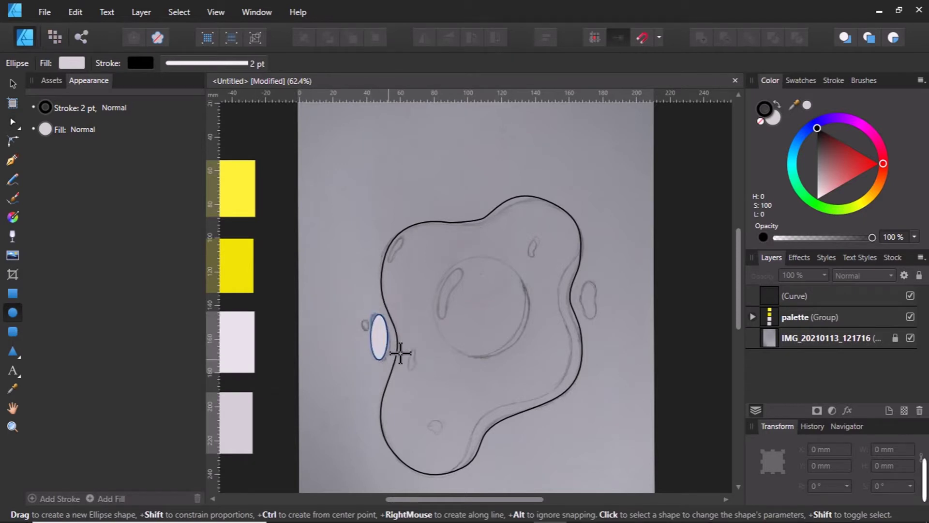
click(765, 114)
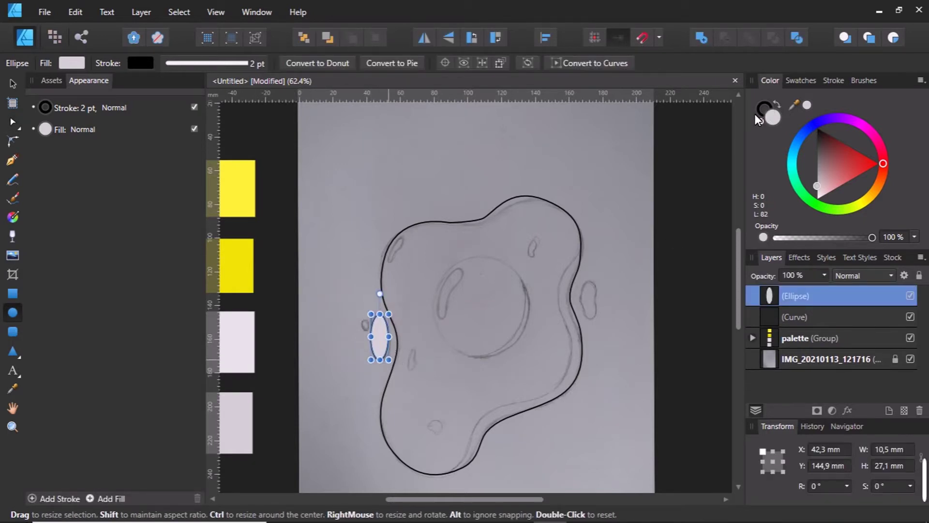
click(756, 116)
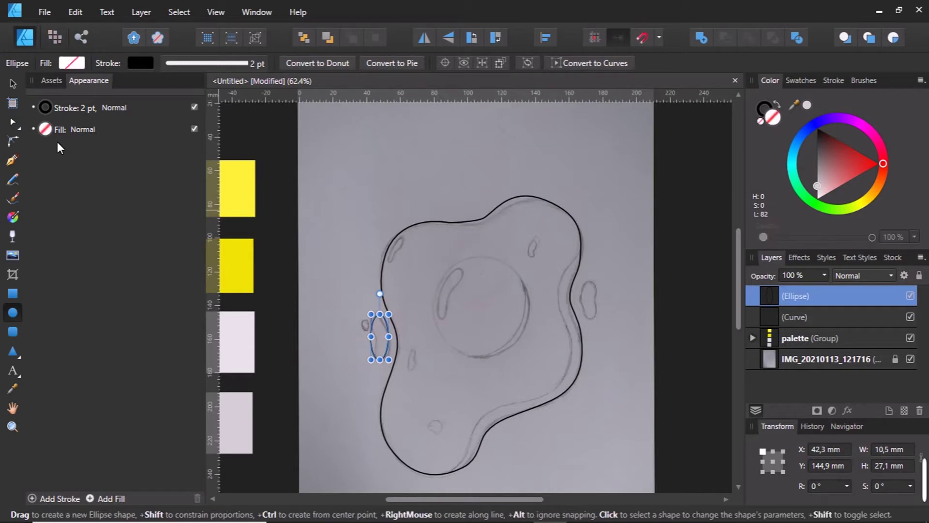
click(13, 81)
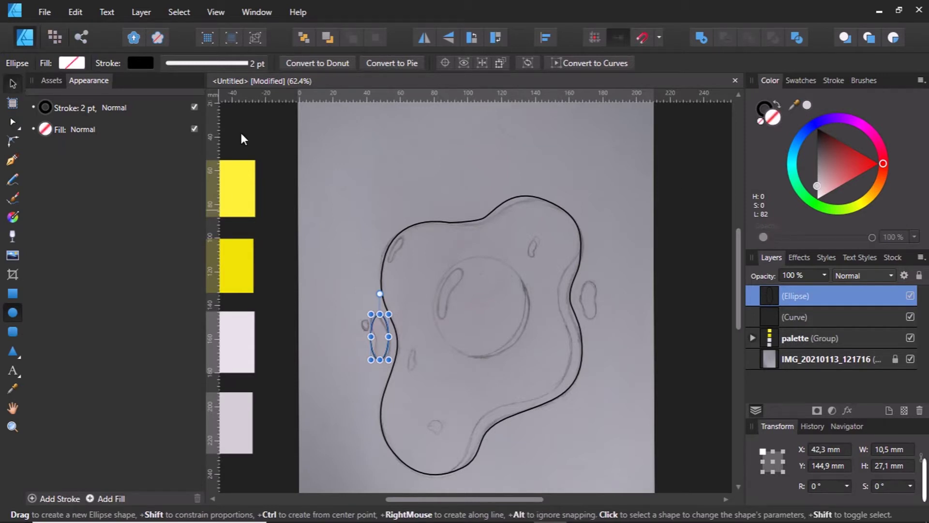
click(287, 154)
click(370, 316)
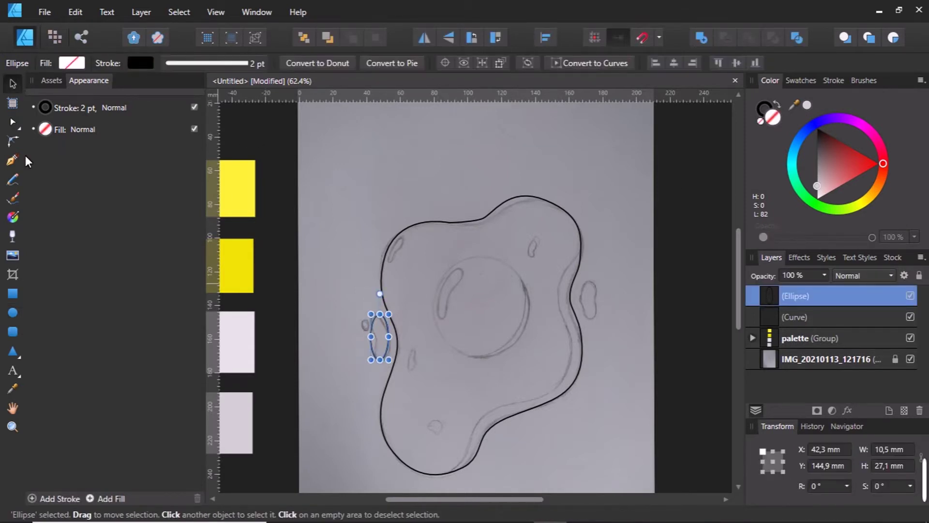
click(12, 121)
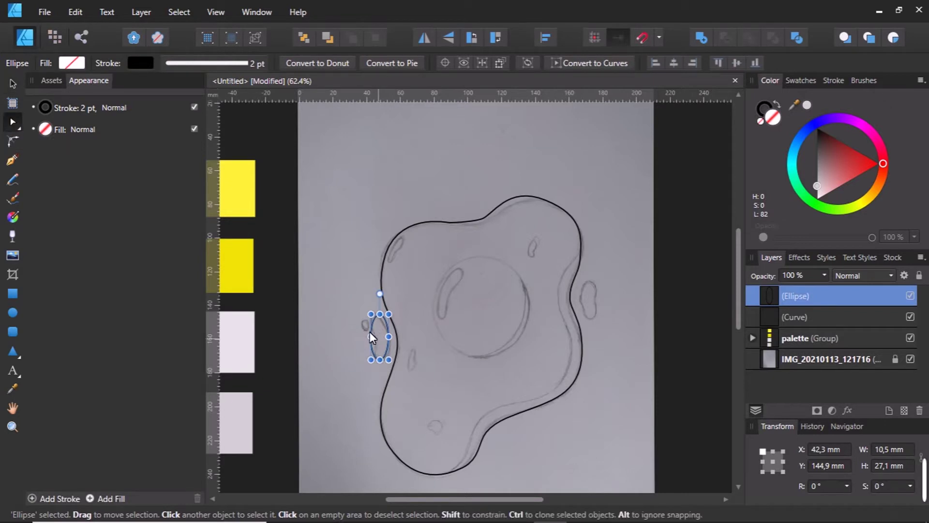
scroll(371, 337, up, 3)
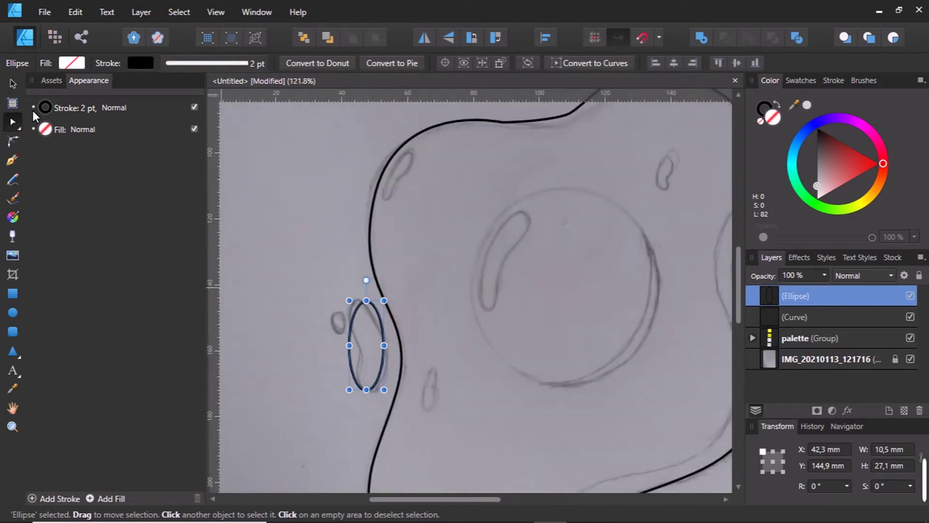
Convert the droplet oval to curves and bend its nodes into a teardrop shape
click(602, 54)
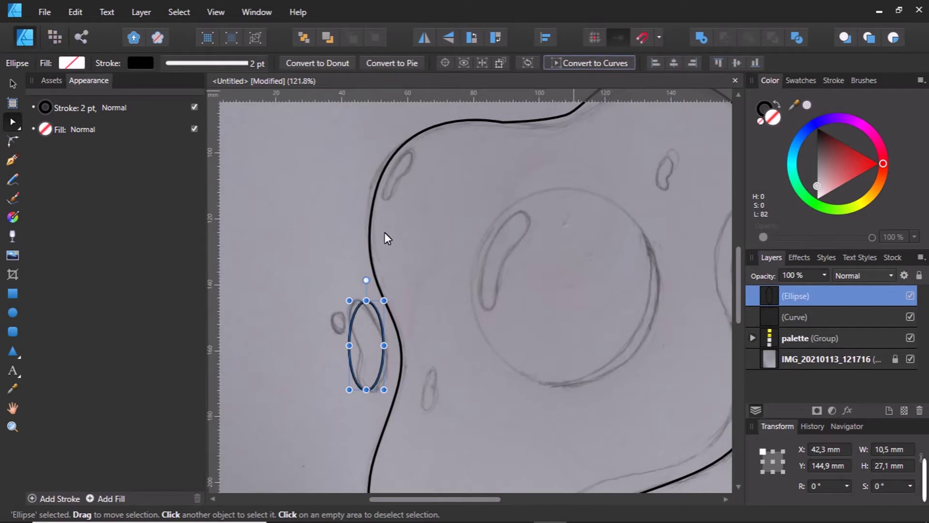
click(349, 345)
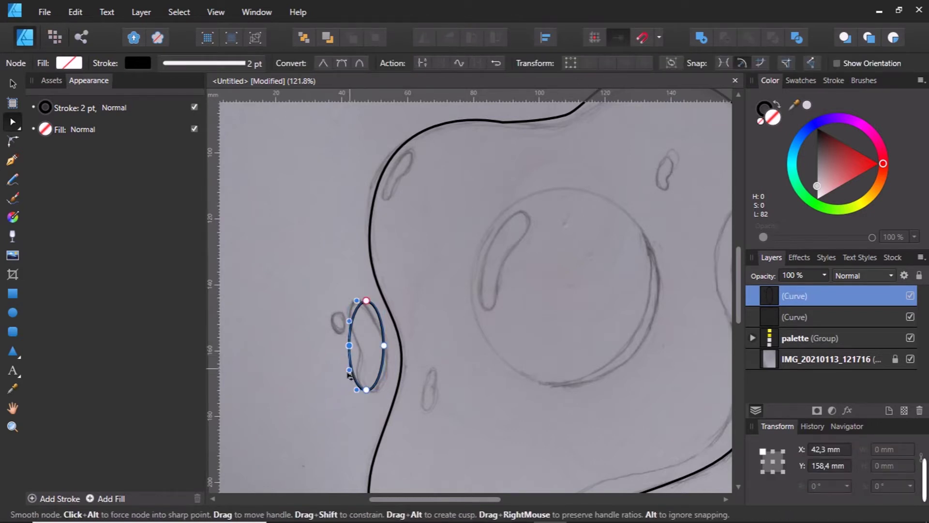
mouse_move(349, 370)
mouse_down()
mouse_move(339, 372)
mouse_move(360, 351)
mouse_up()
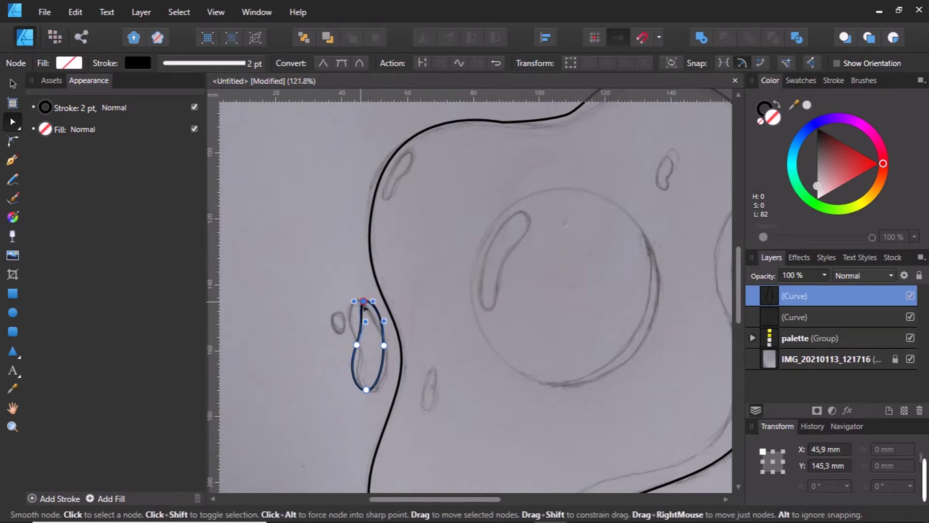
drag(367, 301, 360, 302)
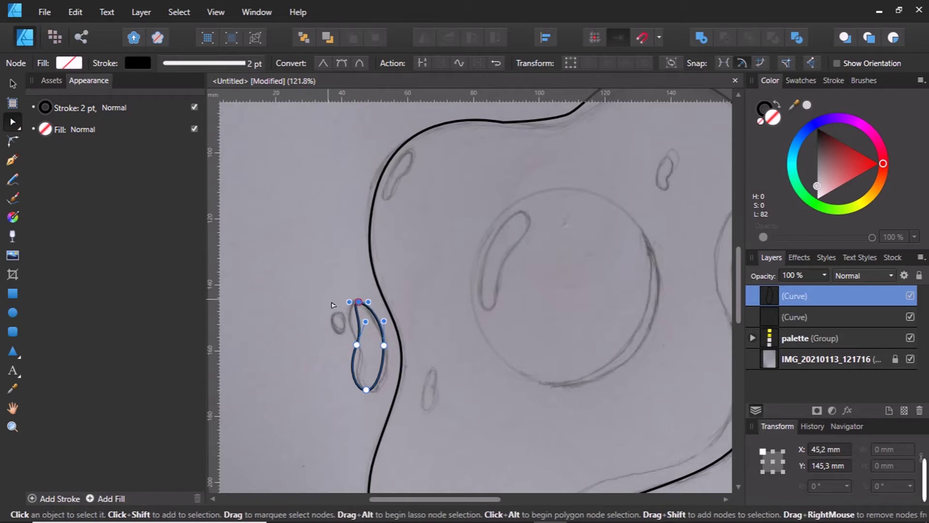
click(333, 305)
Draw a tiny ellipse around the speck beside the droplet
click(13, 312)
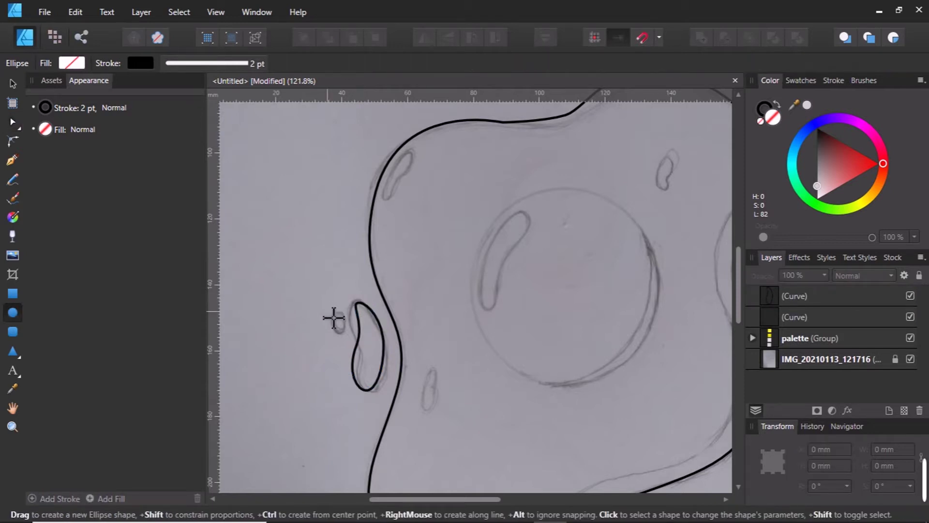
drag(332, 316, 345, 332)
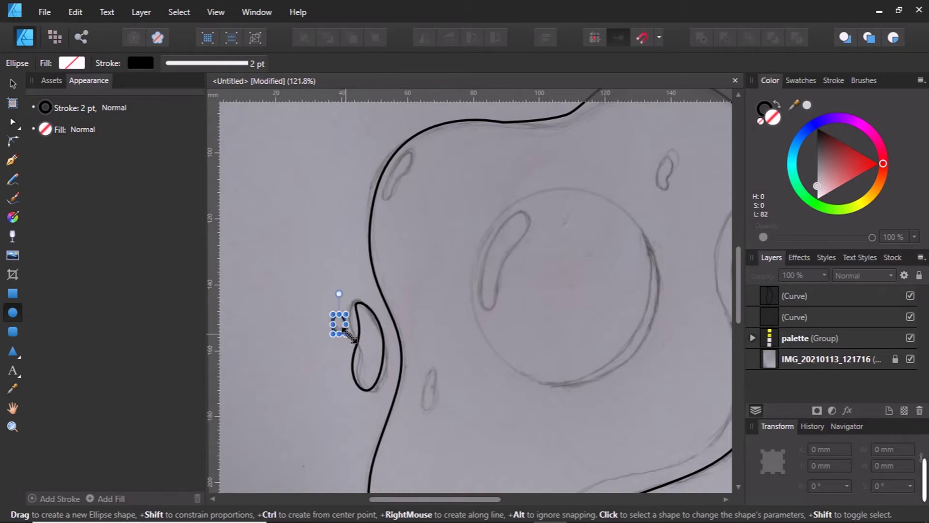
scroll(345, 332, down, 5)
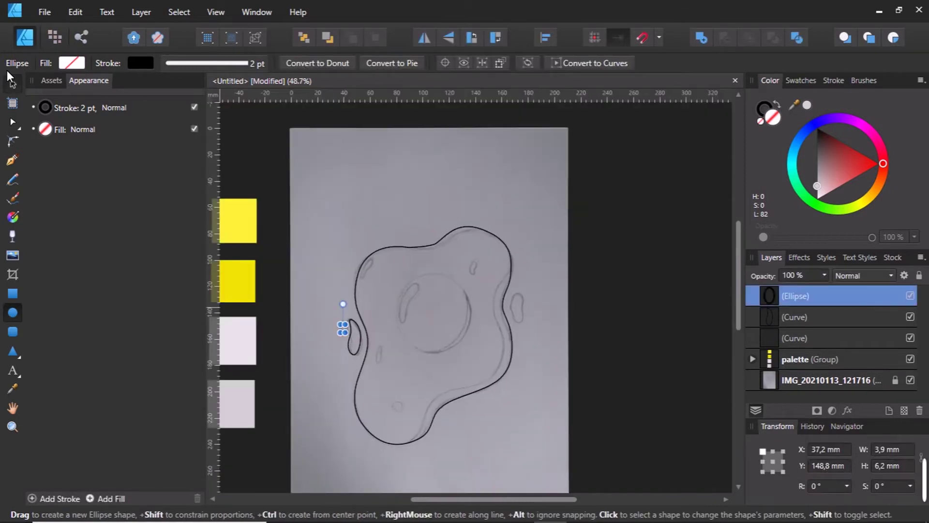
key(v)
click(247, 138)
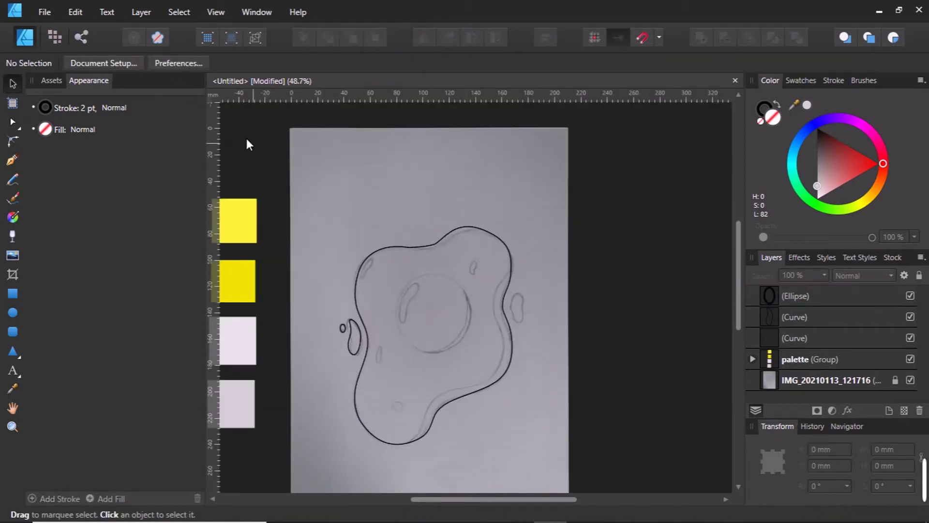
scroll(345, 283, up, 3)
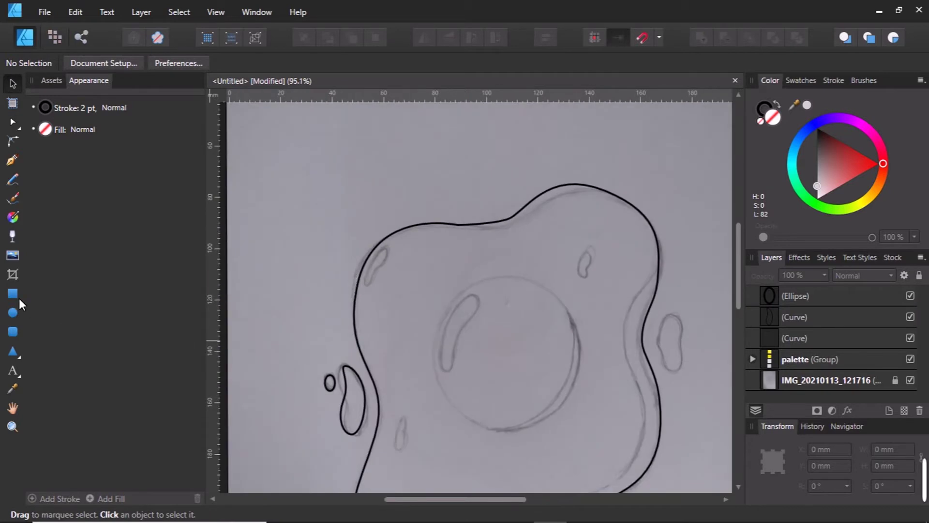
scroll(408, 445, down, 2)
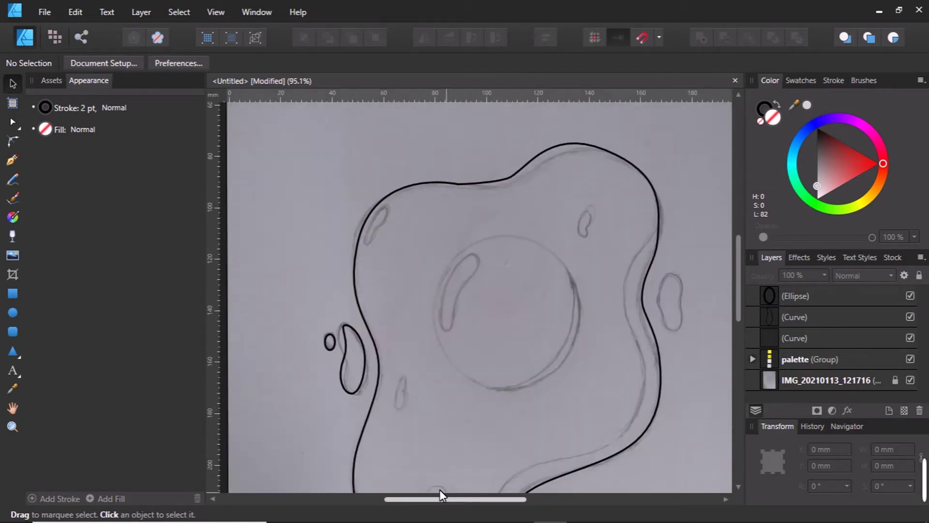
drag(440, 499, 464, 499)
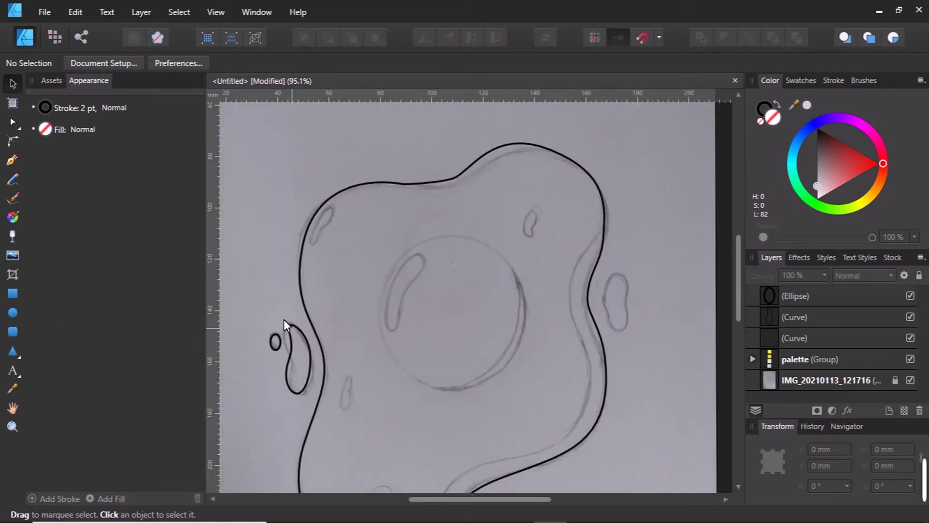
Trace the droplet right of the egg with an oval converted to curves and reshaped
click(12, 312)
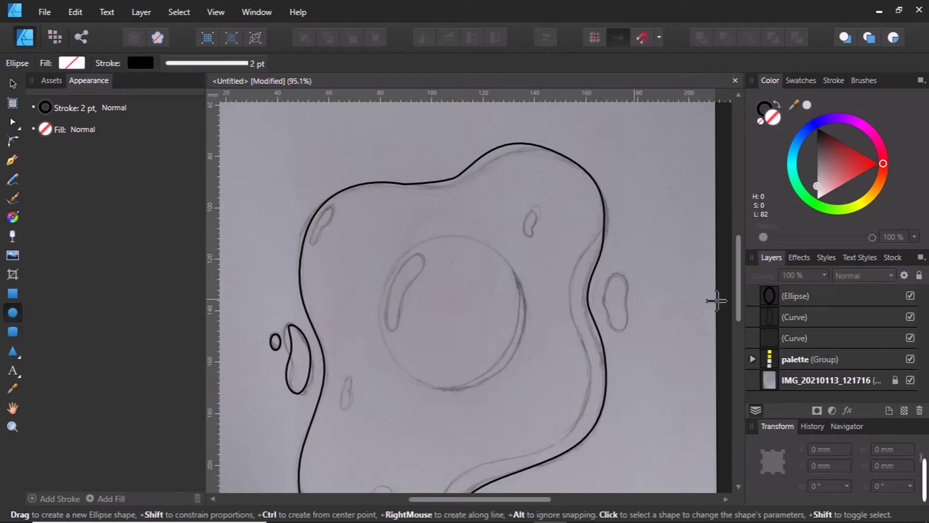
drag(607, 272, 631, 331)
click(13, 121)
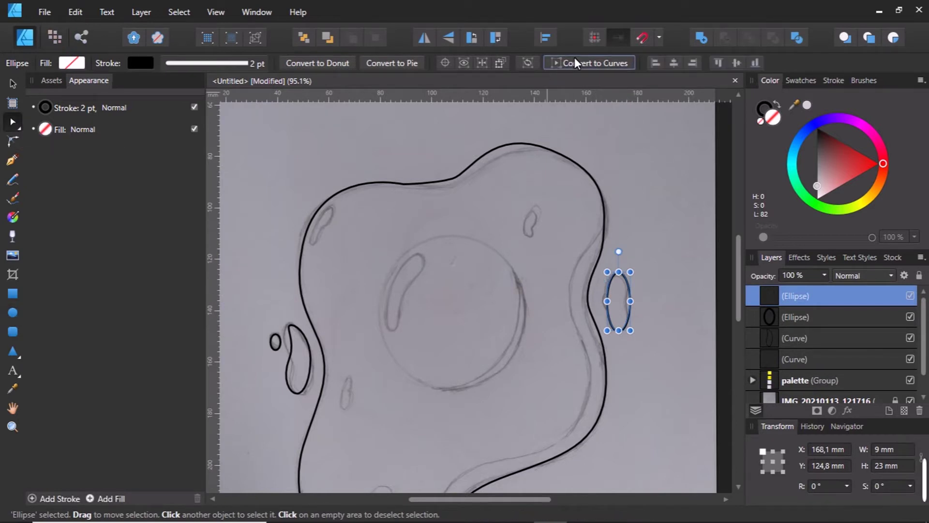
key(ctrl+Return)
scroll(612, 310, up, 3)
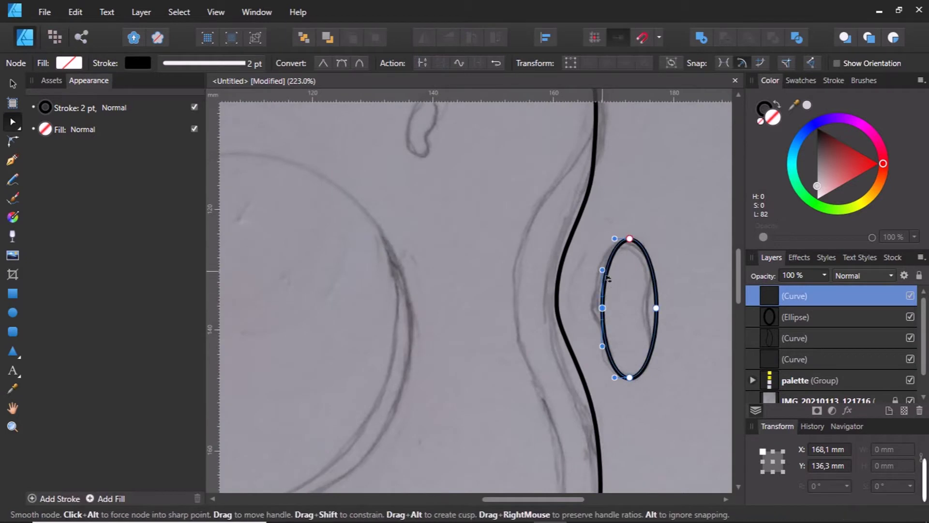
drag(602, 270, 596, 264)
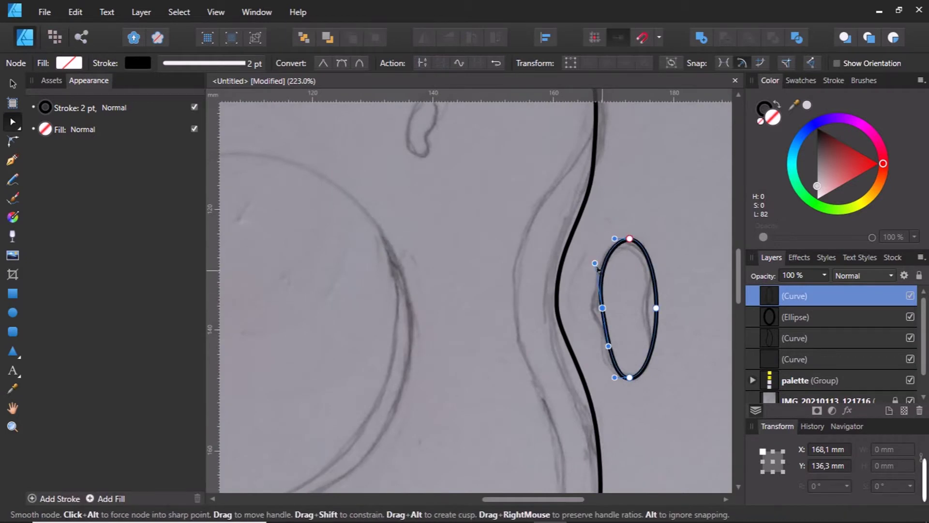
click(587, 290)
Adjust the top point of the left teardrop outline
scroll(587, 290, down, 3)
scroll(586, 290, down, 2)
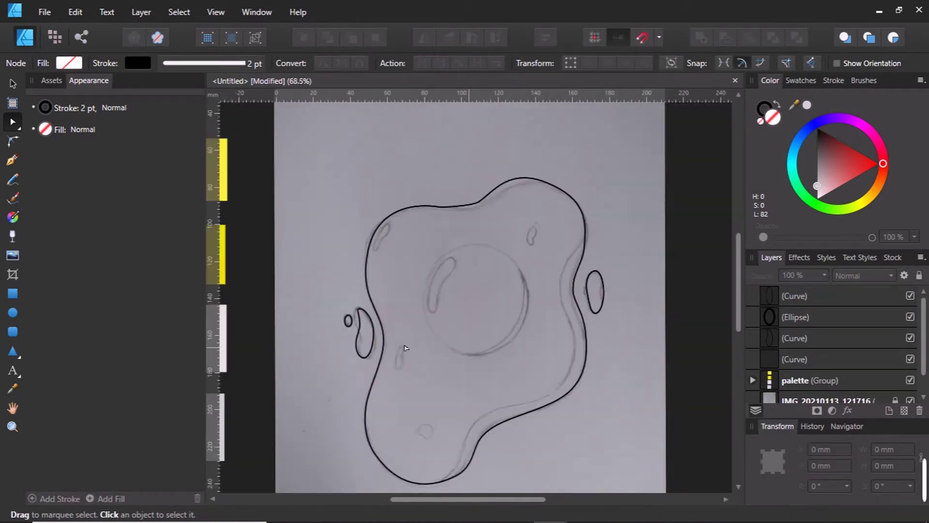
scroll(368, 328, up, 3)
click(360, 327)
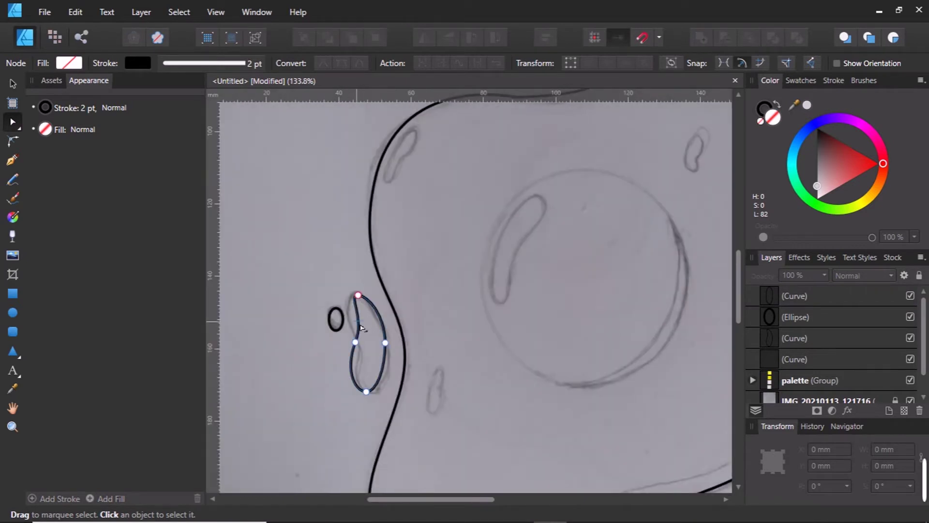
scroll(360, 319, up, 2)
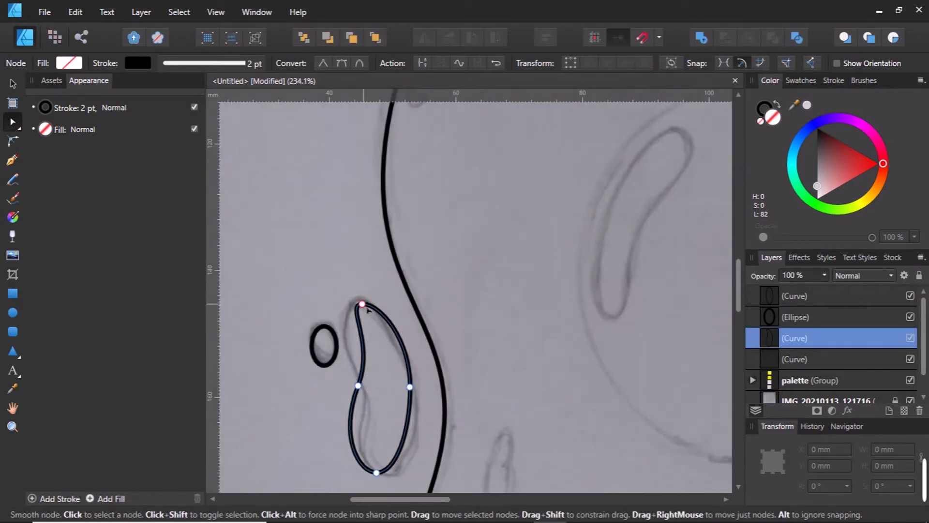
click(362, 305)
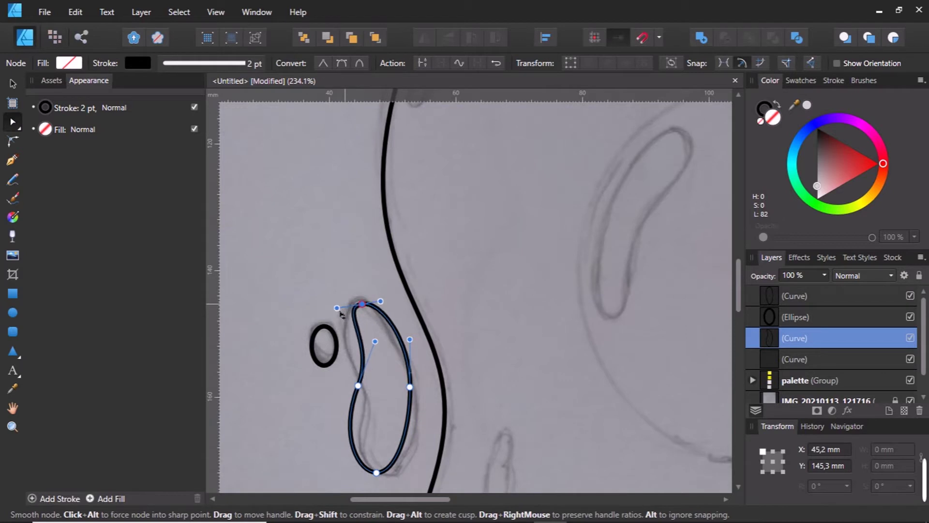
click(344, 285)
Nudge a point on the egg white's upper-left outline to follow the sketch
scroll(344, 285, down, 3)
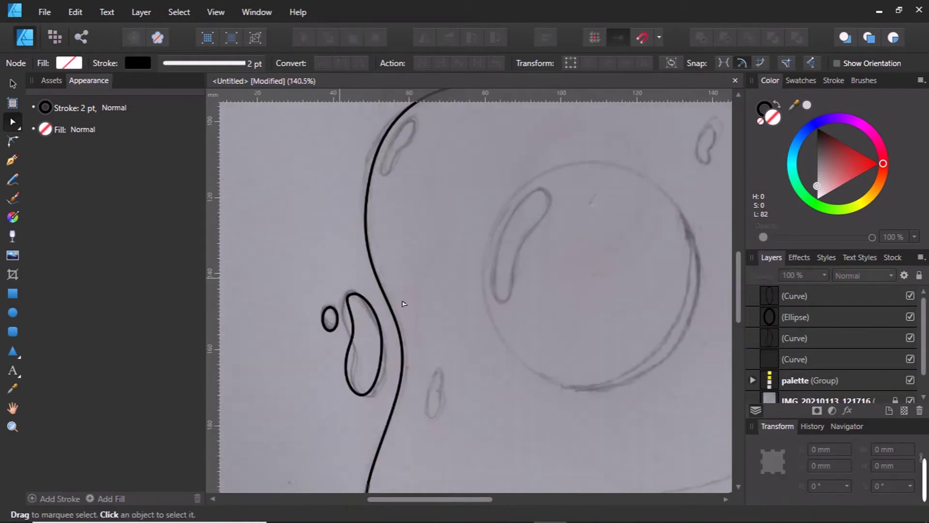
click(394, 193)
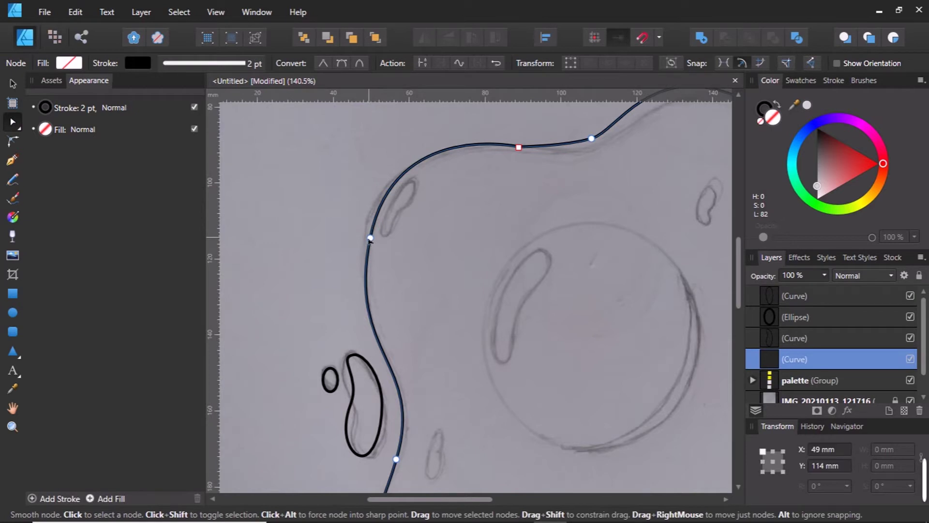
drag(371, 240, 365, 237)
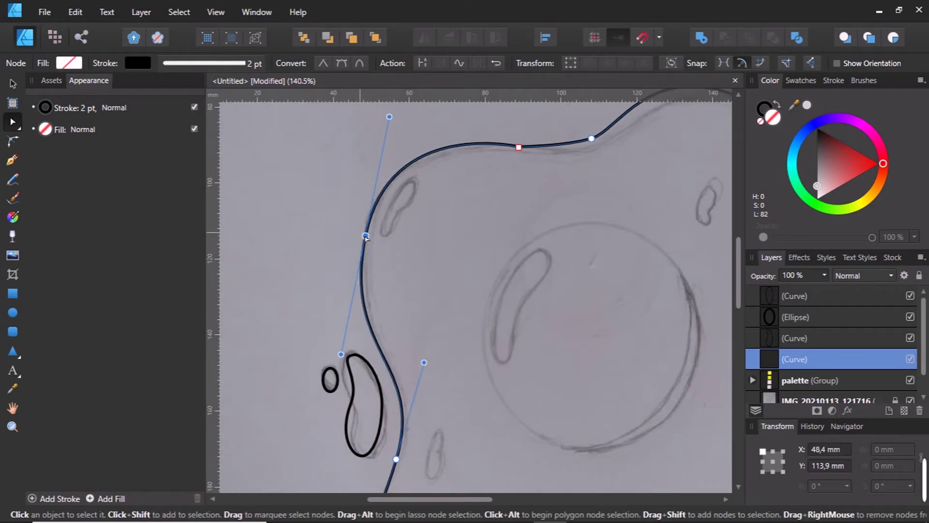
click(484, 261)
scroll(495, 264, down, 2)
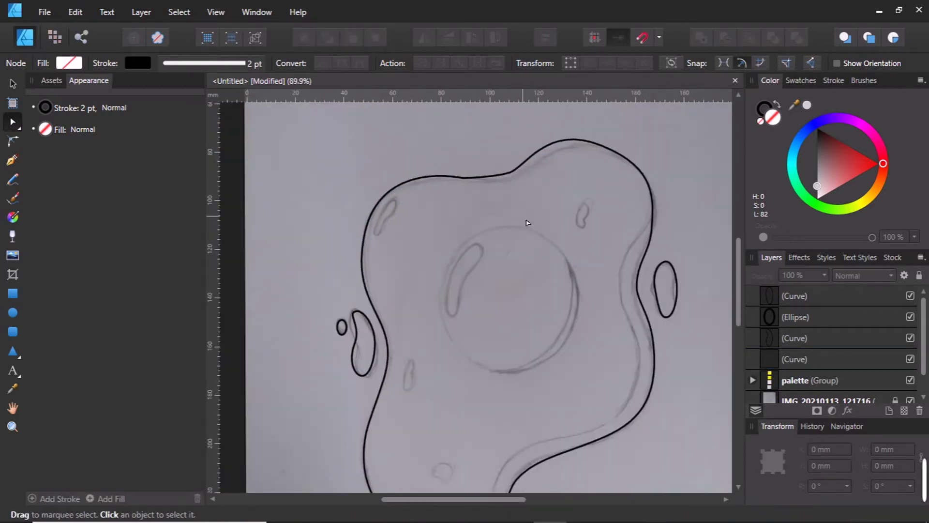
scroll(527, 223, down, 1)
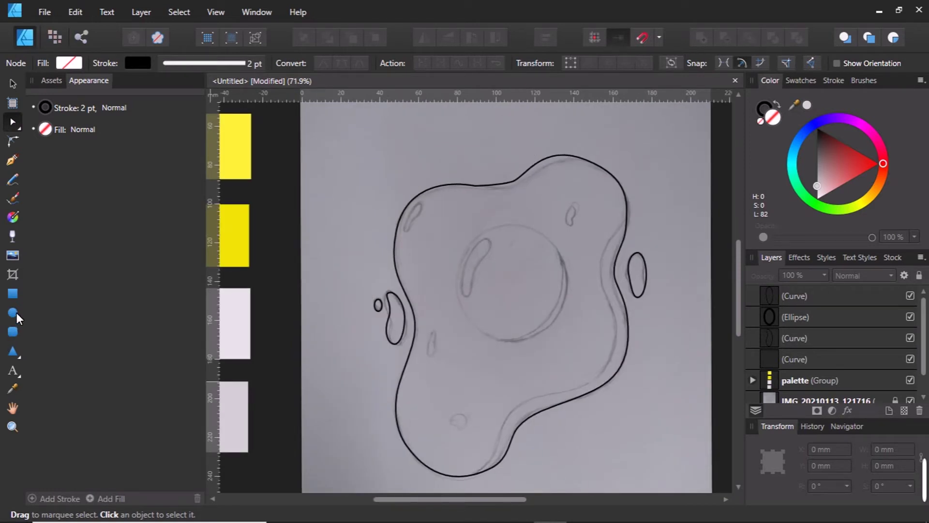
Draw a new Pen curve along the egg white's right and lower rim
click(11, 160)
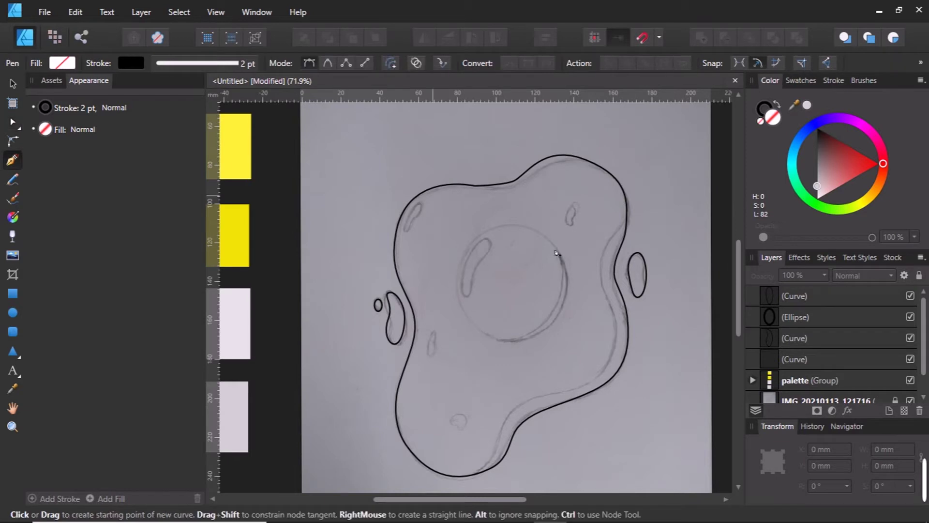
scroll(617, 261, down, 1)
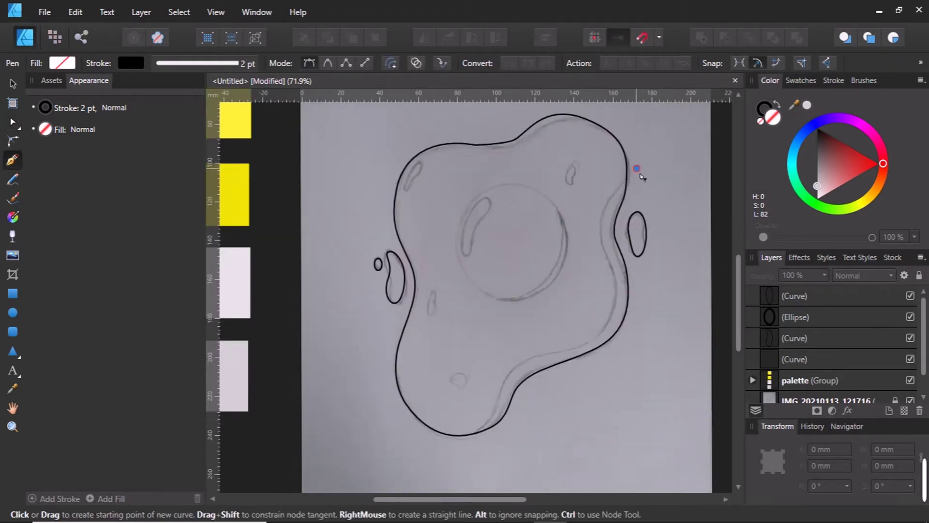
click(636, 168)
drag(602, 230, 619, 270)
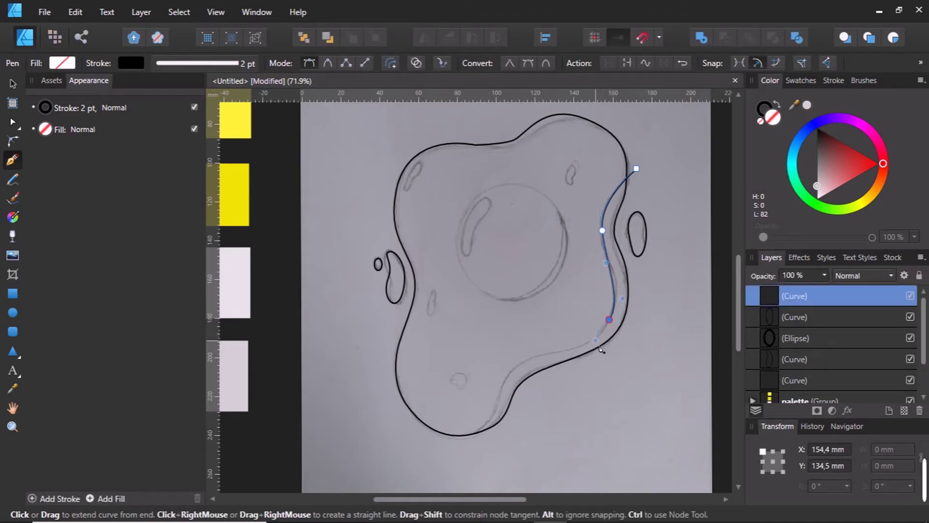
scroll(572, 305, down, 3)
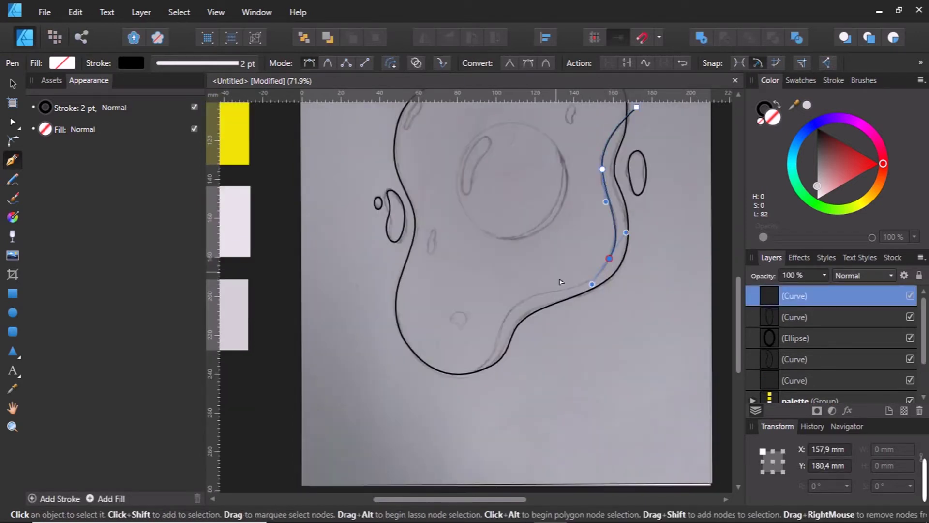
ctrl+scroll(572, 305, up, 2)
mouse_move(520, 306)
mouse_down()
mouse_move(491, 307)
mouse_move(493, 318)
mouse_up()
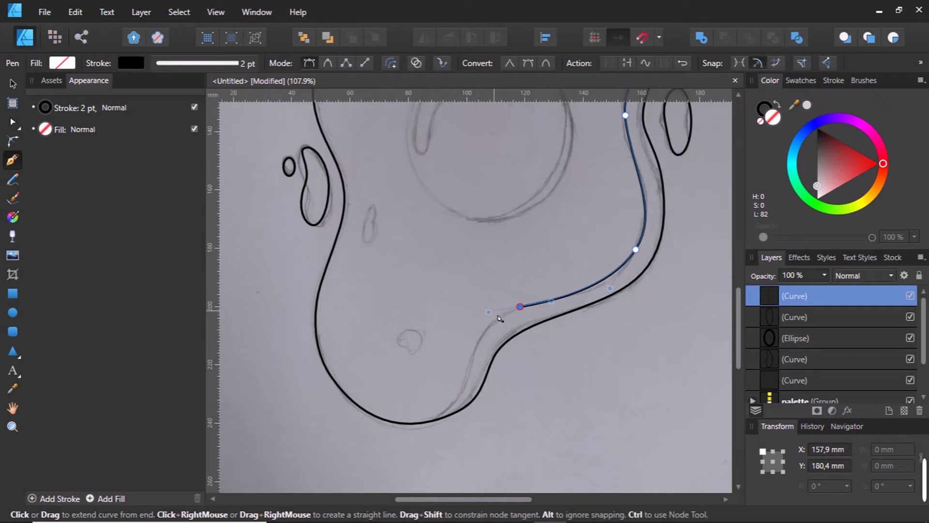
scroll(495, 320, down, 1)
mouse_move(471, 348)
mouse_down()
mouse_move(468, 364)
mouse_move(415, 363)
mouse_up()
Close the rim shape with corner points outside the egg's right side
scroll(449, 352, down, 3)
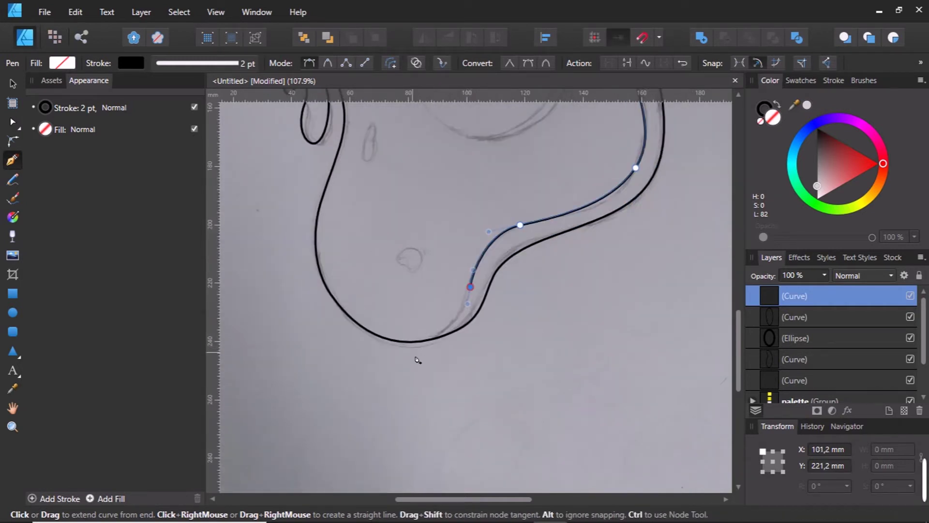
scroll(415, 363, down, 2)
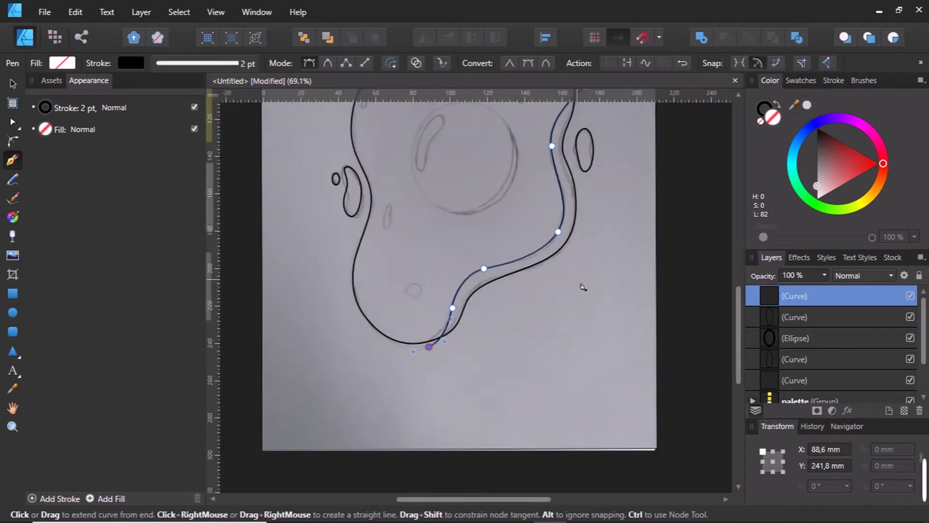
scroll(606, 298, up, 3)
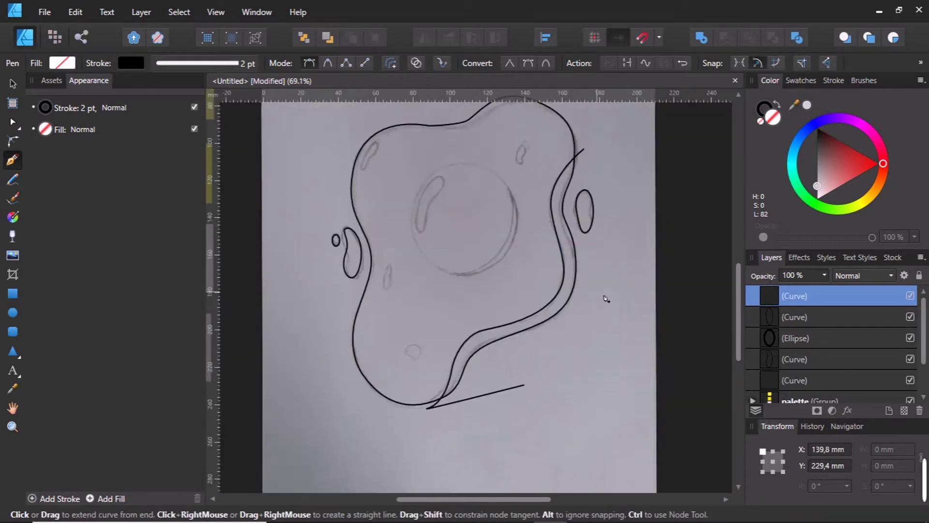
click(617, 263)
click(625, 202)
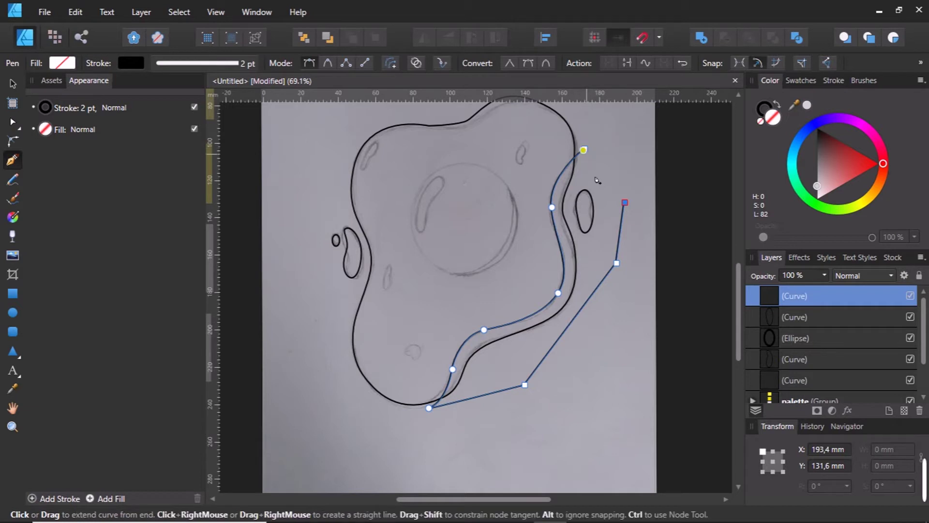
click(586, 149)
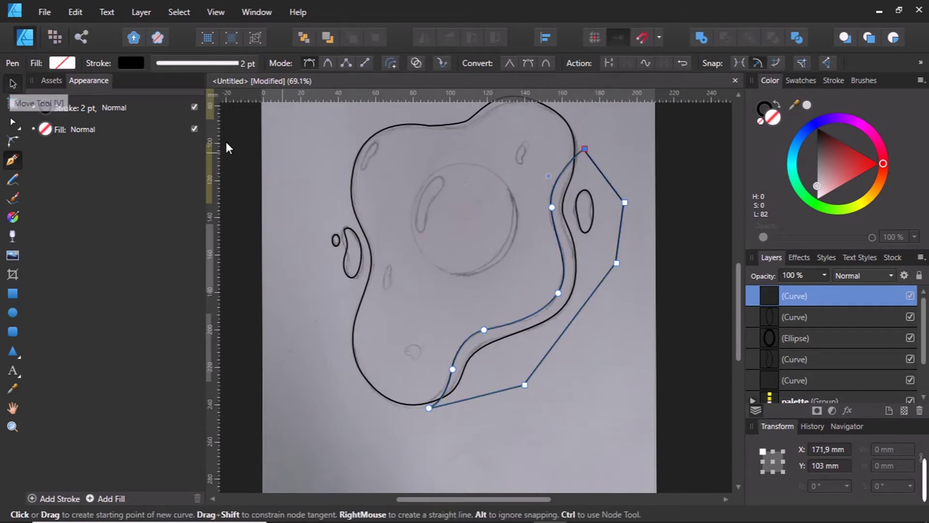
Clip the rim shape inside the outer egg-white Curve layer
click(10, 83)
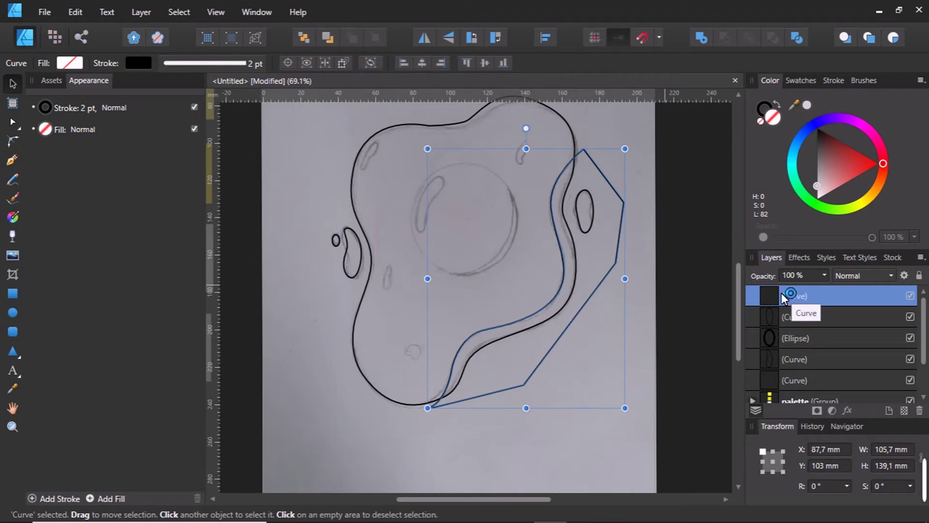
drag(783, 293, 782, 379)
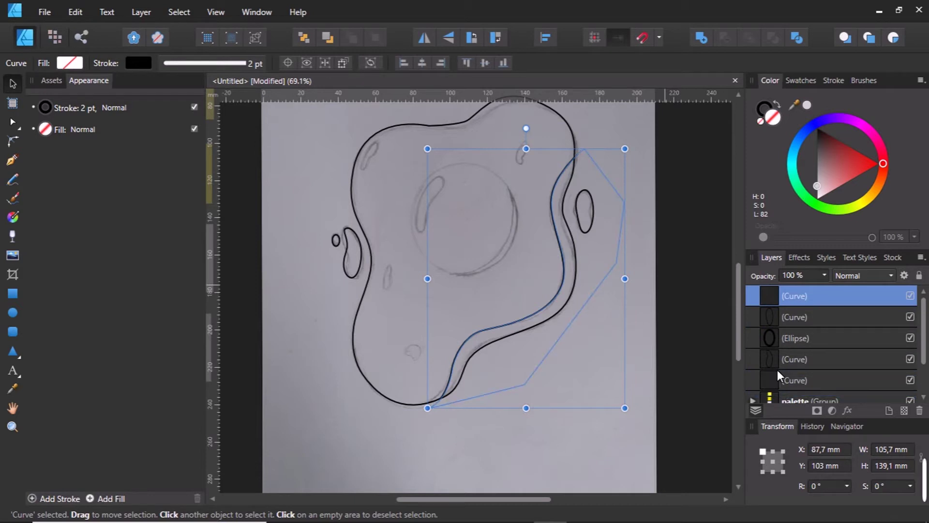
click(672, 329)
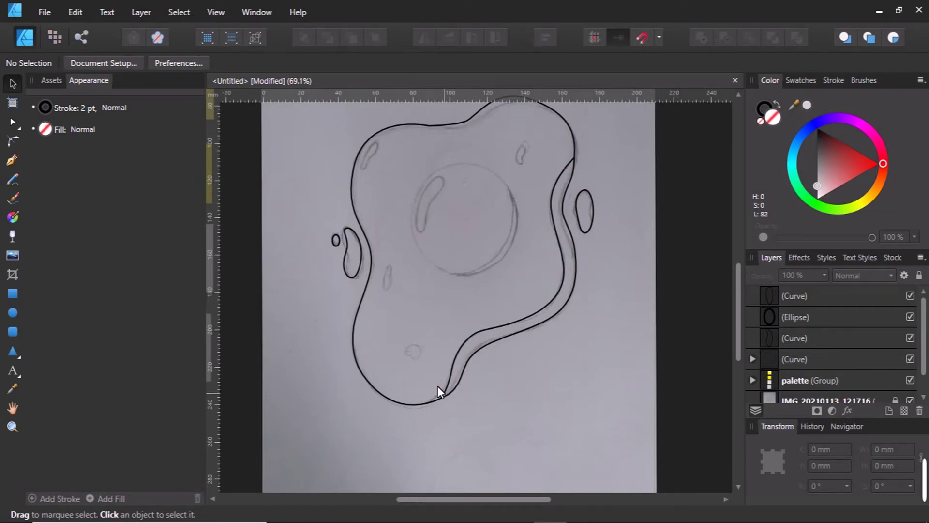
scroll(386, 364, down, 1)
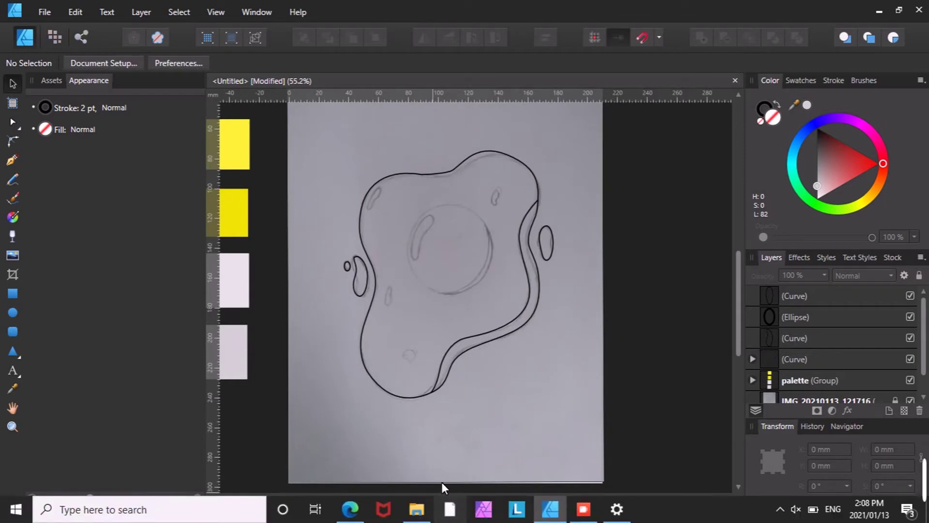
drag(443, 499, 425, 499)
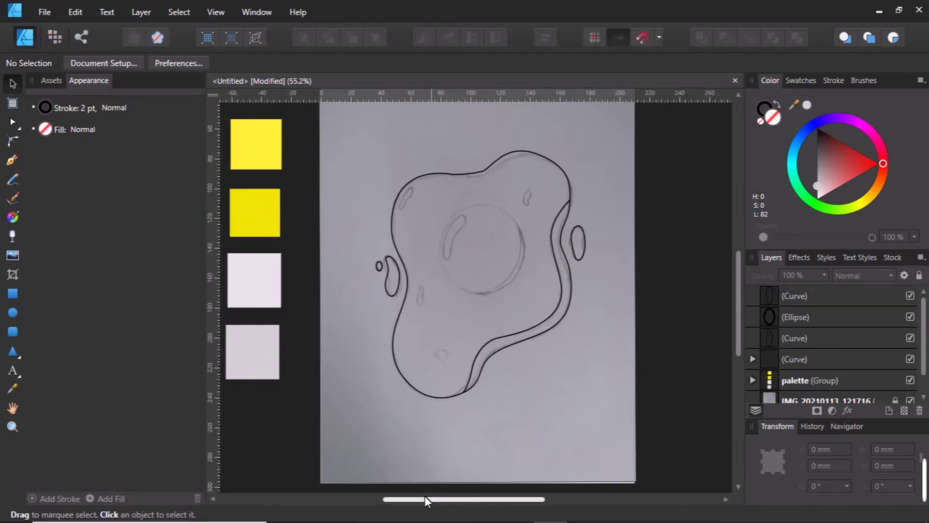
scroll(413, 384, up, 1)
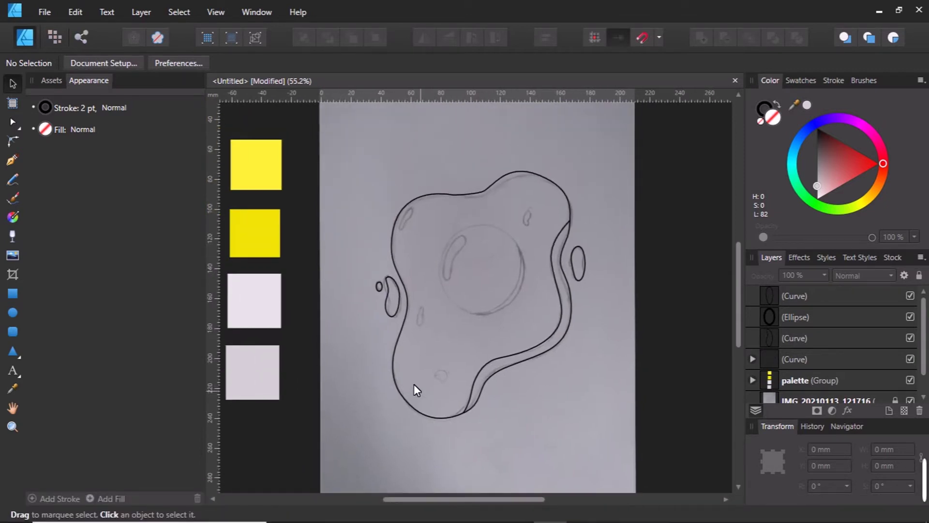
Sample the light pink swatch into the egg-white outline's fill, then undo it
click(389, 249)
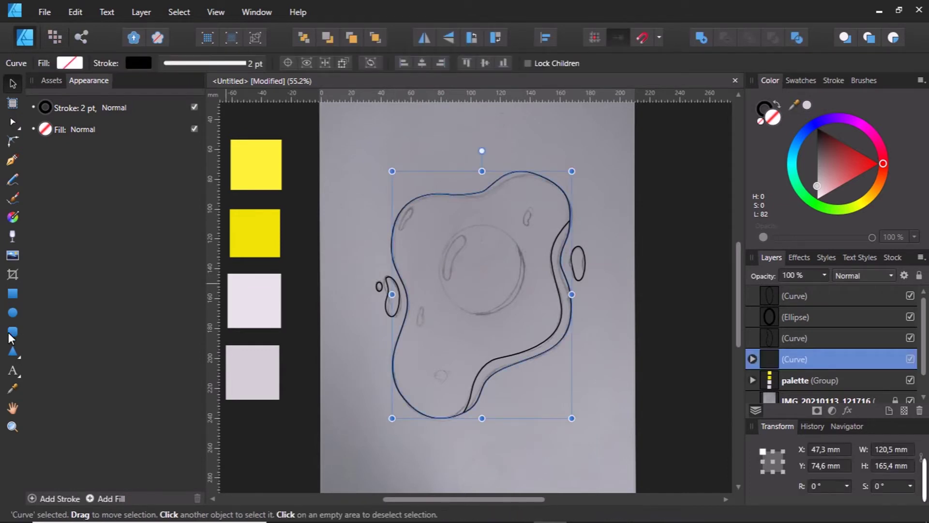
click(12, 389)
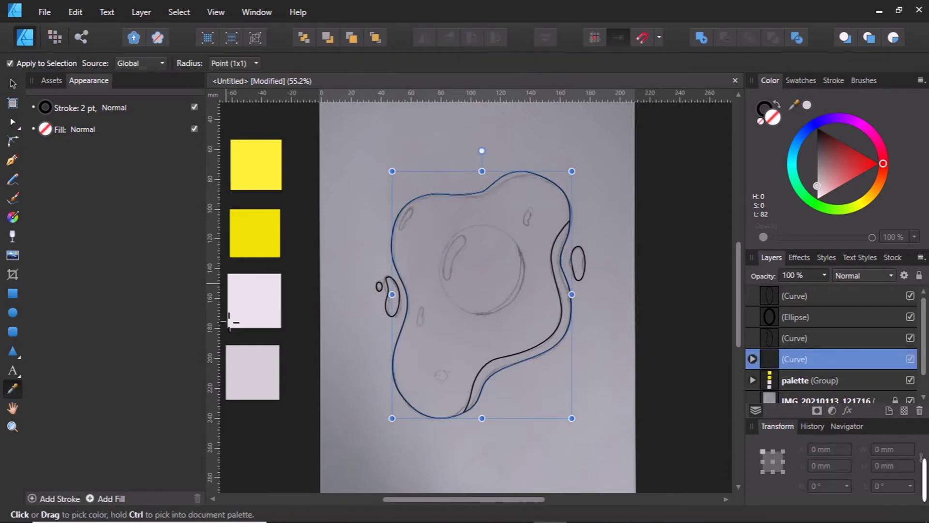
click(250, 310)
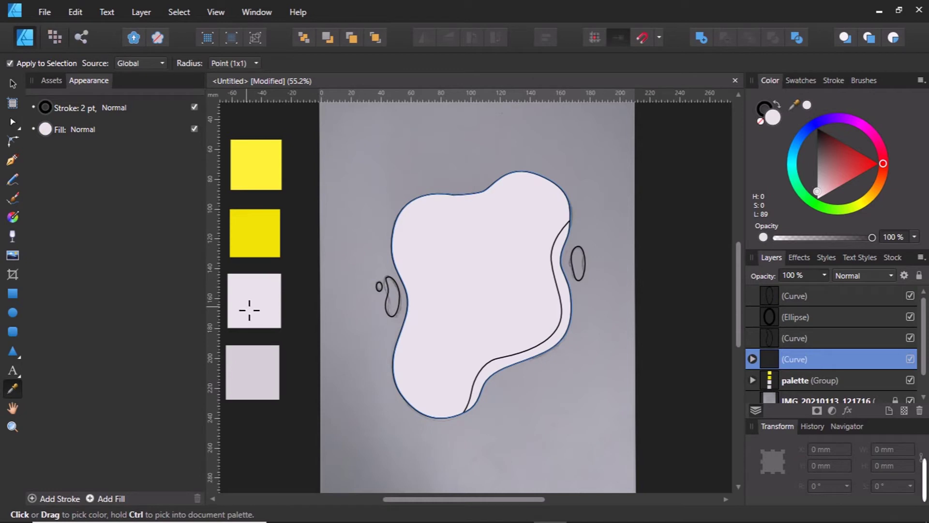
key(ctrl+z)
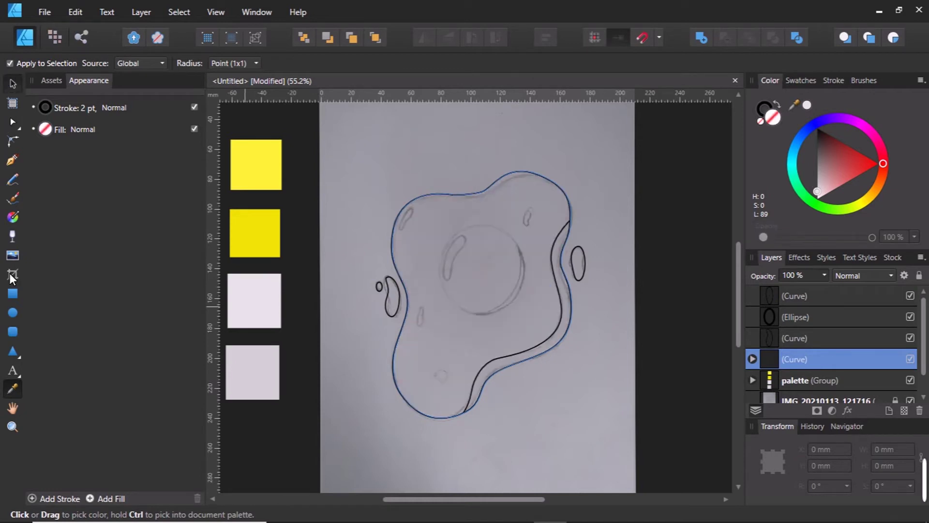
Draw an ellipse over the yolk and resize it to about 56.5×58.4 mm
key(v)
key(m)
ctrl+scroll(474, 234, up, 2)
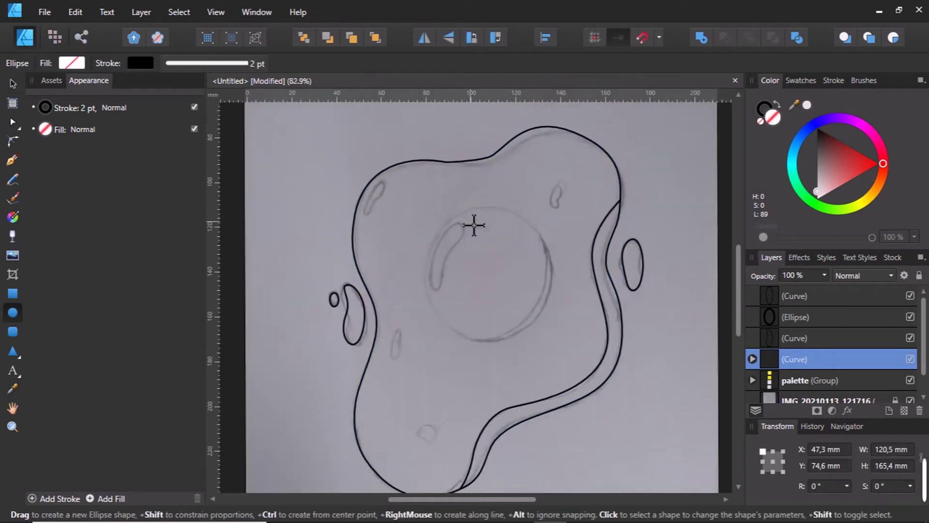
drag(468, 208, 551, 332)
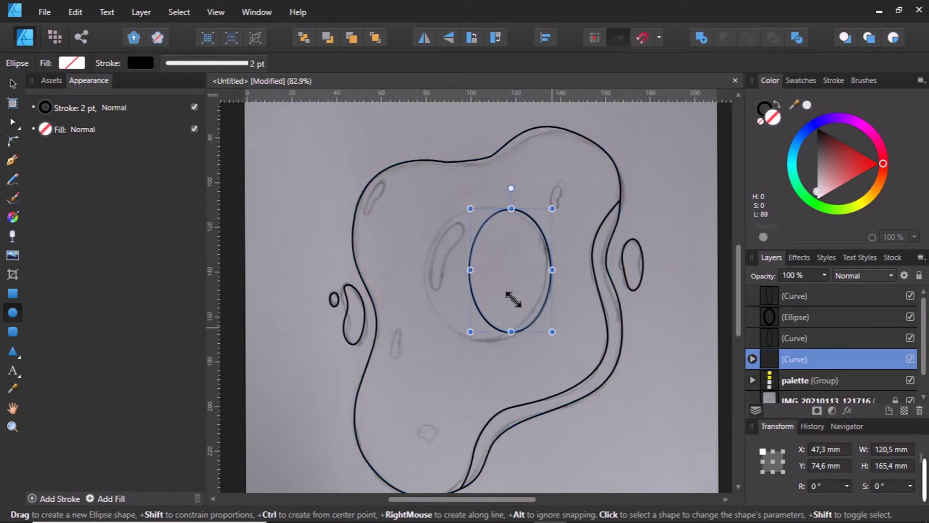
drag(470, 270, 429, 270)
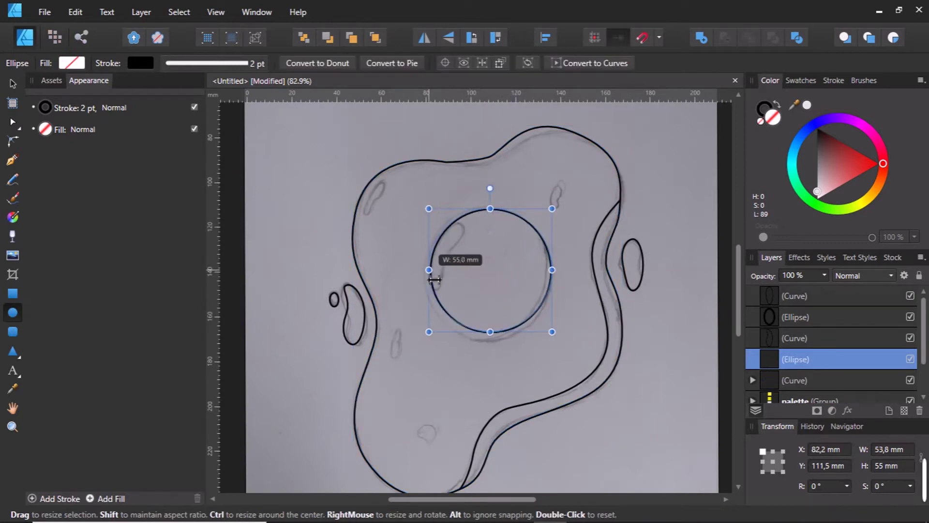
drag(490, 331, 491, 339)
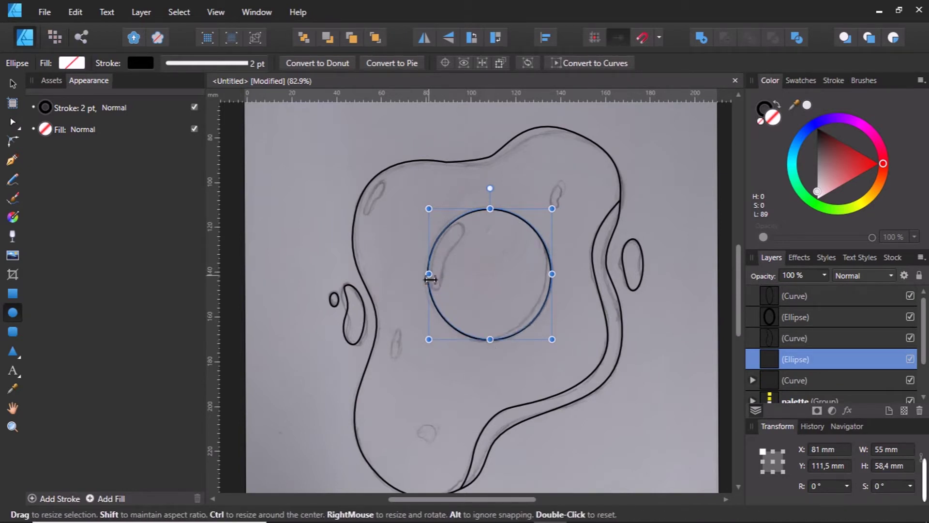
drag(430, 279, 425, 276)
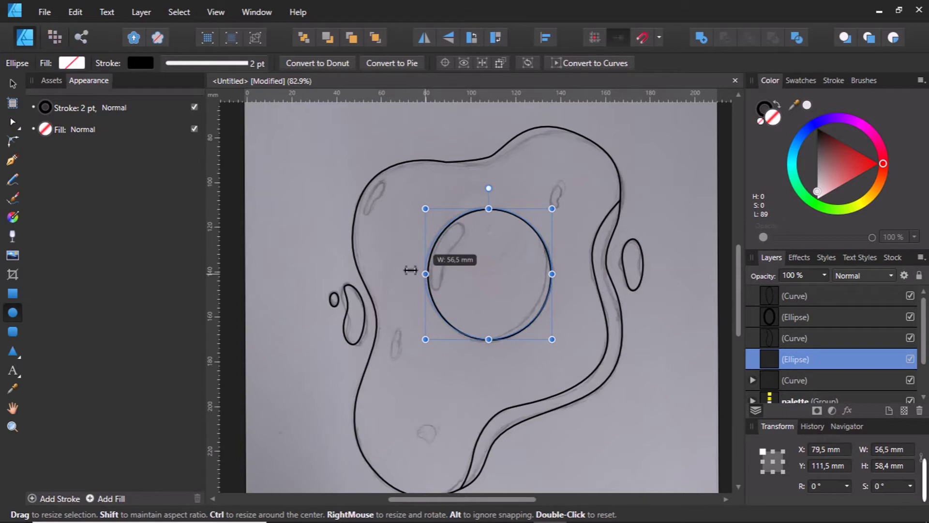
Offset the yolk circle slightly left and nest it inside the other yolk ellipse
click(13, 84)
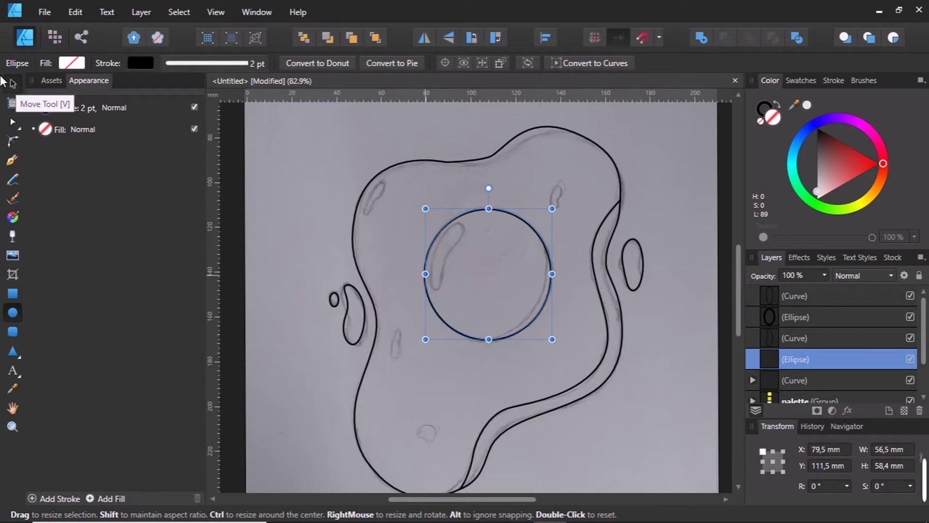
drag(514, 259, 506, 263)
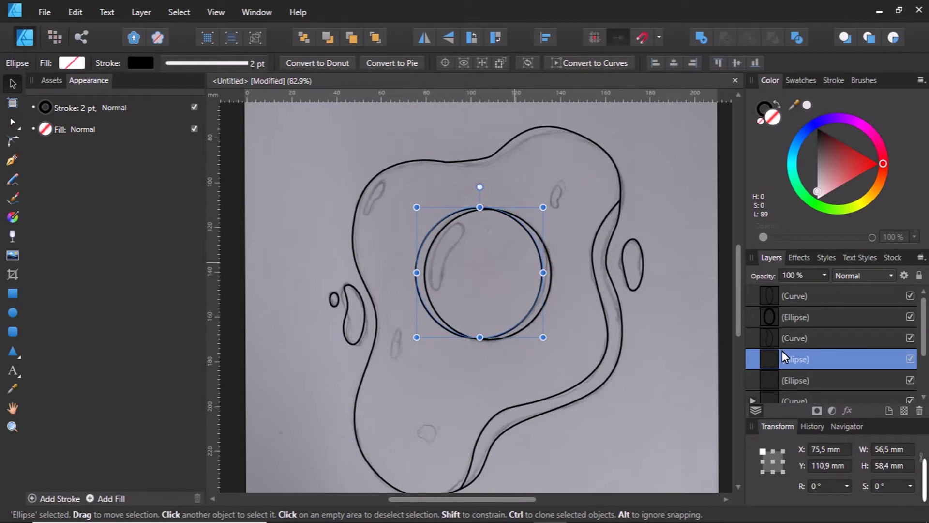
drag(782, 353, 780, 376)
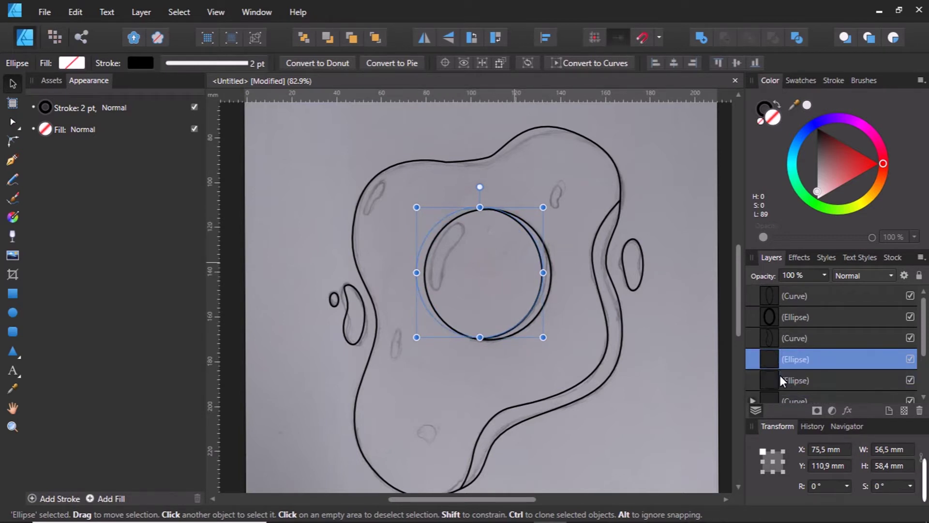
Fill the yolk circle with the light yellow swatch and remove its outline
click(669, 324)
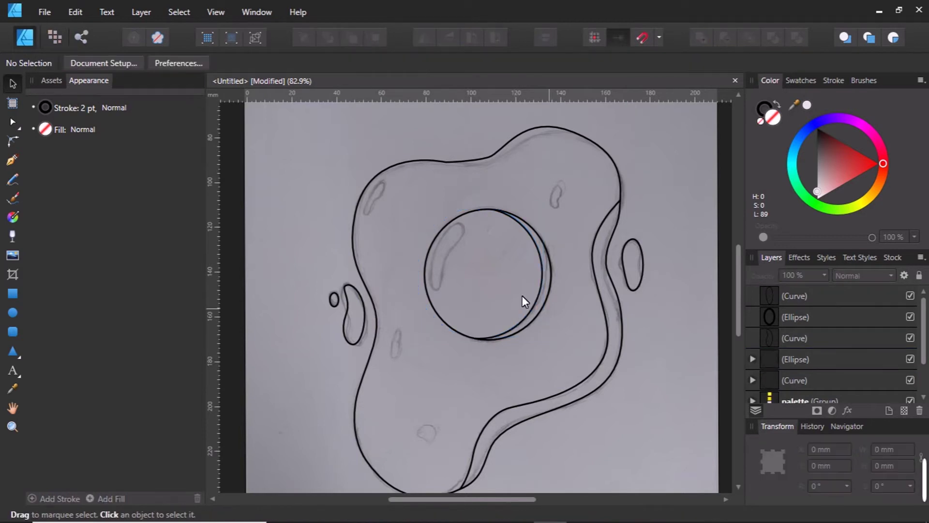
scroll(498, 287, down, 3)
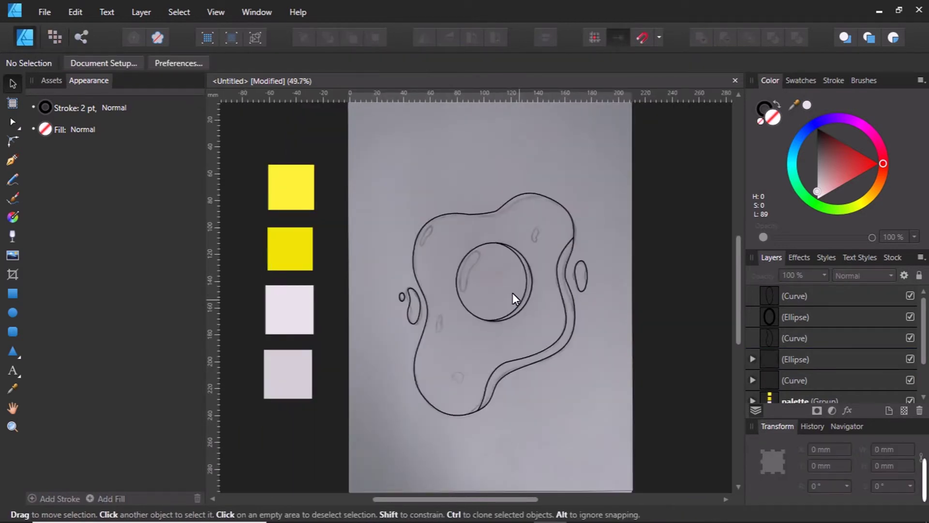
click(513, 292)
key(a)
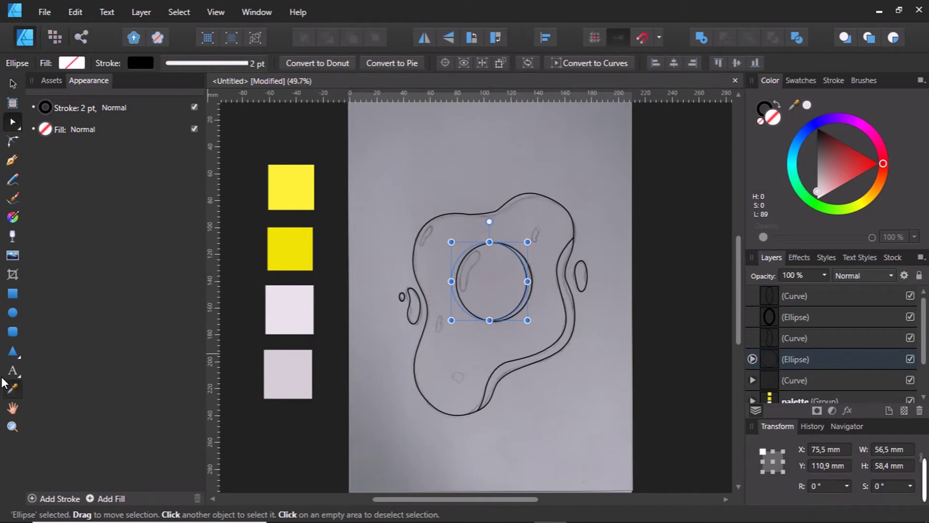
click(17, 379)
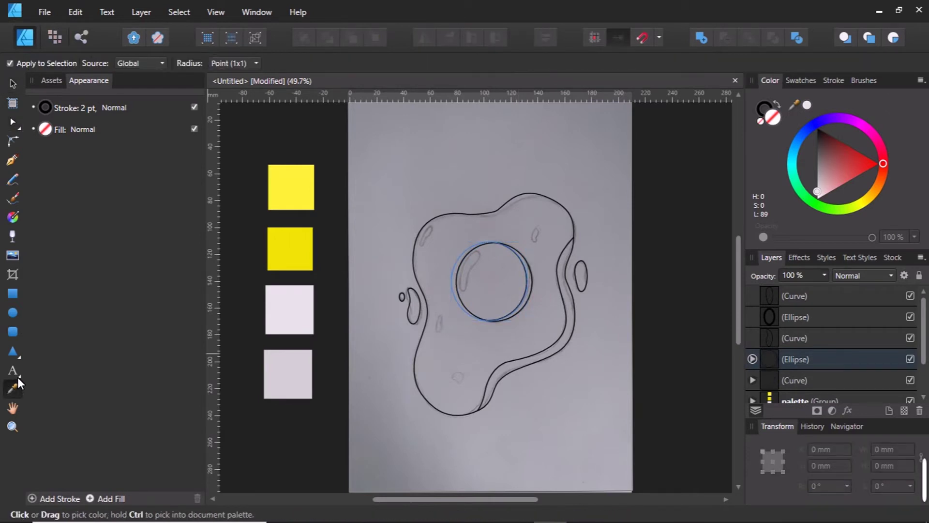
click(291, 198)
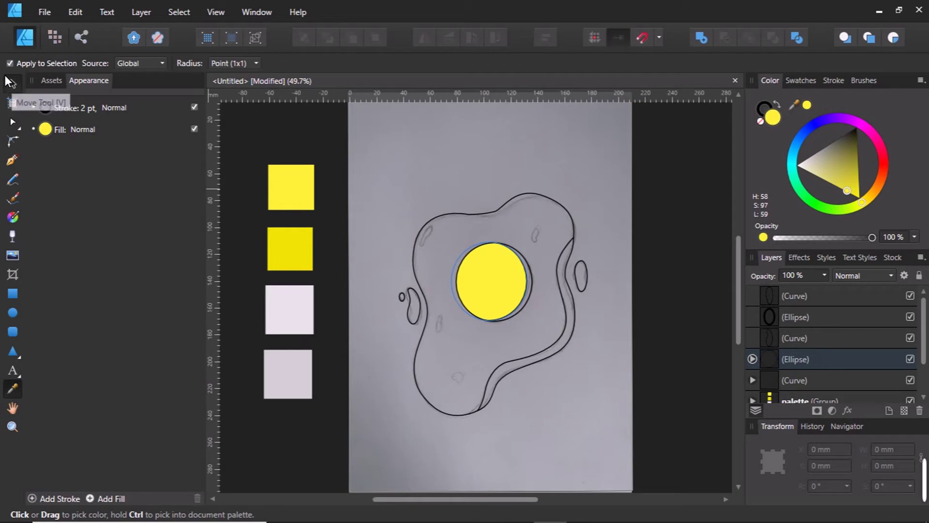
click(11, 82)
click(756, 111)
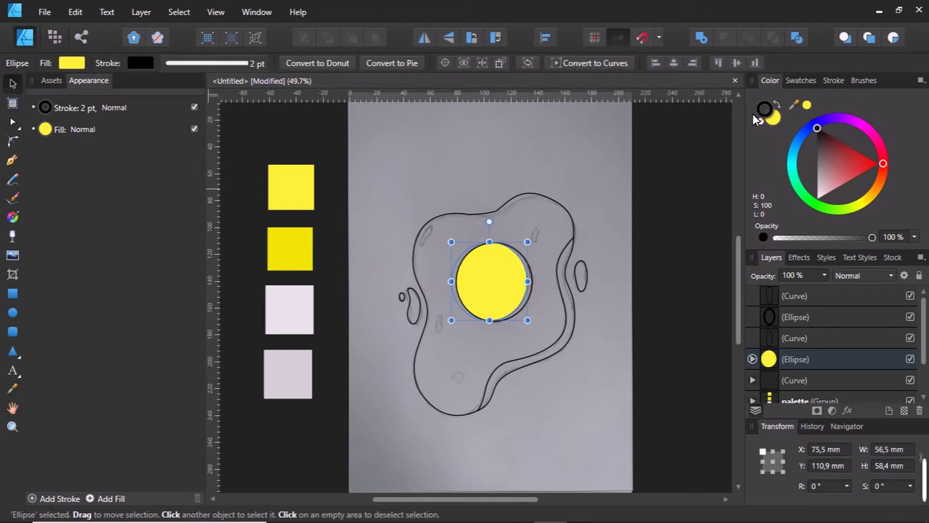
click(756, 118)
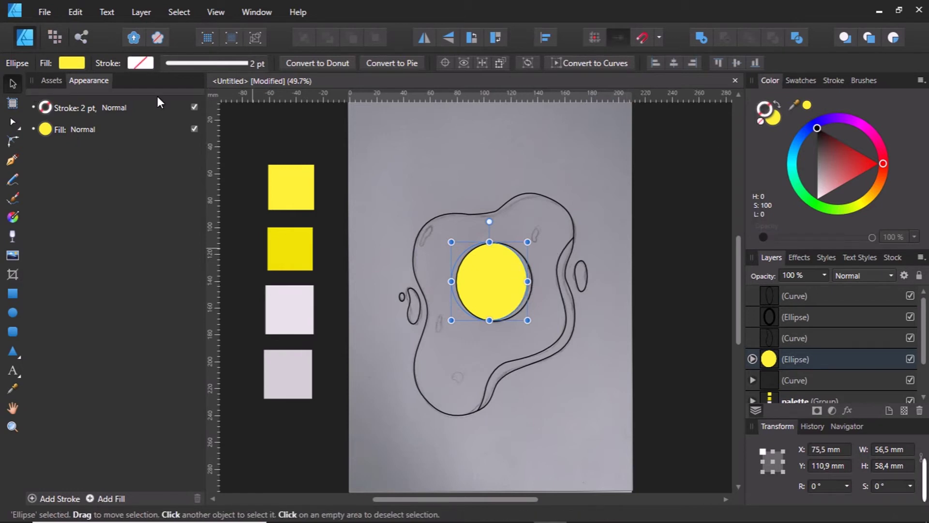
key(ctrl+d)
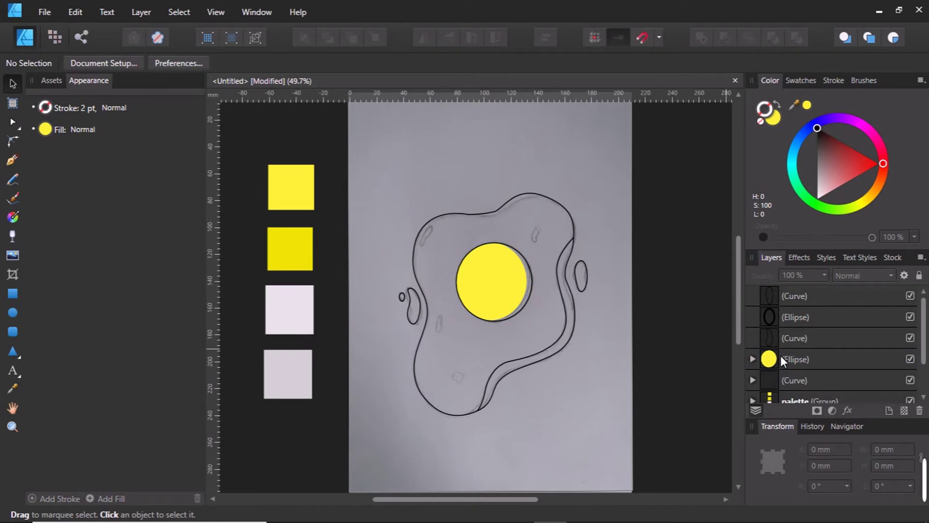
Fill the offset circle behind the yolk with the darker yellow swatch
click(518, 295)
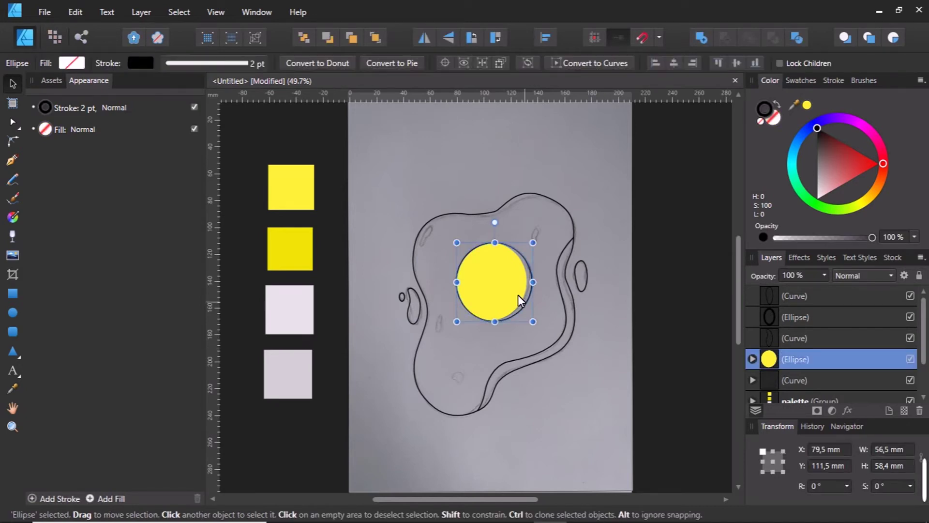
click(12, 389)
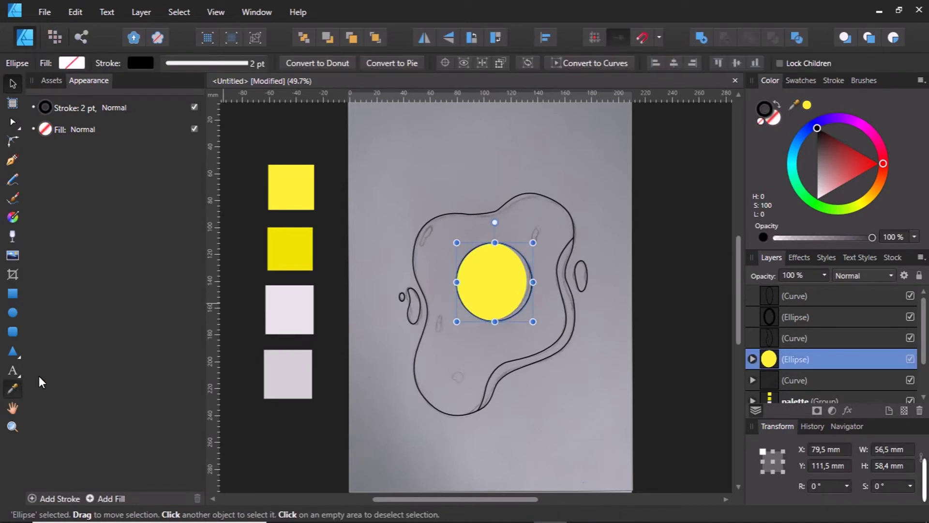
click(296, 245)
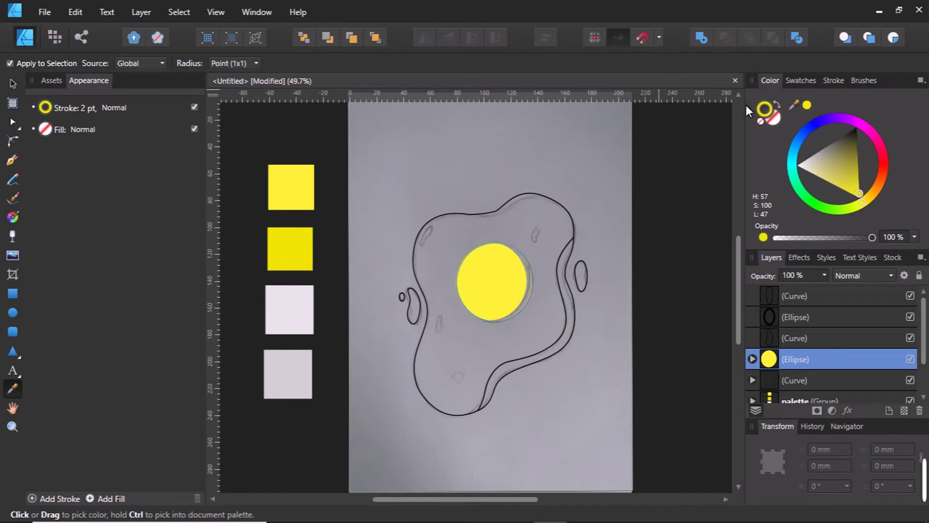
key(ctrl+z)
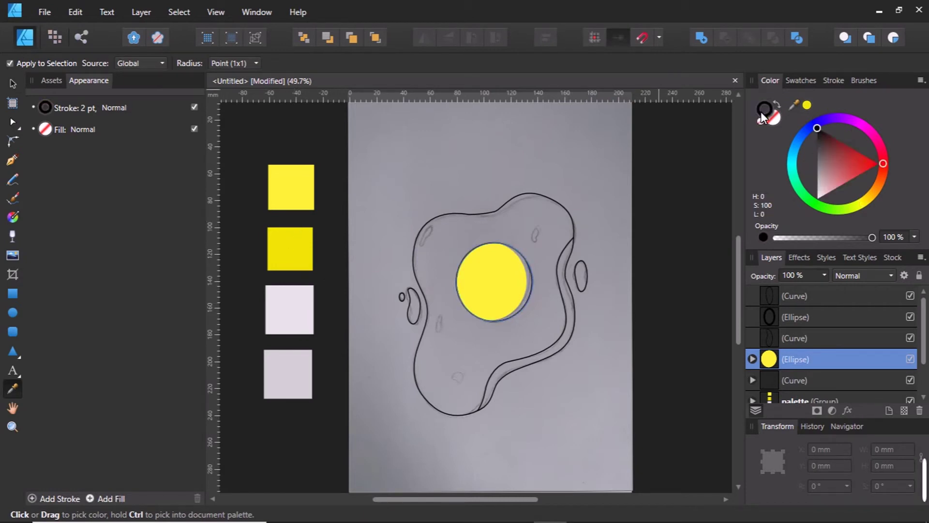
click(765, 116)
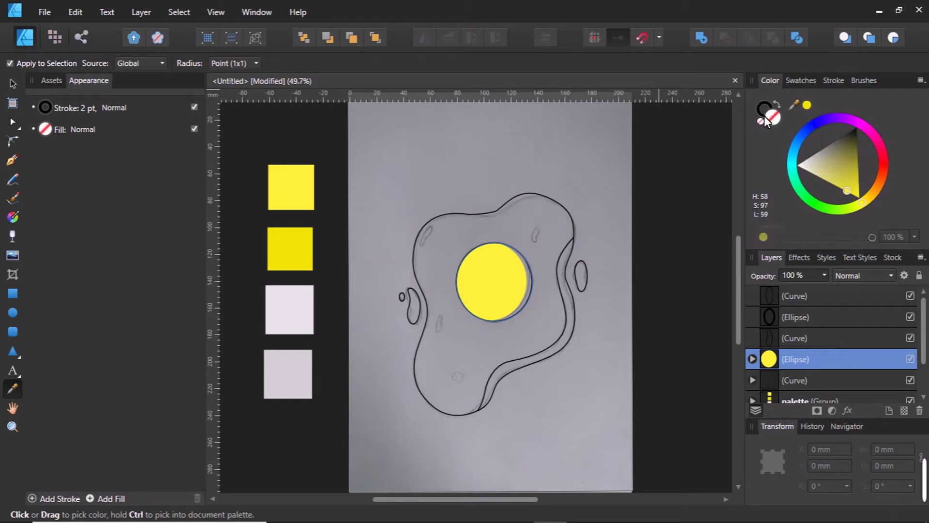
click(291, 259)
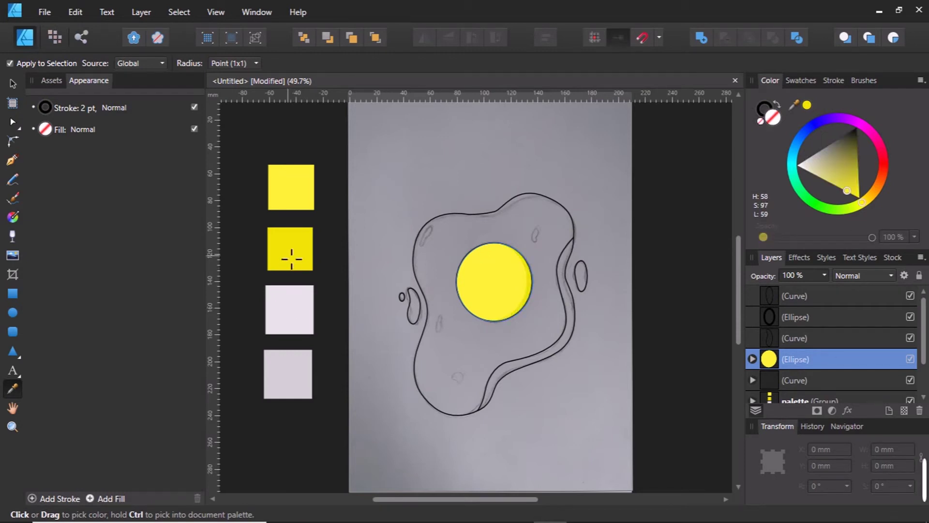
click(10, 82)
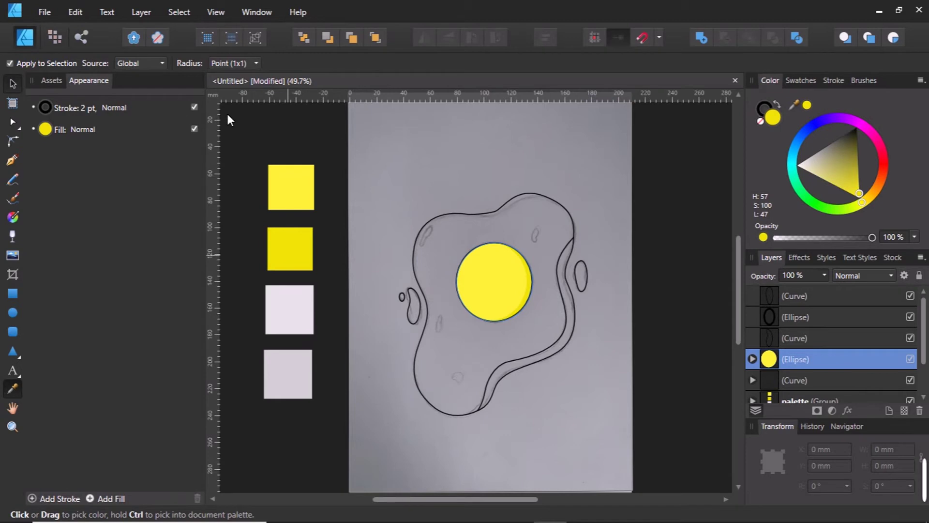
click(238, 117)
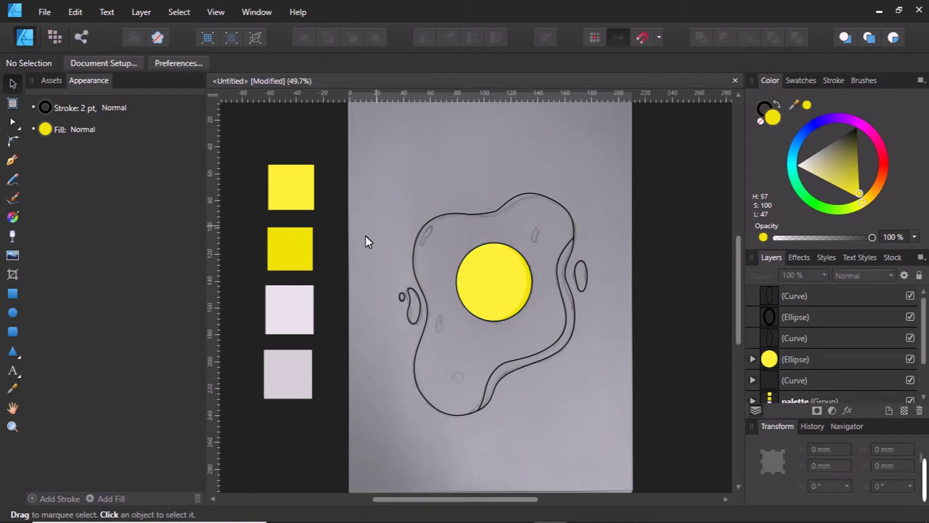
Fill the egg white and the small droplets with the pale lavender swatch
click(409, 314)
shift+click(396, 294)
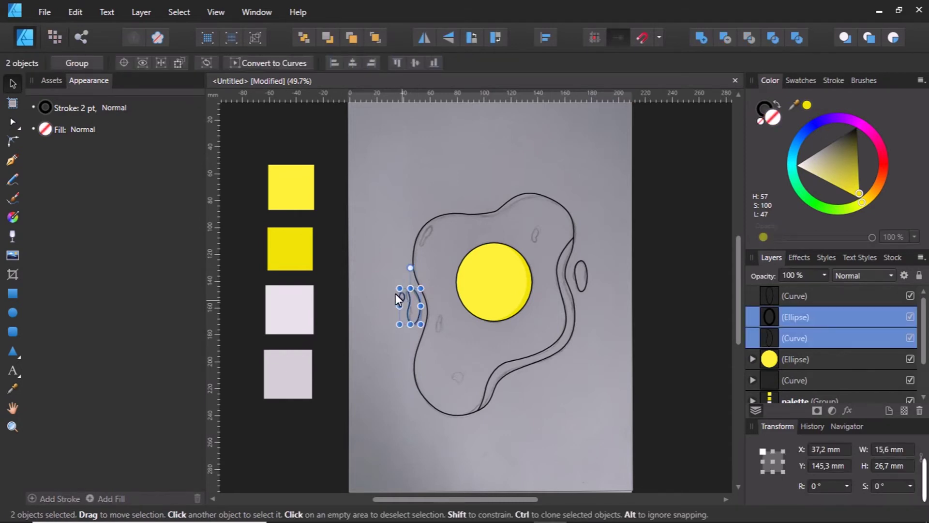
shift+click(571, 280)
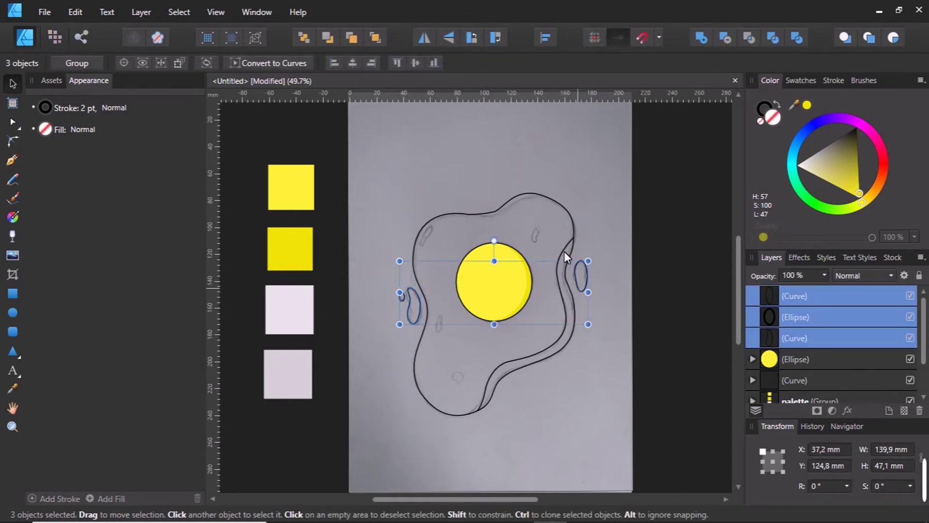
shift+click(508, 190)
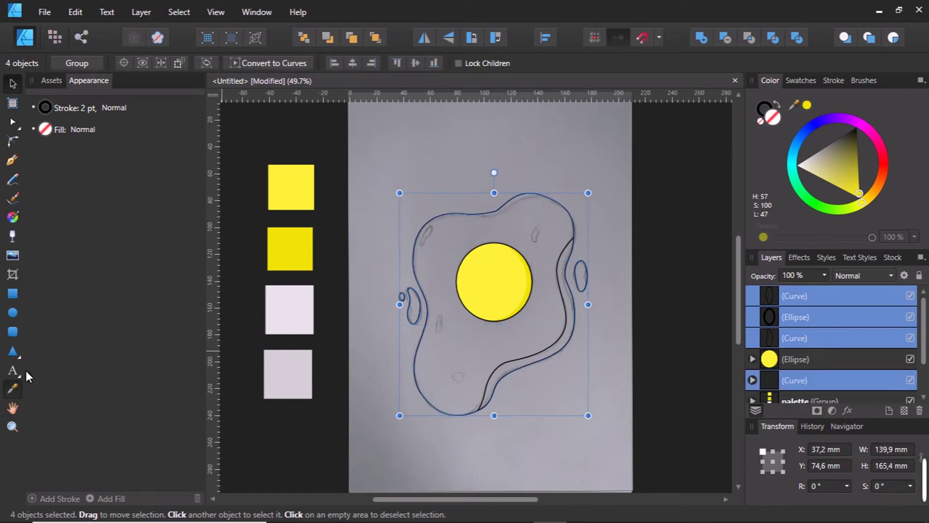
click(13, 388)
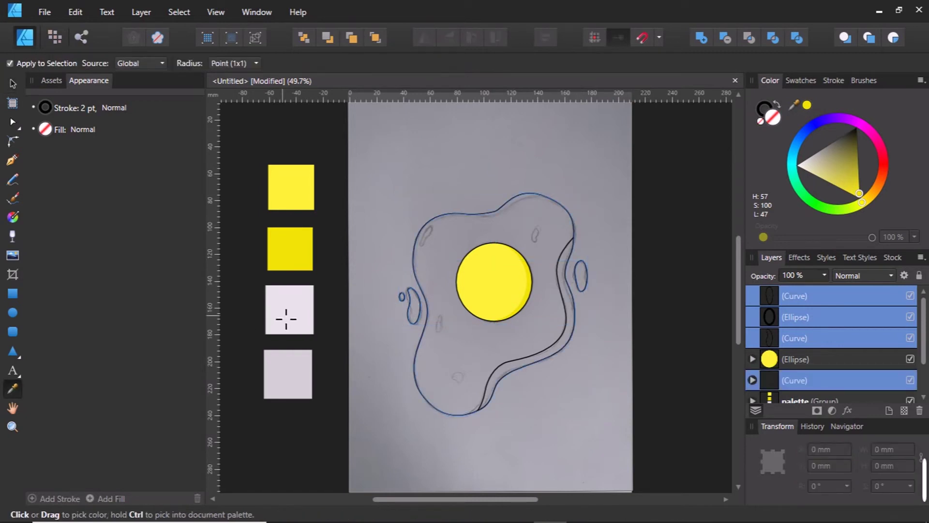
click(286, 319)
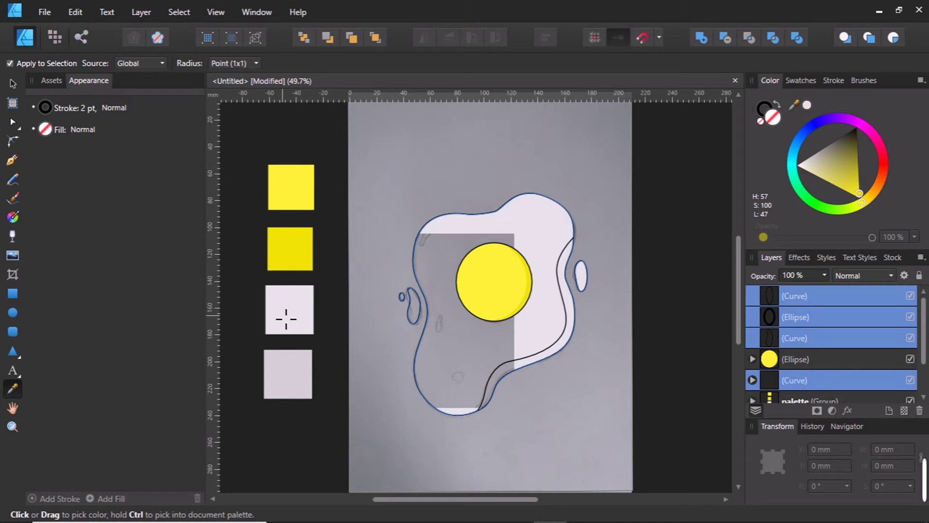
key(v)
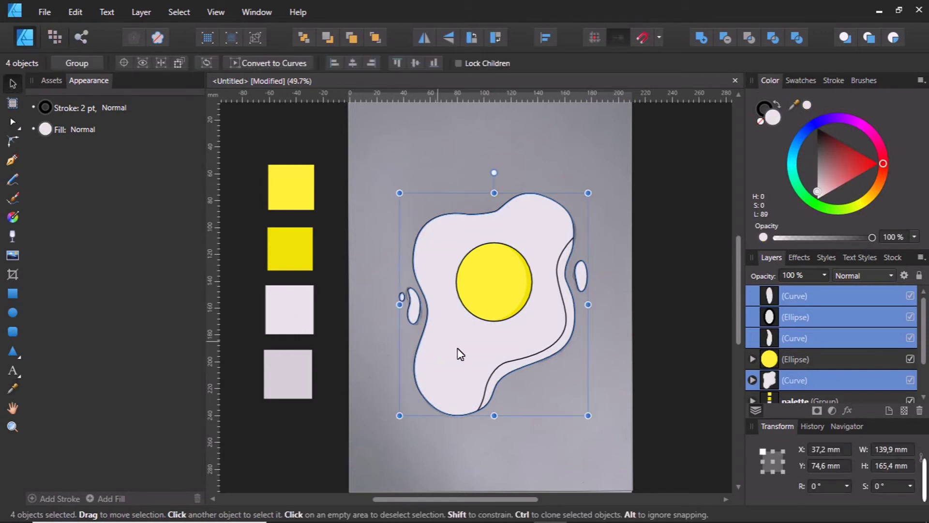
Give the shadow crescent a grey swatch fill with no outline
click(504, 359)
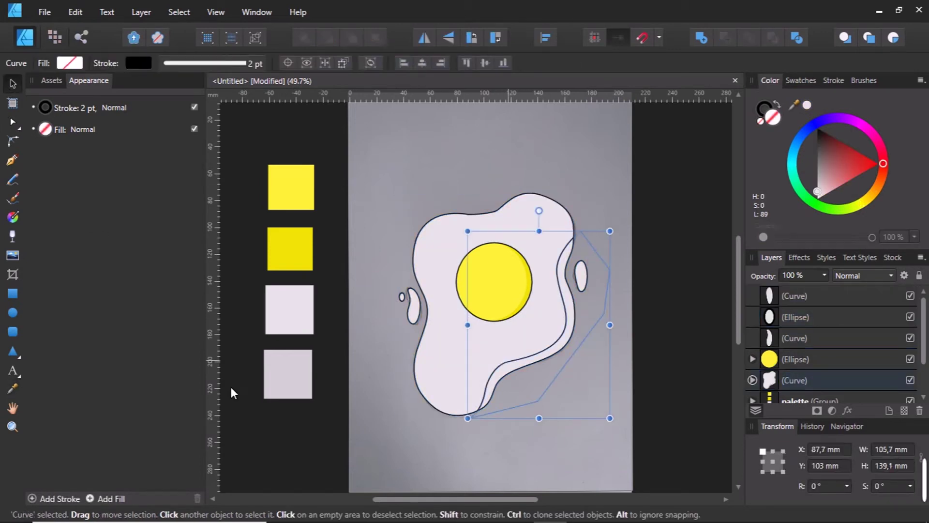
click(11, 389)
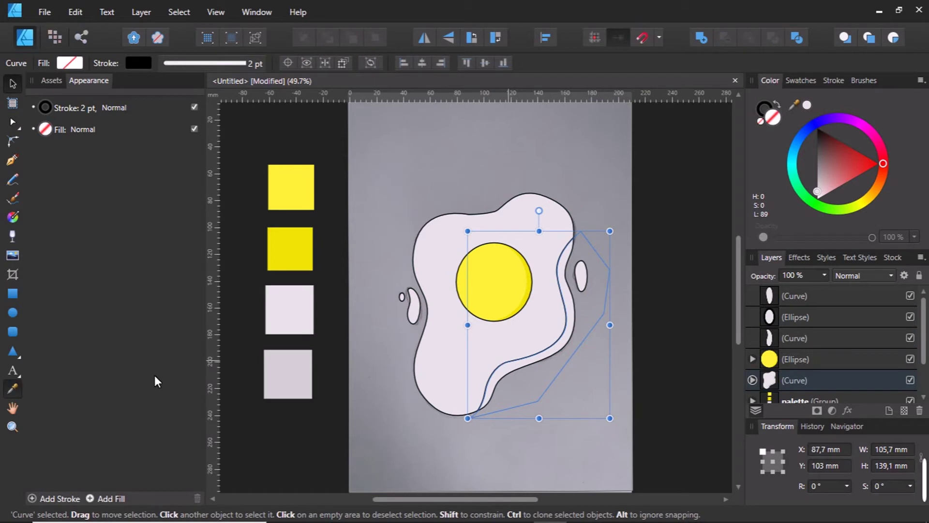
click(288, 381)
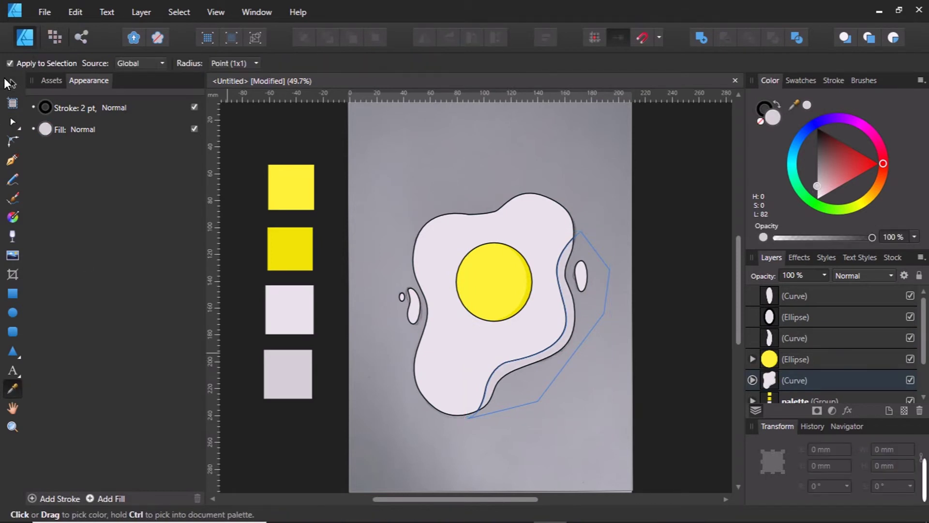
click(752, 111)
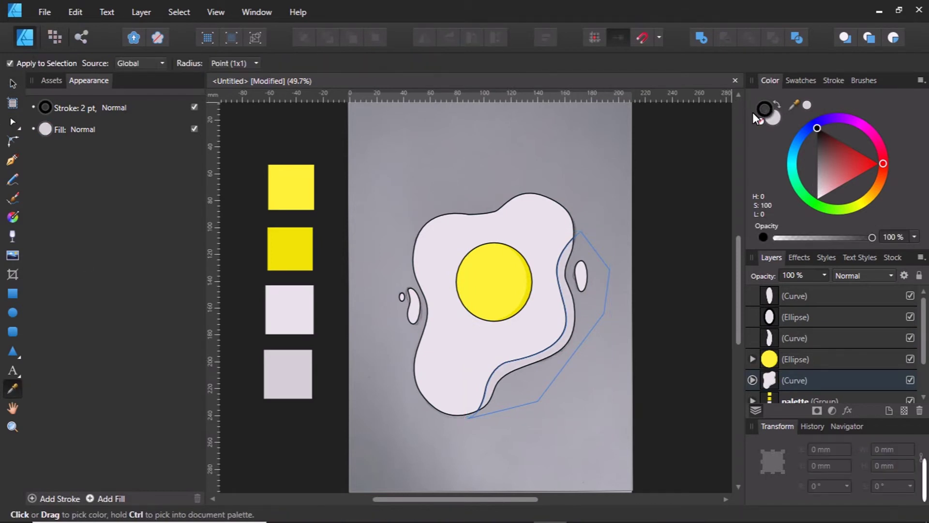
click(759, 120)
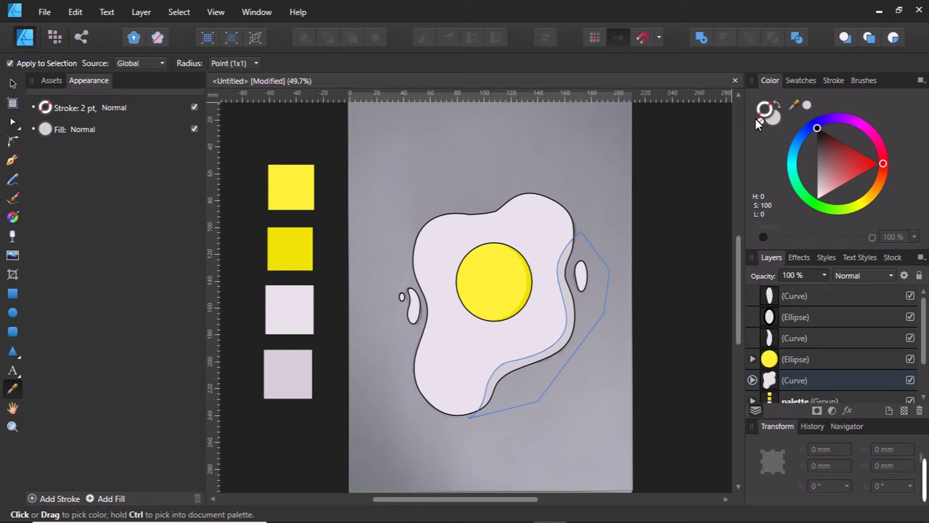
key(v)
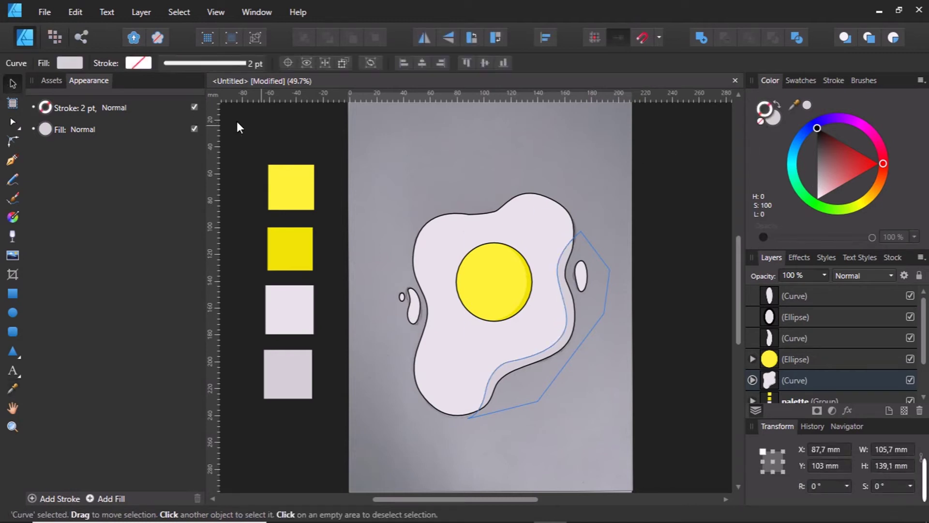
click(238, 123)
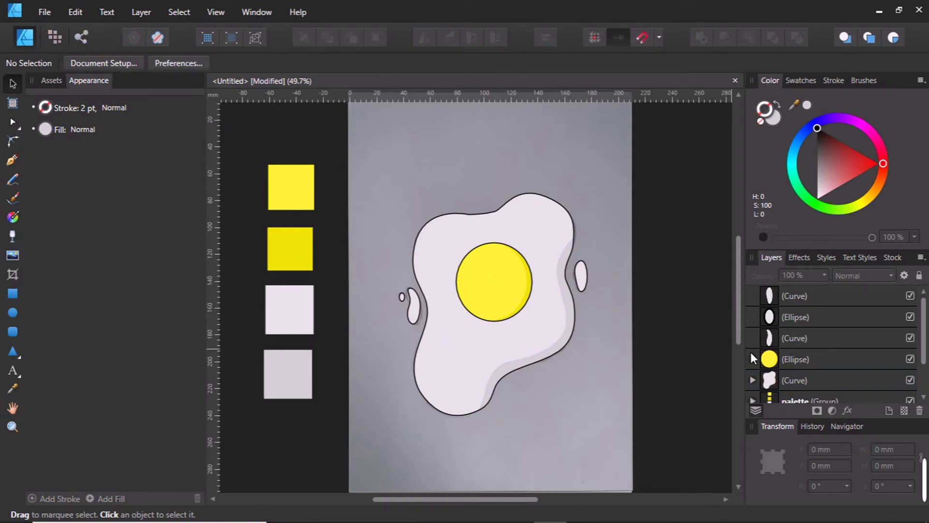
Hide the yolk and egg white, and draw a narrow ellipse over the sketched yolk highlight
click(906, 354)
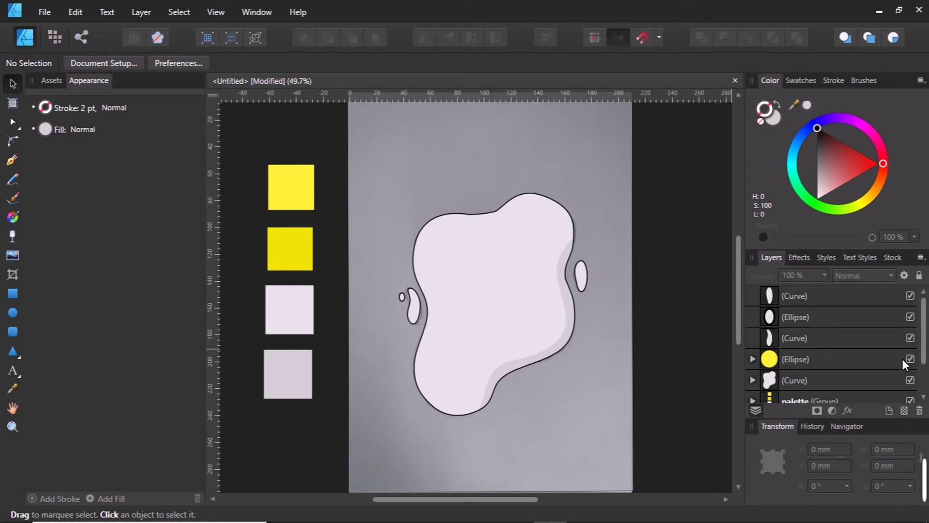
click(907, 377)
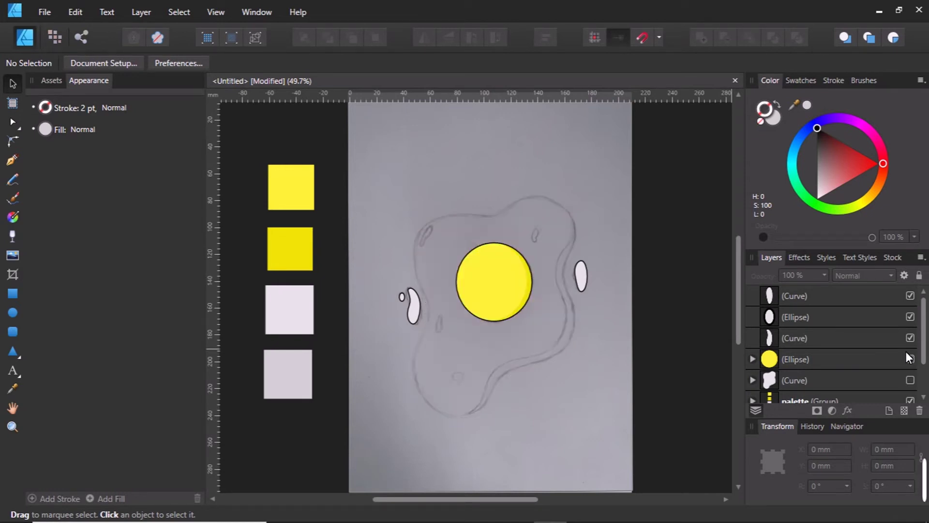
click(909, 359)
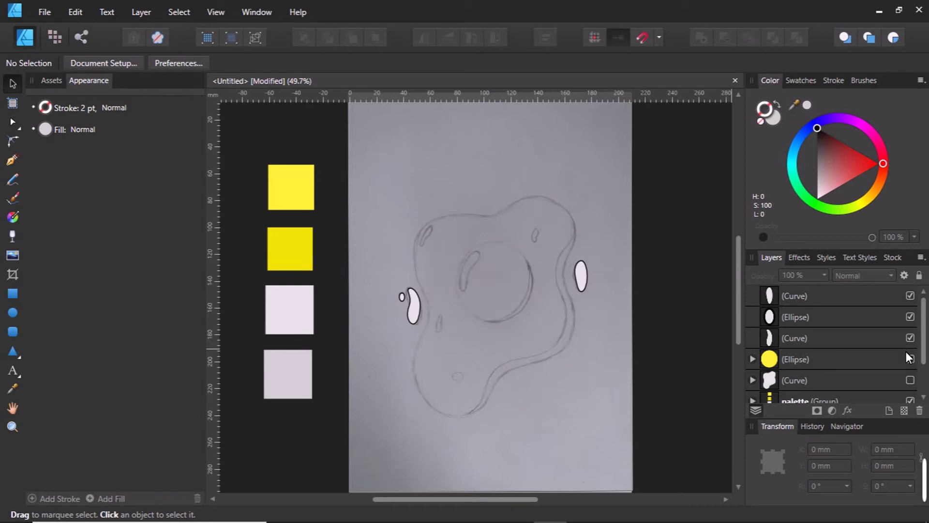
click(12, 312)
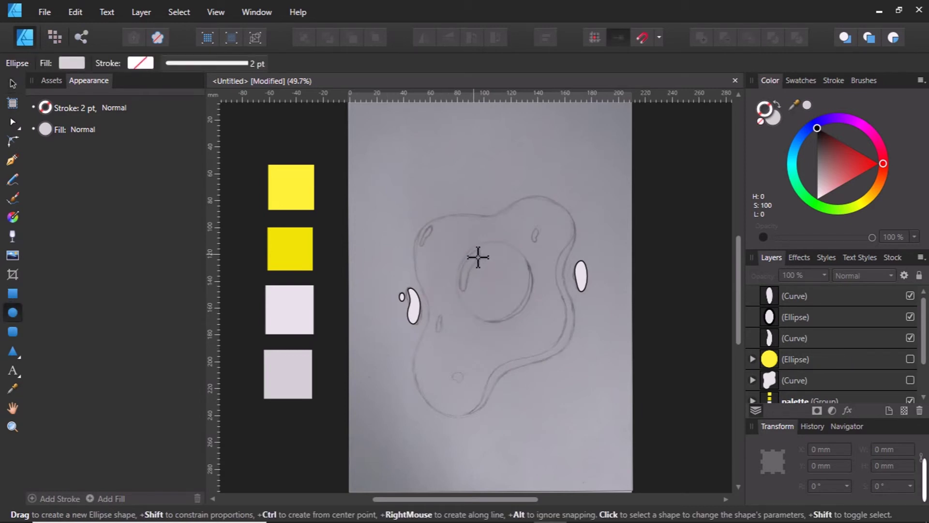
drag(476, 249, 486, 276)
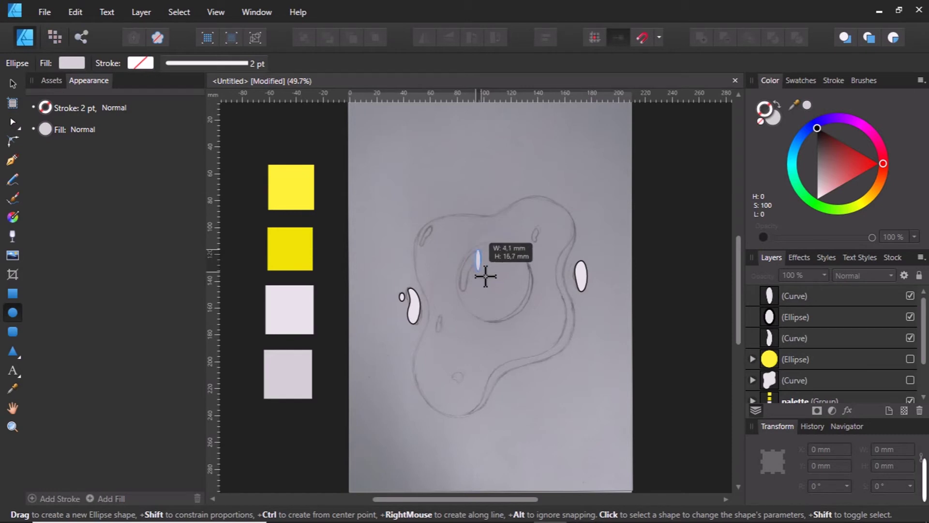
drag(485, 276, 489, 281)
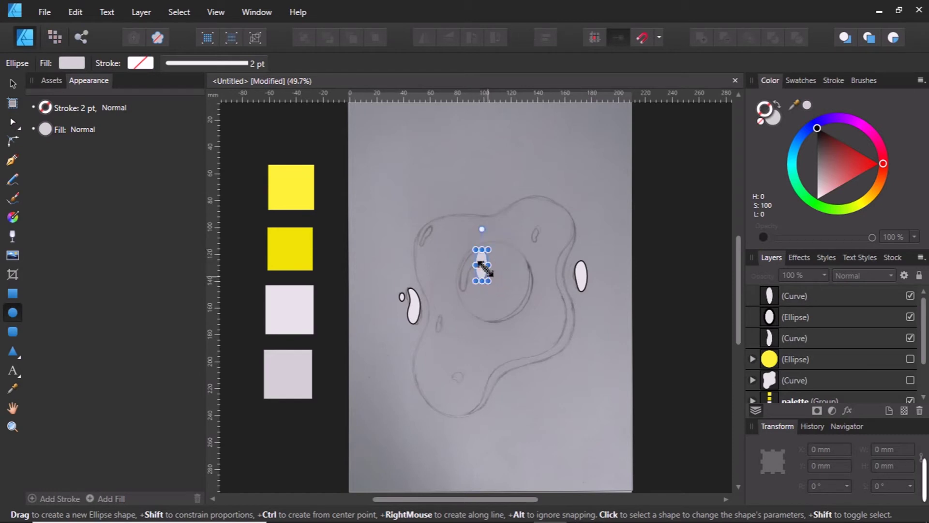
scroll(484, 268, up, 3)
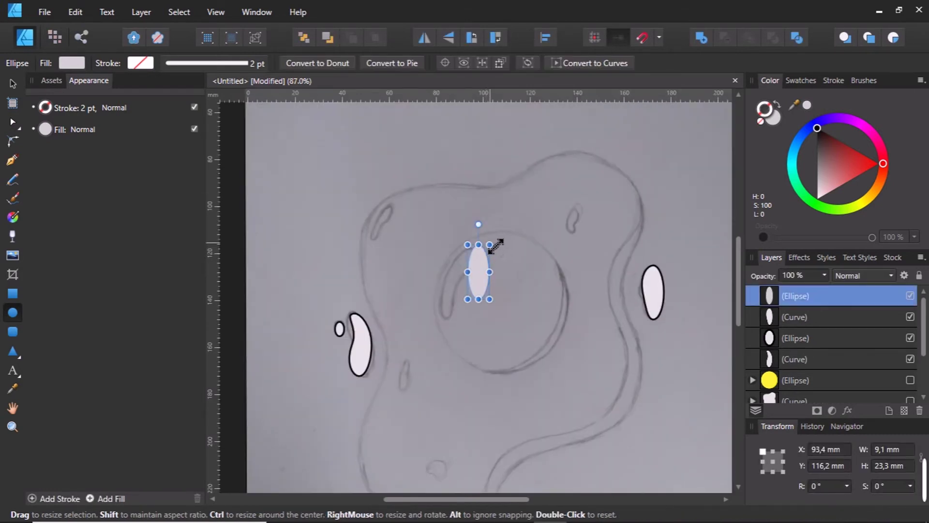
Tilt and move the highlight ellipse up-left to match the sketch
drag(499, 244, 514, 264)
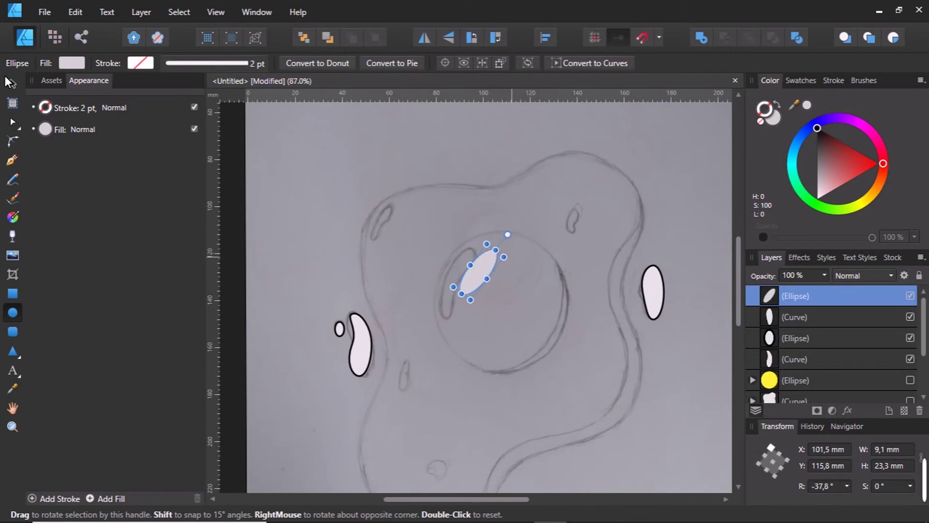
click(10, 83)
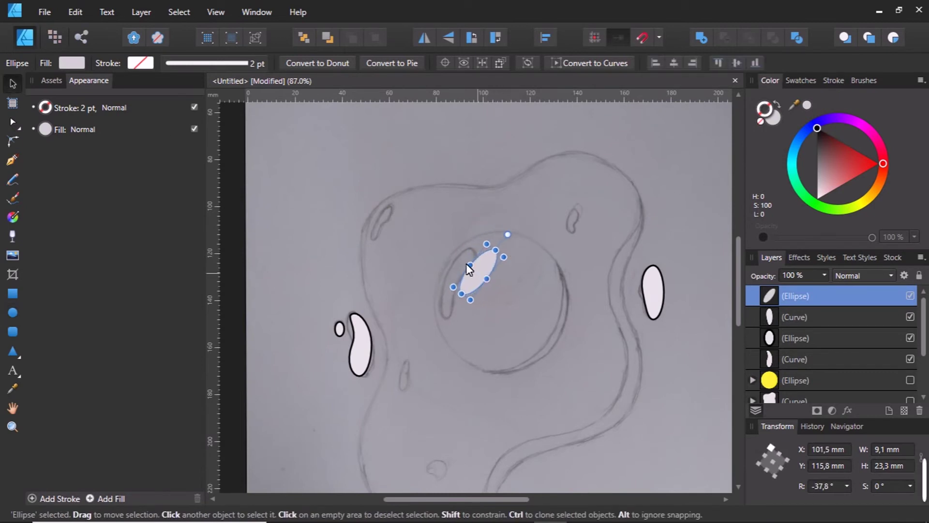
drag(467, 264, 460, 257)
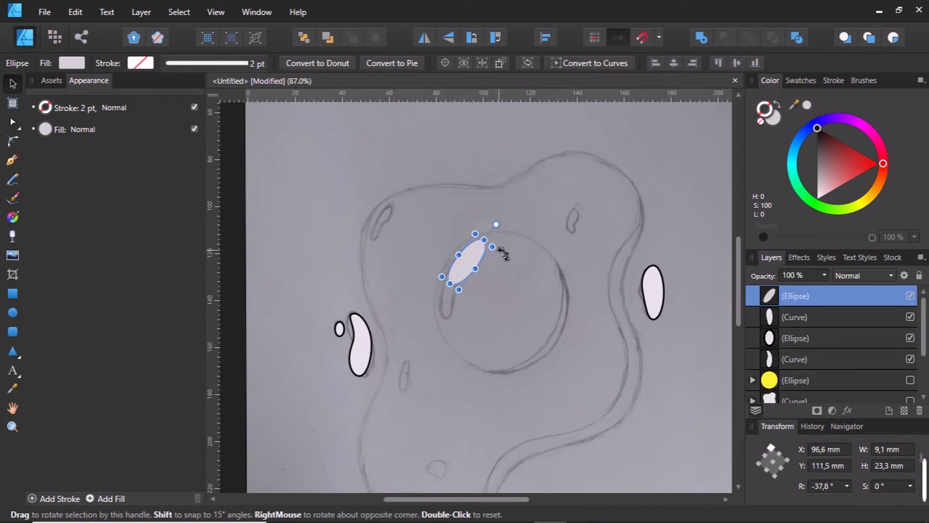
drag(504, 253, 505, 255)
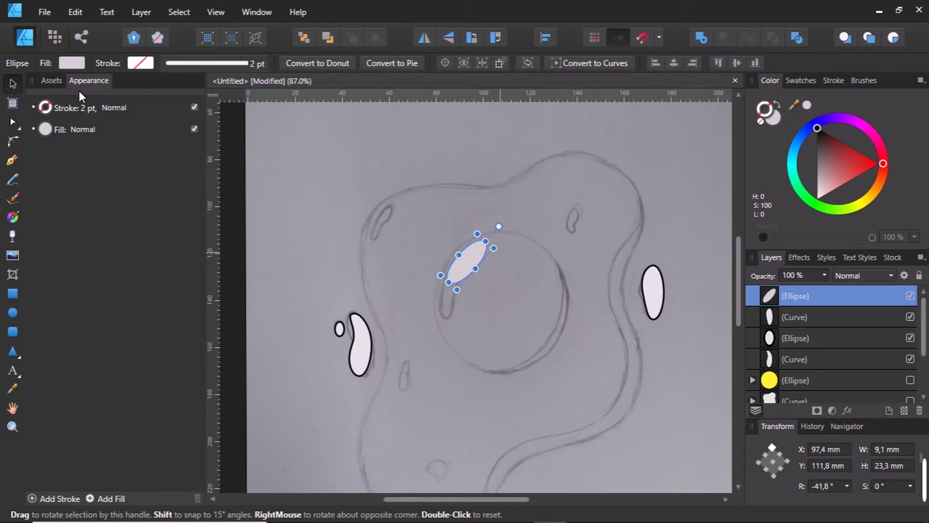
scroll(365, 223, down, 2)
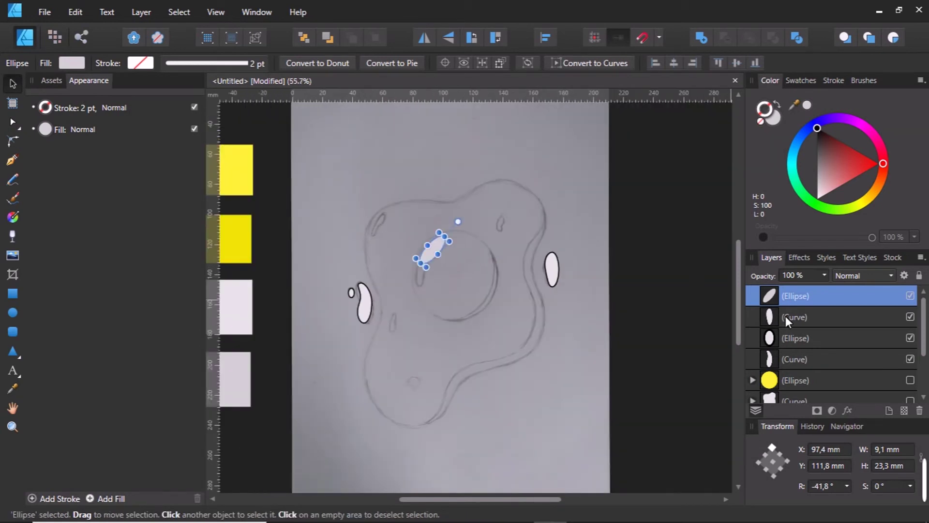
scroll(808, 344, down, 2)
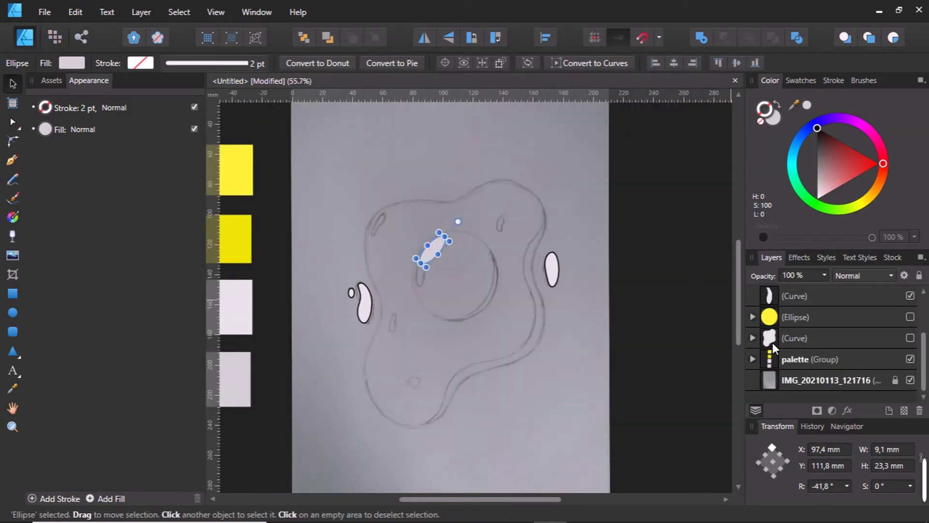
Fill the highlight ellipse with the pale pink swatch and unhide the egg white and yolk
click(13, 388)
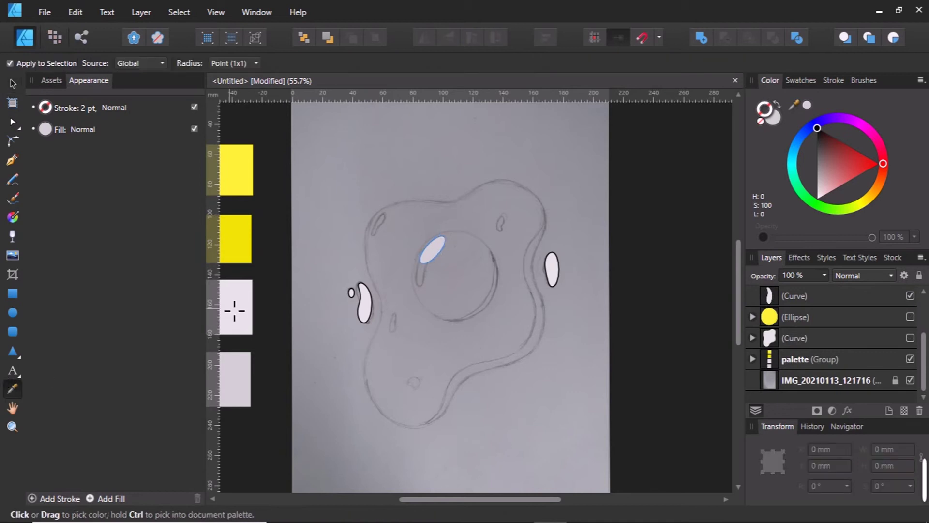
click(234, 311)
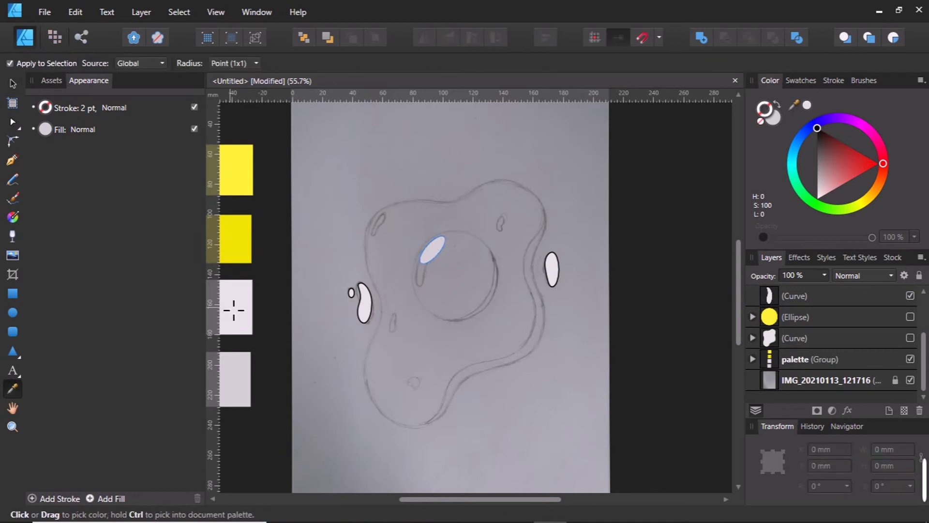
click(766, 116)
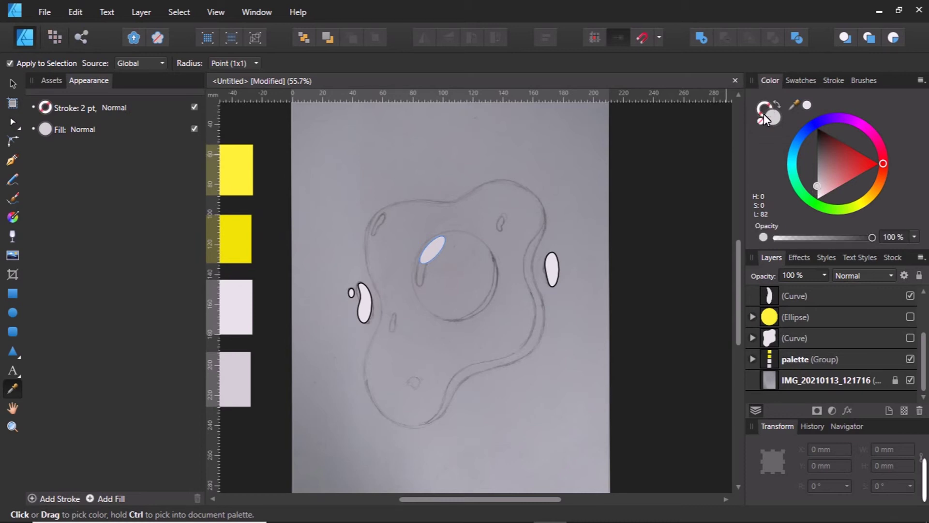
click(243, 318)
key(v)
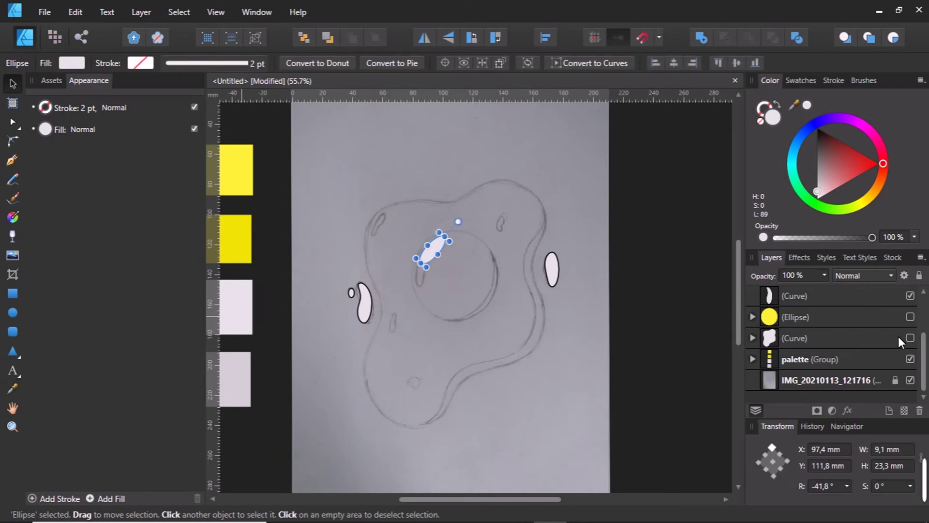
click(903, 332)
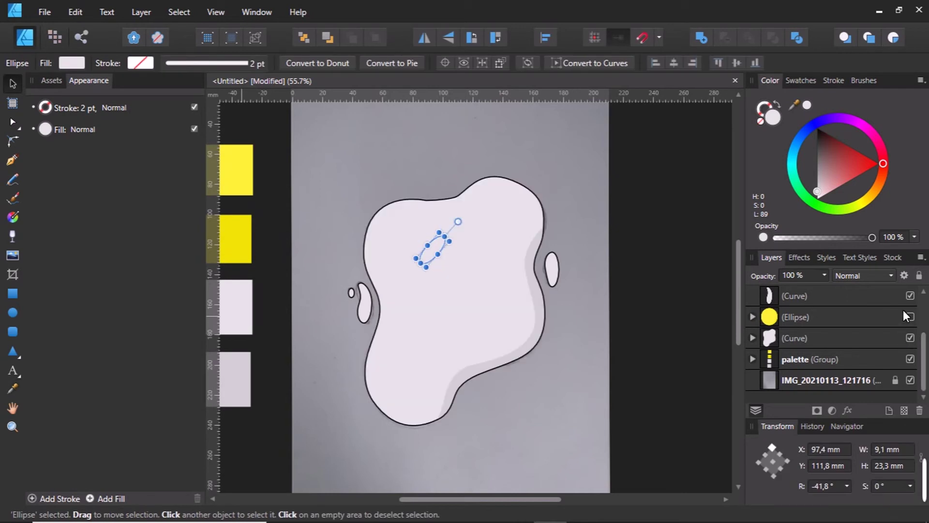
click(907, 317)
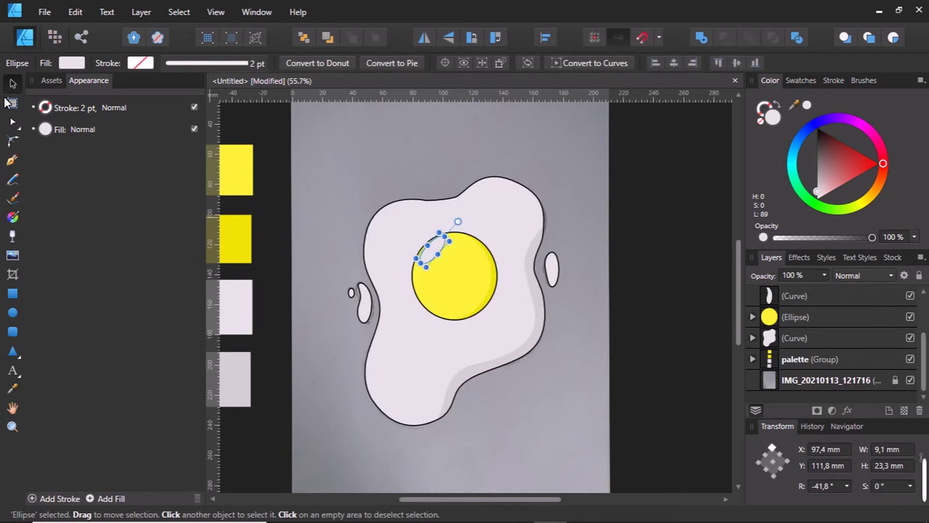
Zoom in on the yolk highlight and tilt it a little more, to about -46°
click(239, 112)
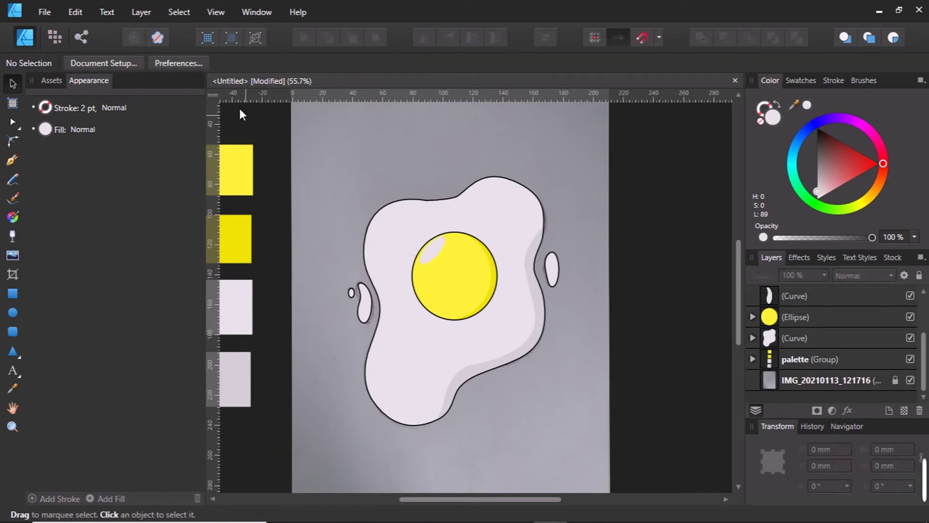
scroll(444, 269, down, 1)
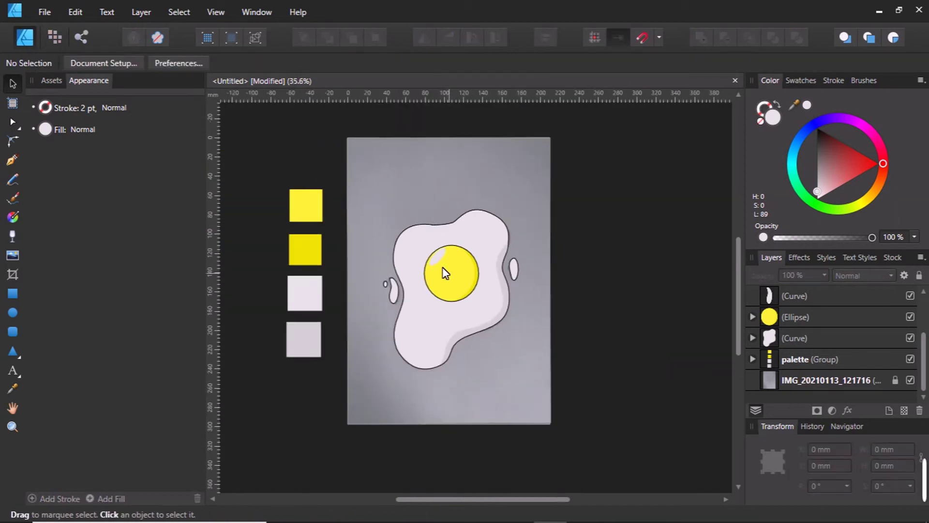
scroll(443, 269, up, 2)
scroll(443, 262, up, 3)
scroll(443, 250, up, 2)
scroll(444, 250, up, 1)
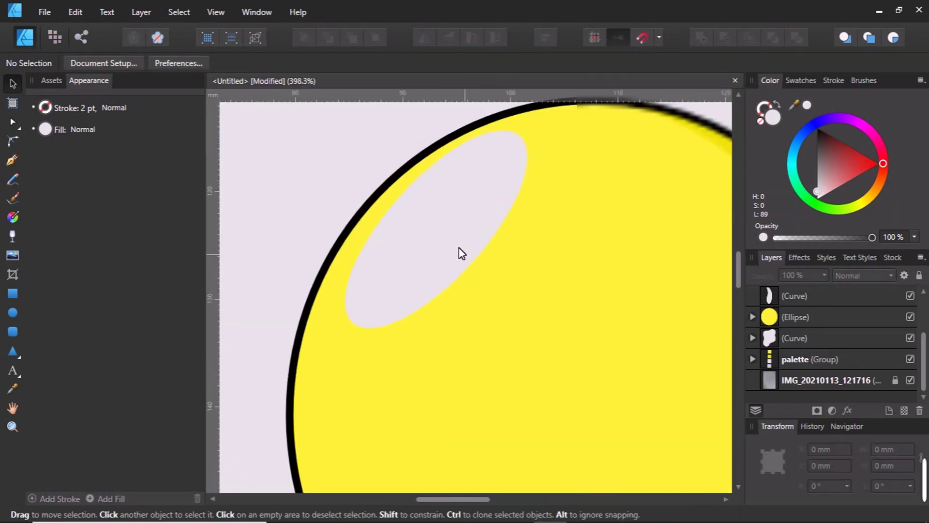
click(460, 251)
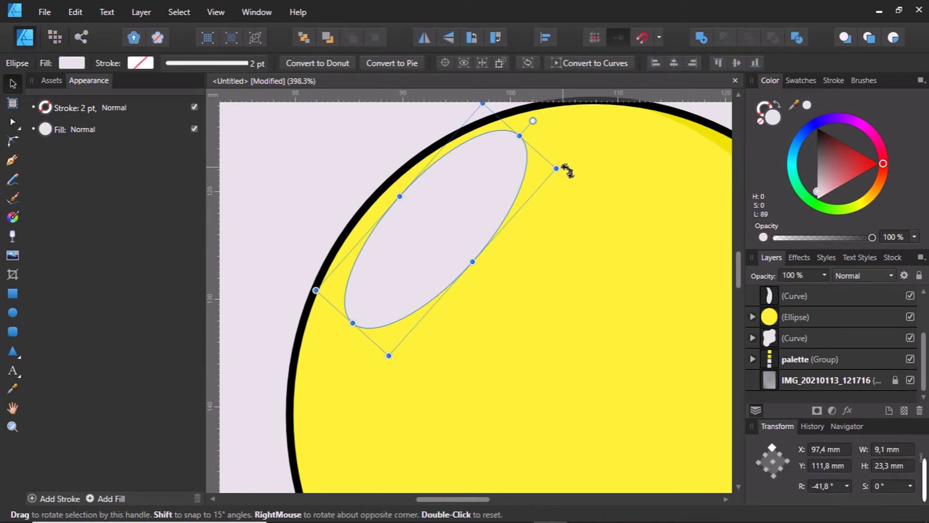
drag(566, 170, 562, 181)
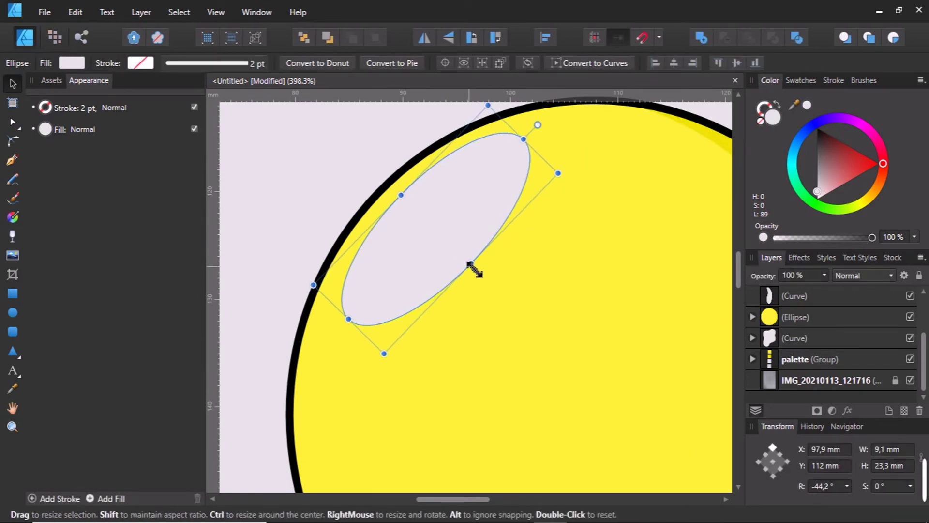
Shrink the highlight slightly, nudge its rotation further, then zoom back out
drag(471, 263, 470, 261)
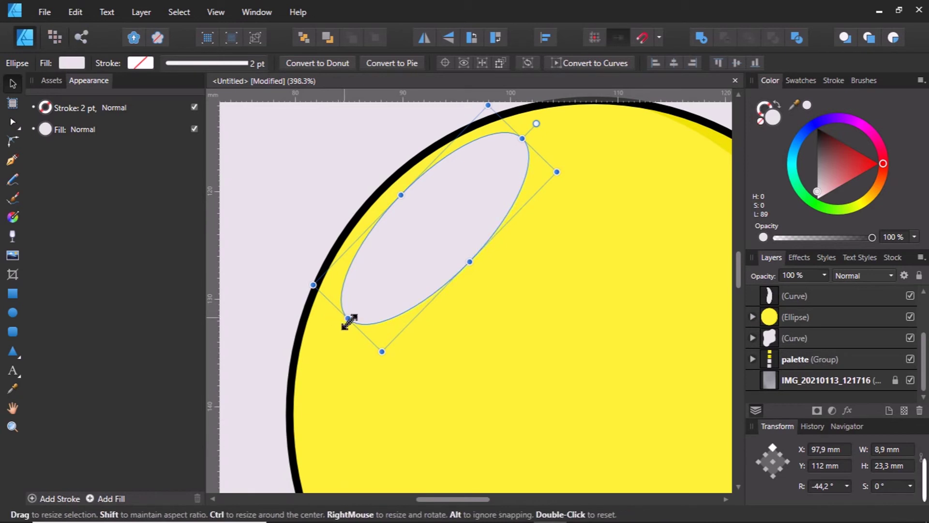
drag(348, 318, 371, 302)
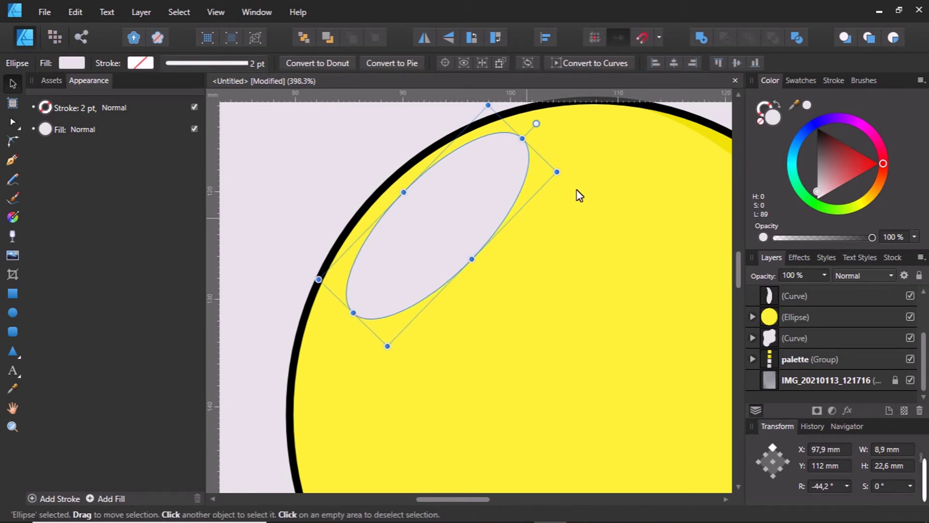
drag(569, 175, 567, 179)
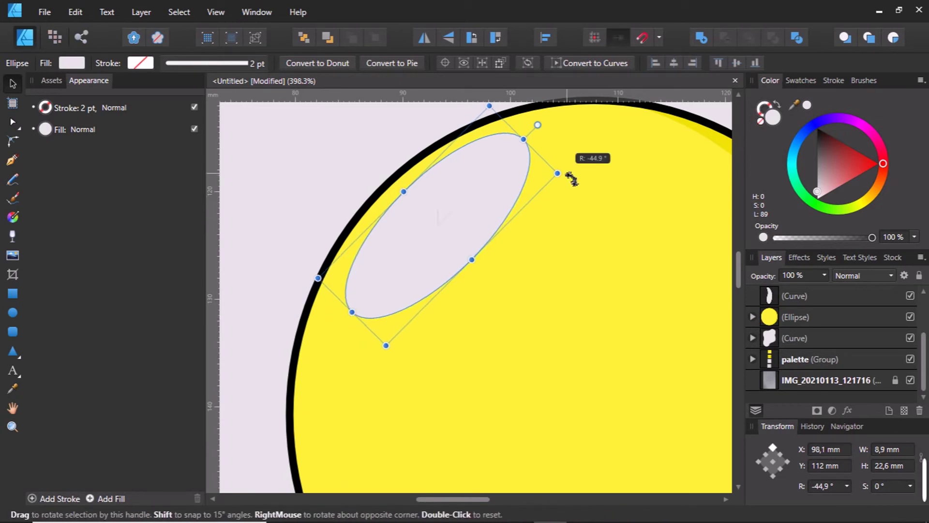
scroll(492, 205, down, 5)
scroll(491, 206, down, 2)
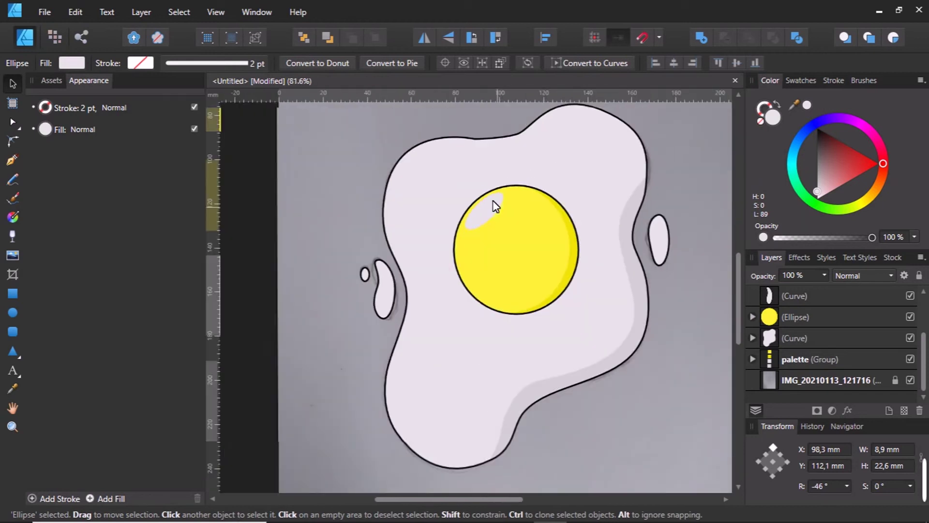
scroll(585, 201, down, 2)
scroll(587, 201, down, 1)
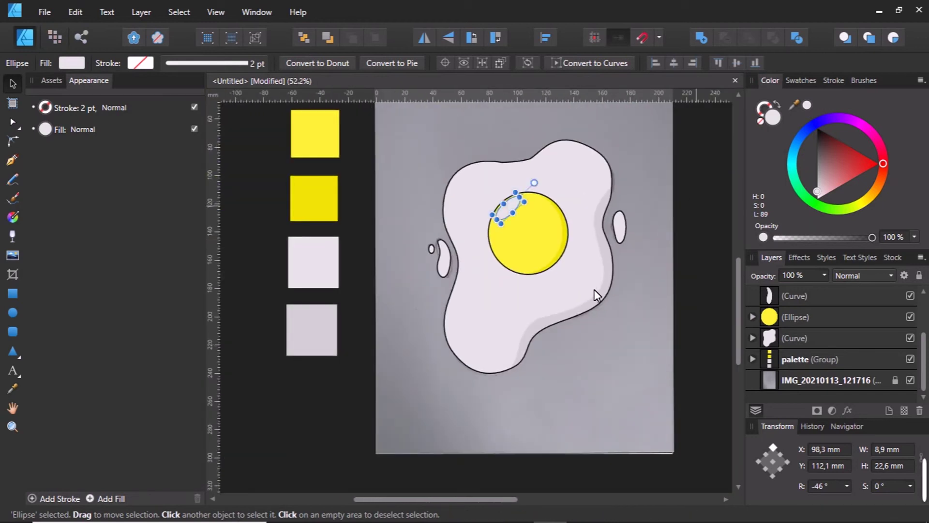
scroll(594, 290, up, 1)
key(ctrl+d)
Hide the reference photo and draw a rectangle covering the whole page
drag(469, 498, 484, 499)
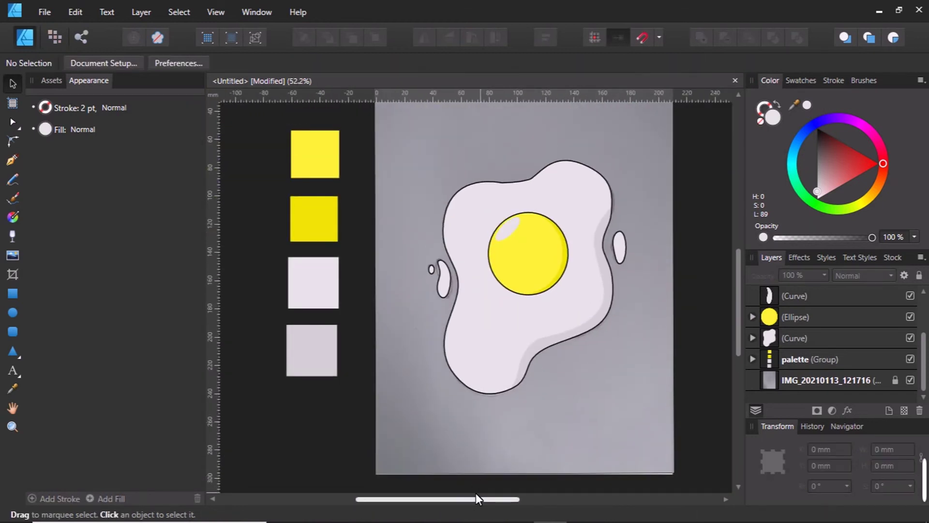
click(901, 375)
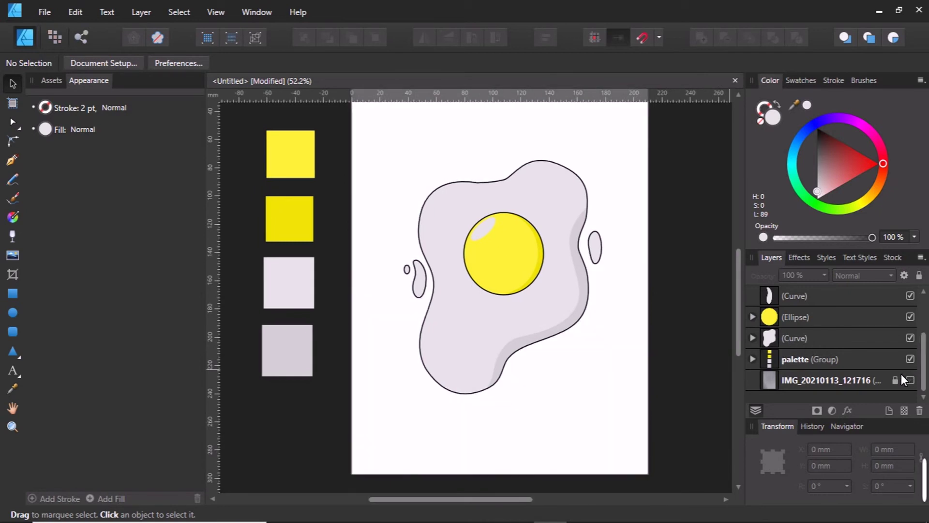
scroll(602, 176, down, 1)
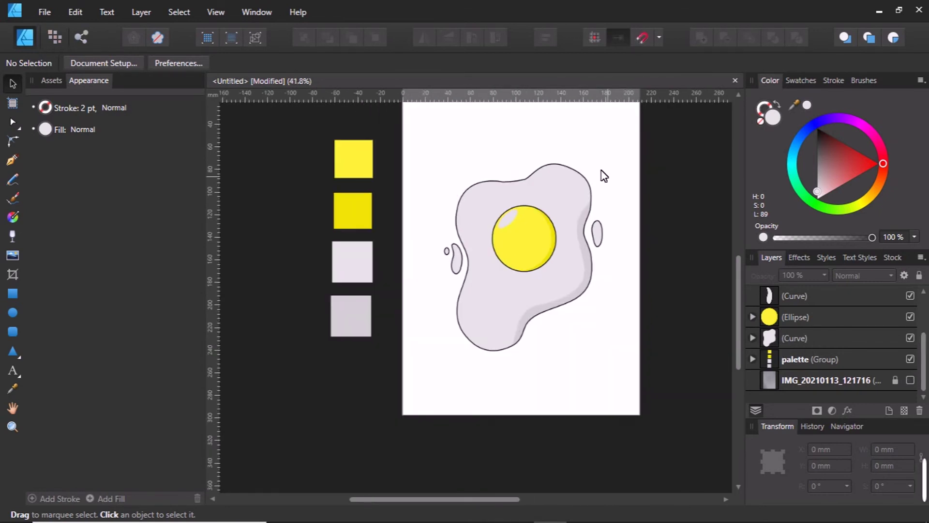
scroll(601, 218, up, 1)
drag(499, 499, 508, 499)
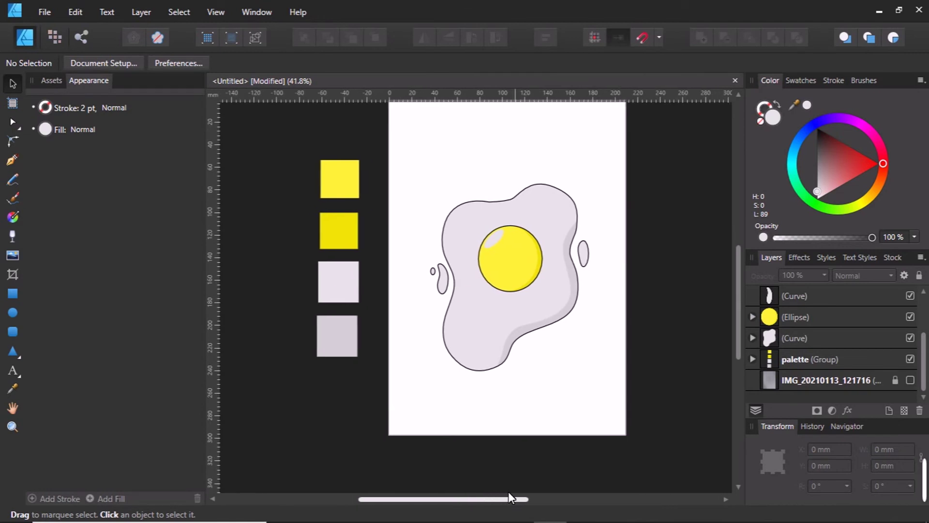
scroll(498, 435, up, 1)
click(10, 294)
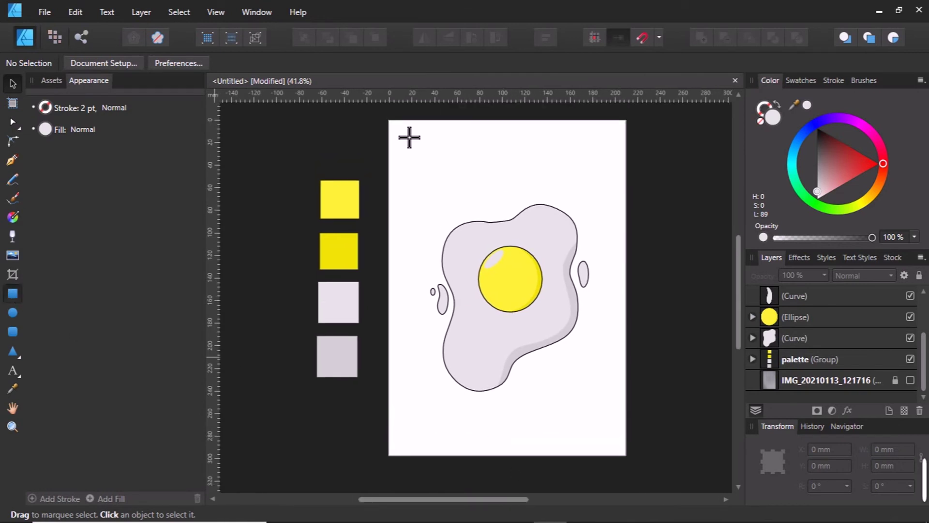
drag(392, 124, 629, 460)
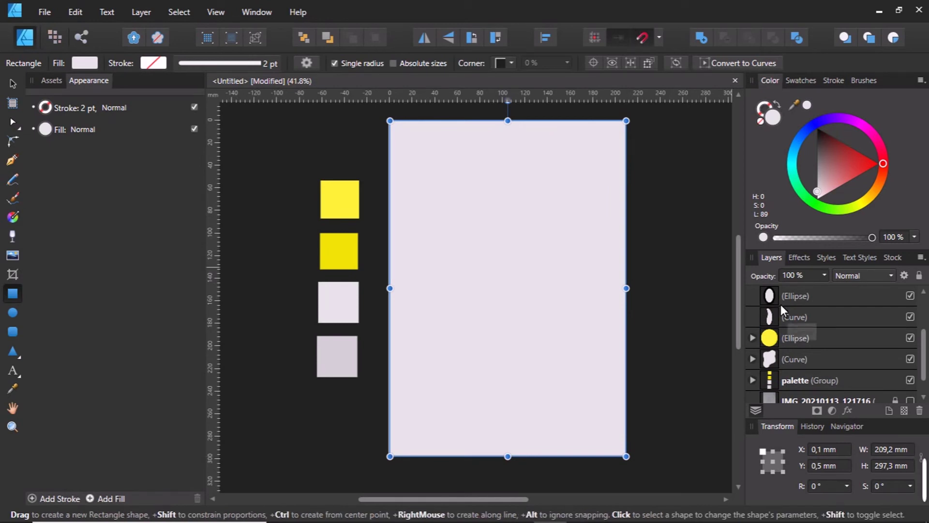
Select all the egg's shapes in Layers and group them with Ctrl+G
scroll(780, 303, down, 1)
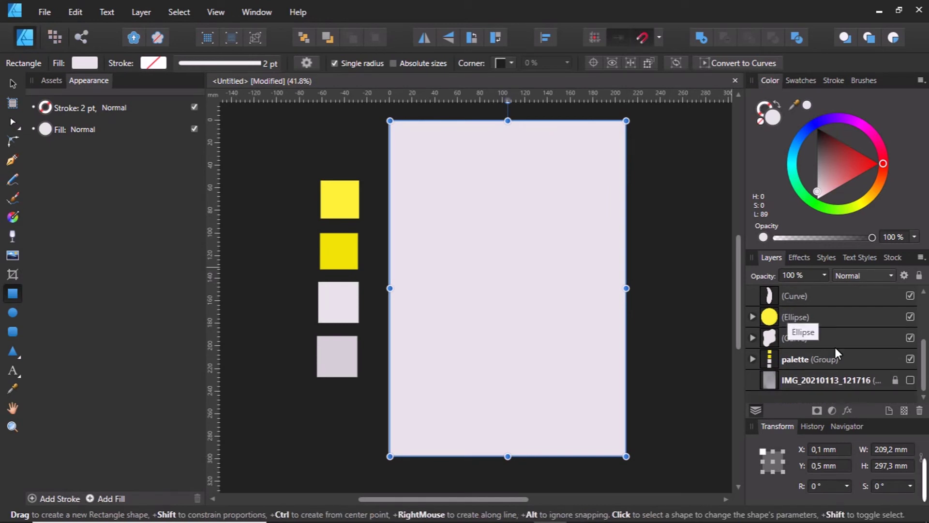
click(788, 338)
scroll(788, 332, up, 3)
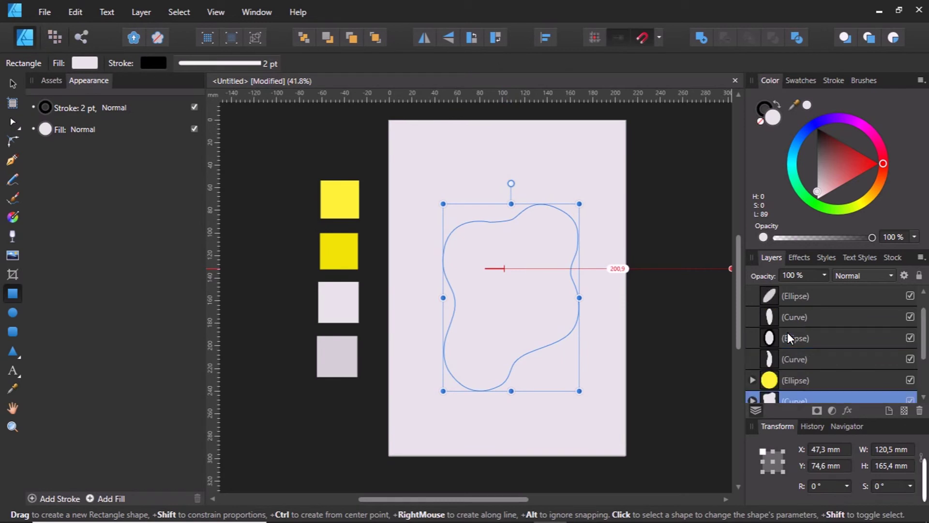
scroll(793, 302, up, 1)
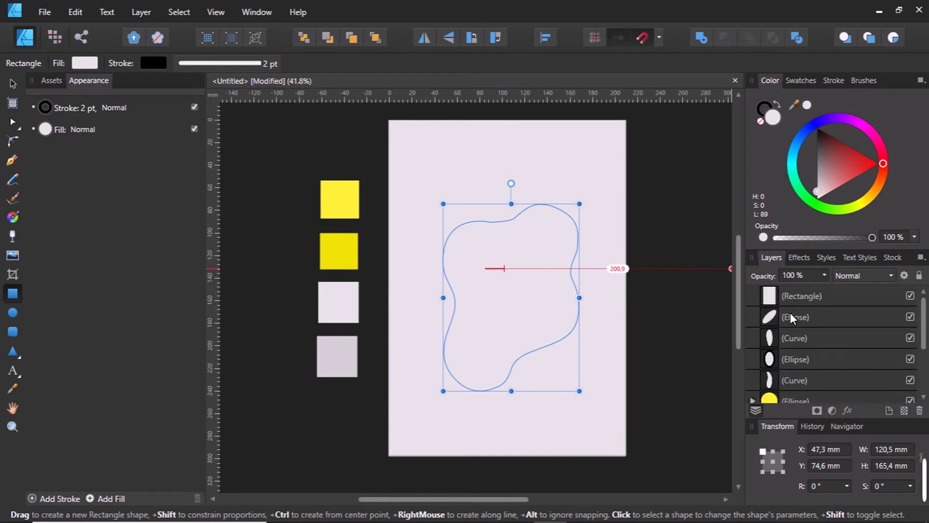
shift+click(791, 317)
key(ctrl+g)
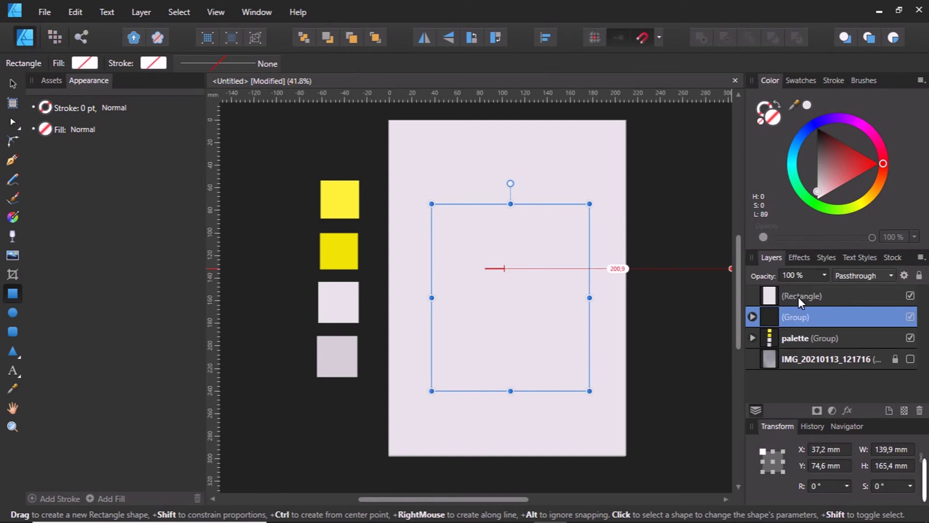
click(797, 297)
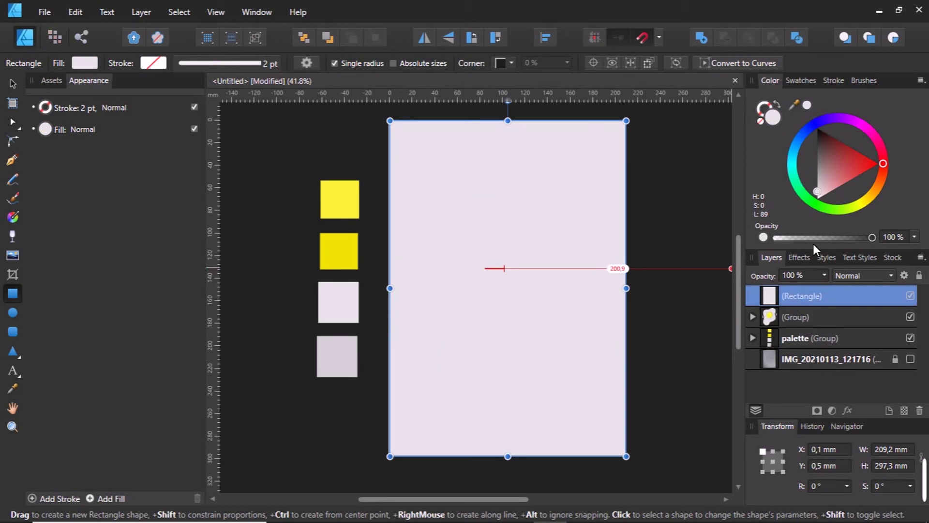
Colour the page rectangle a dull medium blue and move the egg group above it
click(798, 138)
click(819, 148)
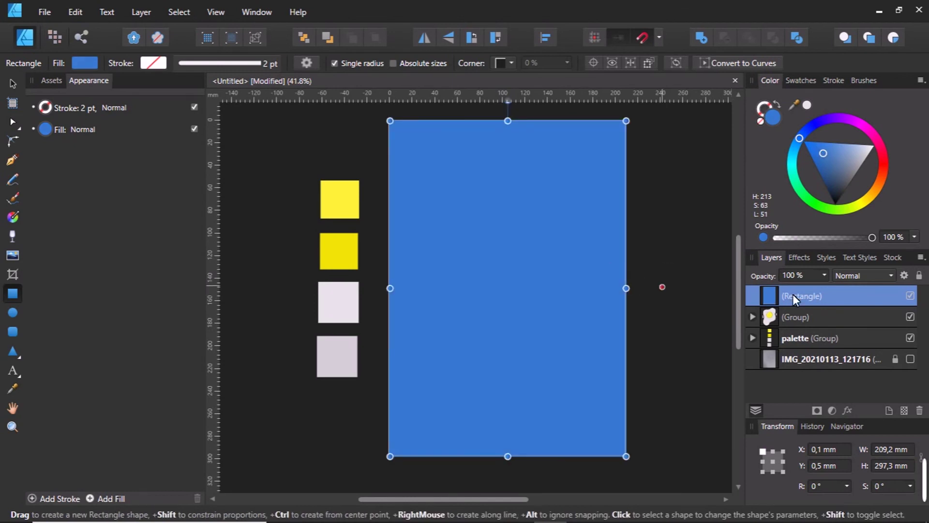
click(795, 312)
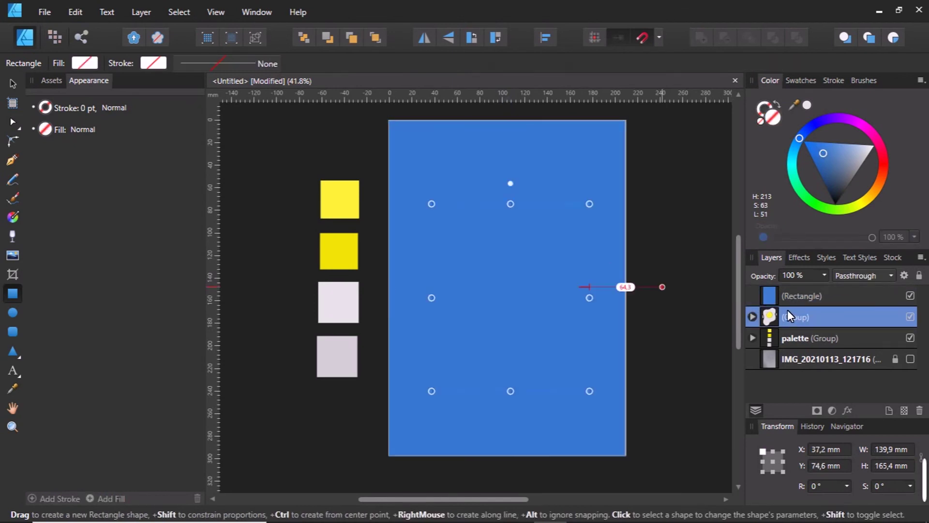
drag(788, 310, 786, 277)
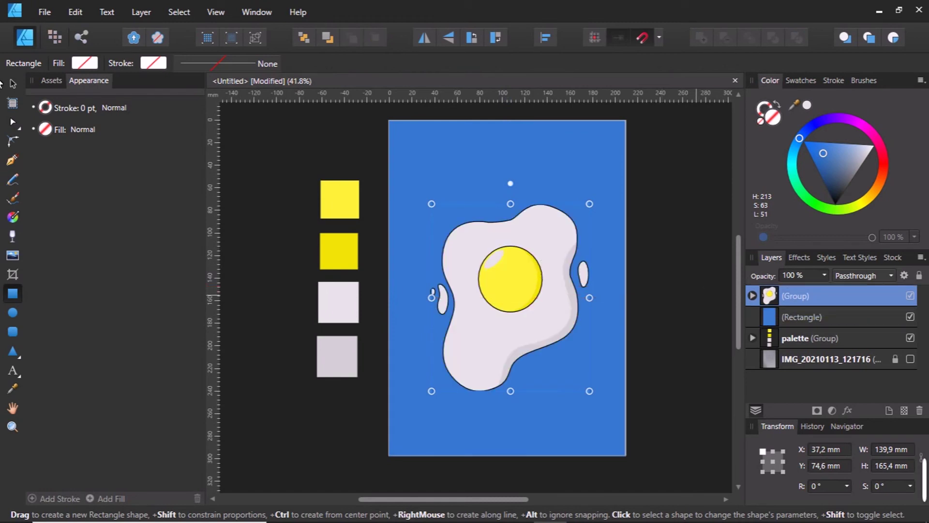
key(v)
click(268, 128)
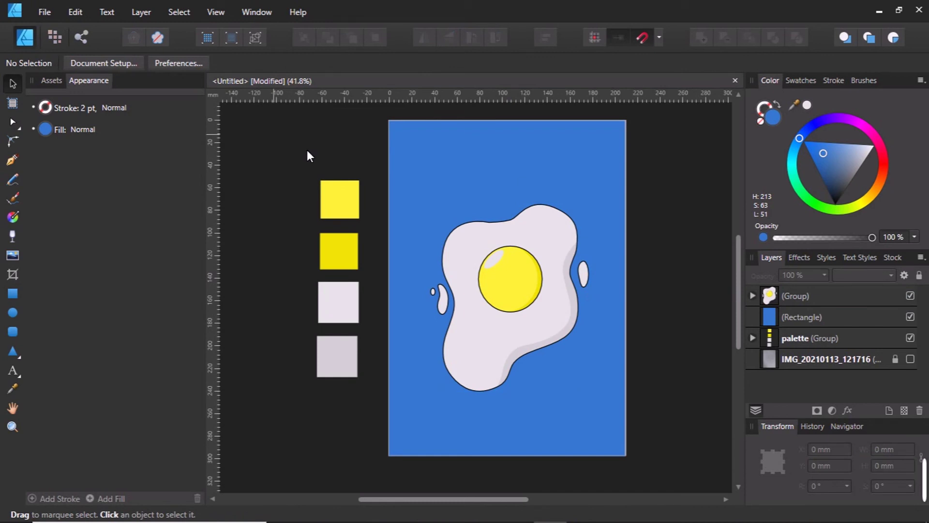
Rename the fried egg's Group layer to 'egg' in the Layers panel
double_click(795, 292)
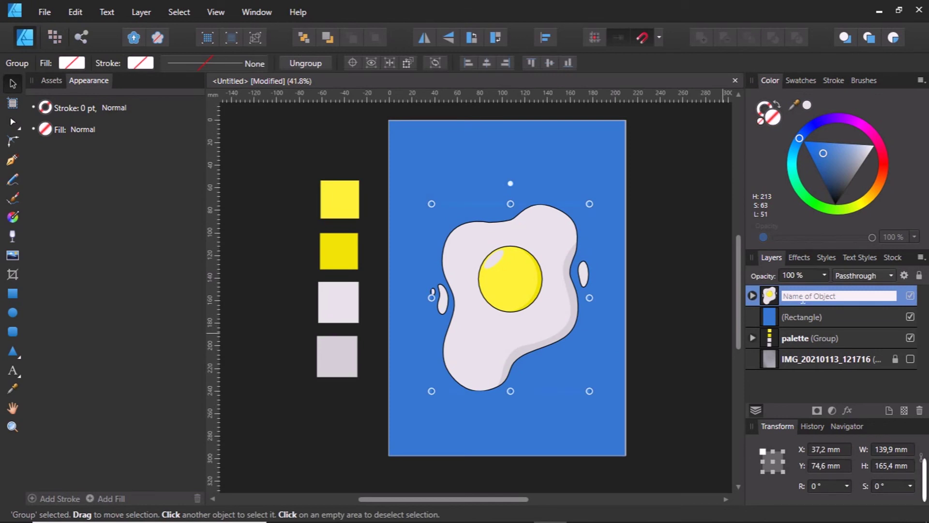
text(egg)
key(Return)
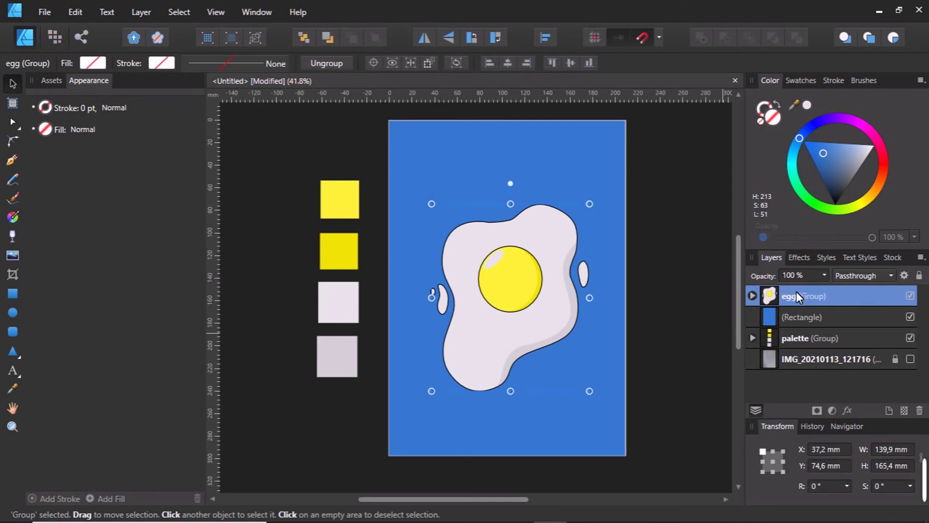
click(637, 305)
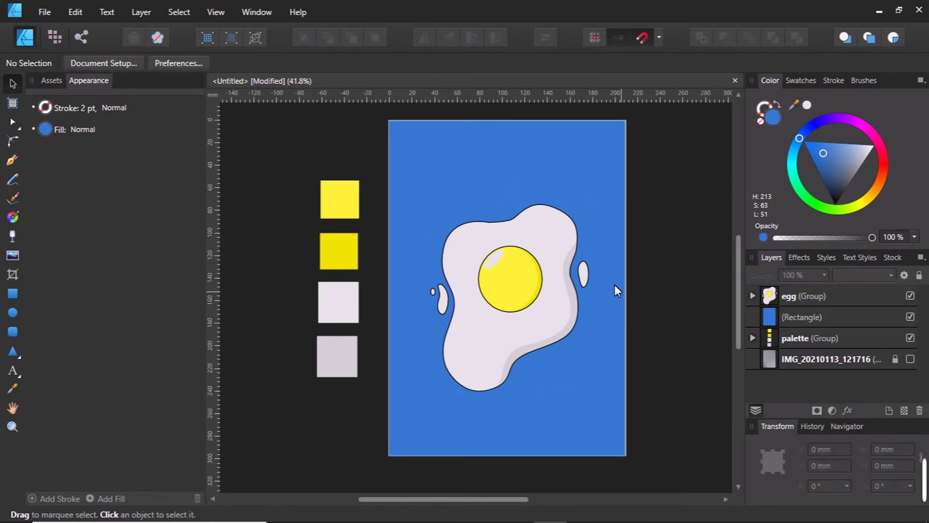
click(617, 285)
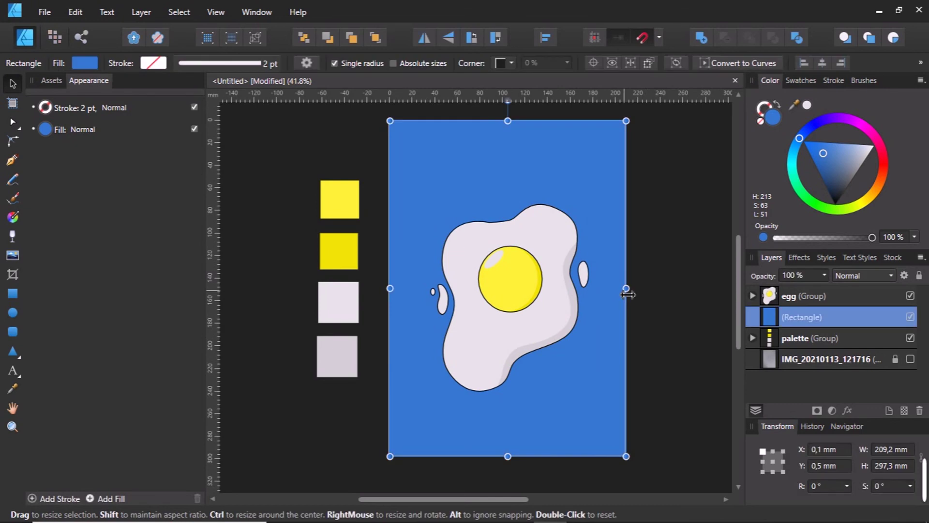
click(657, 285)
Duplicate the egg group offset down-right and delete the copy's yolk
click(571, 314)
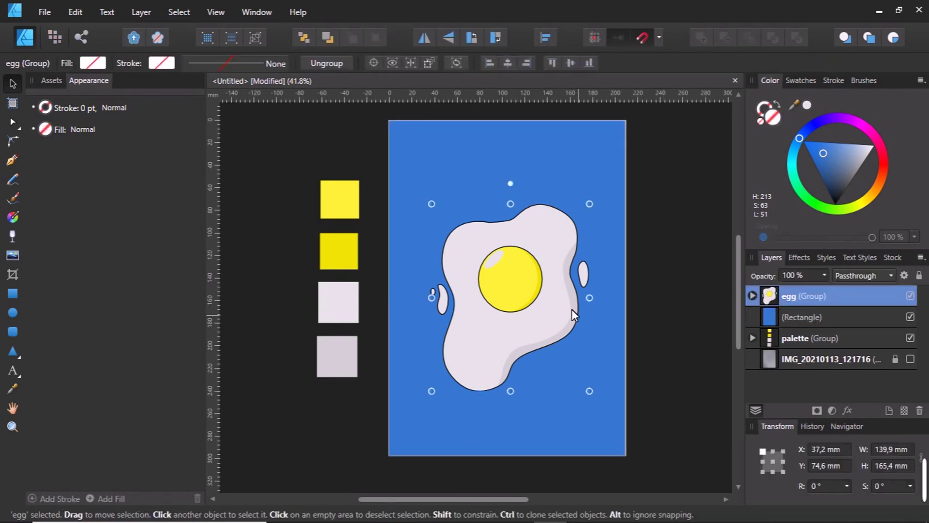
drag(567, 310, 635, 321)
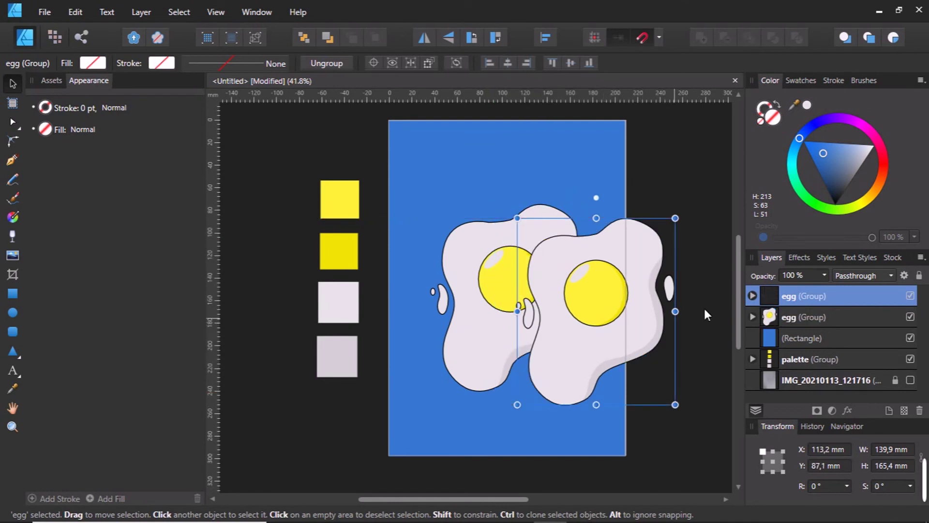
double_click(606, 319)
key(ctrl+shift+bracketleft)
Remove the outline from the copied egg's white shape
click(609, 316)
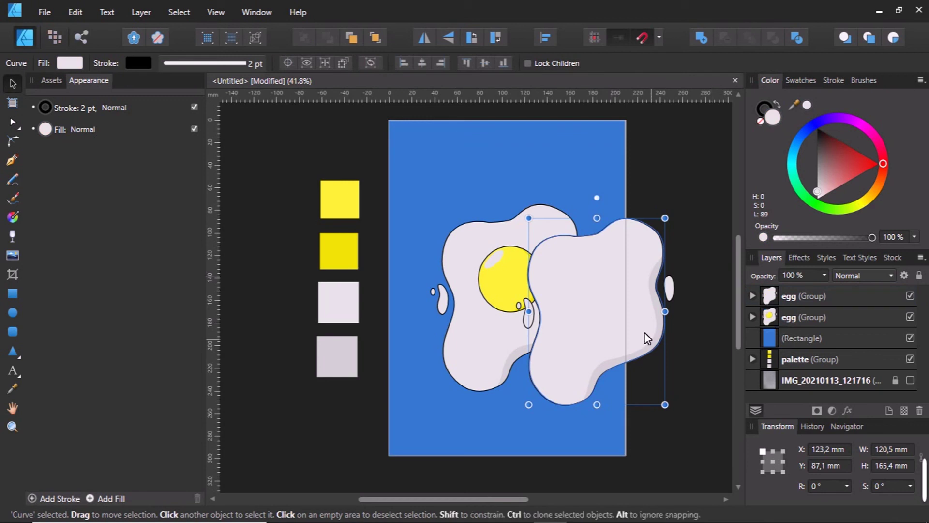
key(slash)
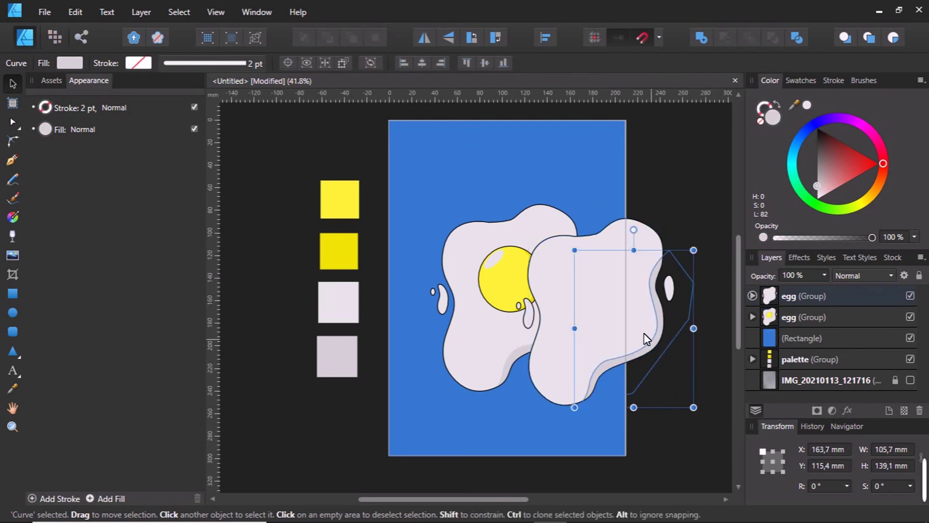
key(ctrl+z)
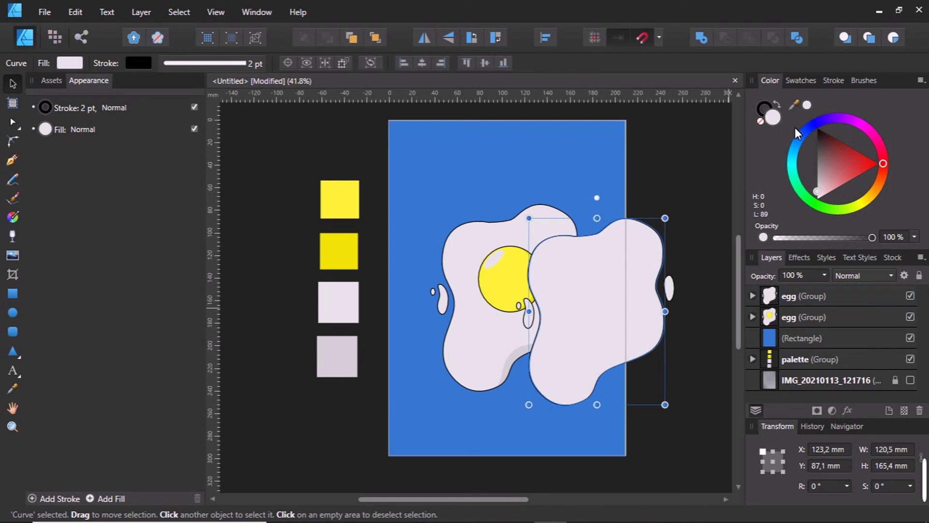
key(x)
key(slash)
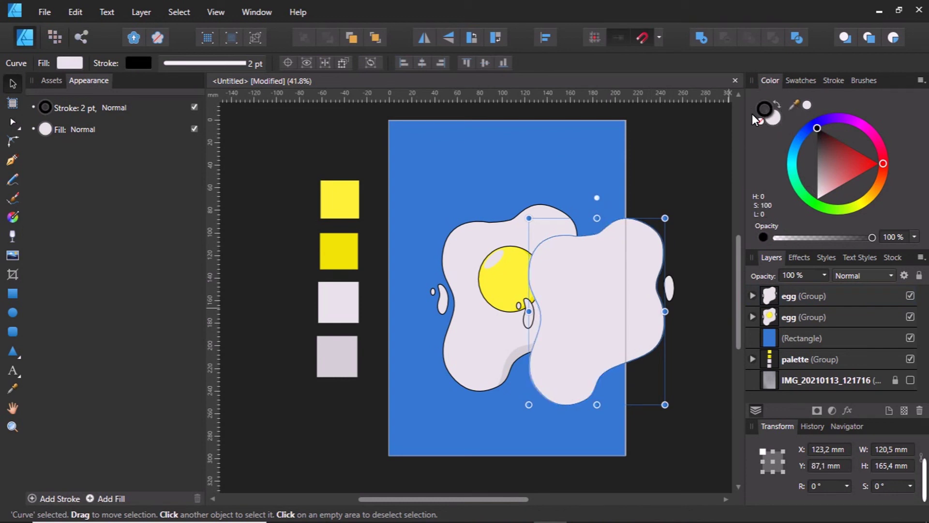
Add the copy's three drops to the selection and fill everything near-black
shift+click(667, 286)
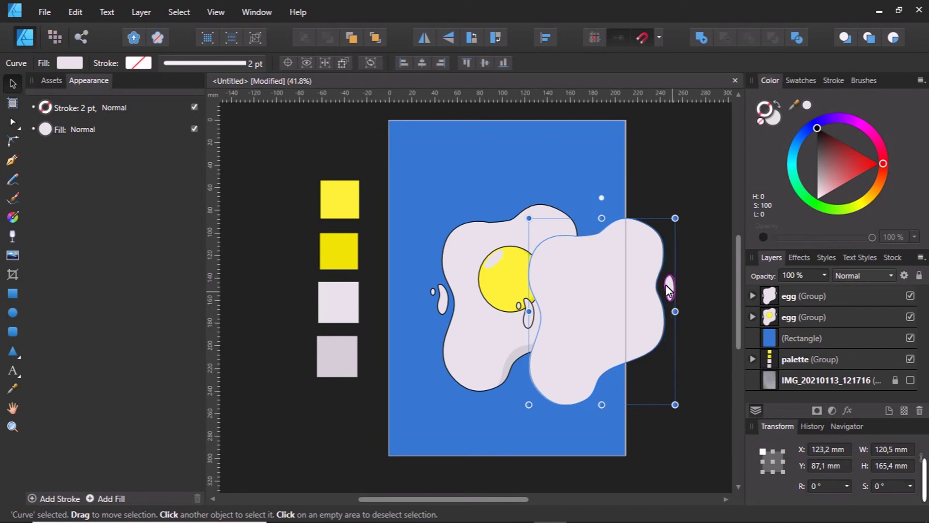
shift+click(525, 314)
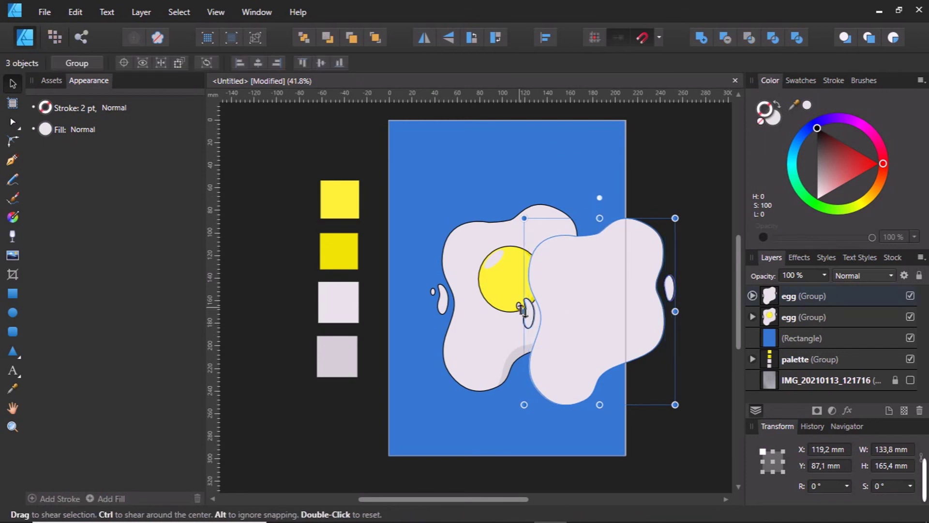
scroll(525, 311, up, 5)
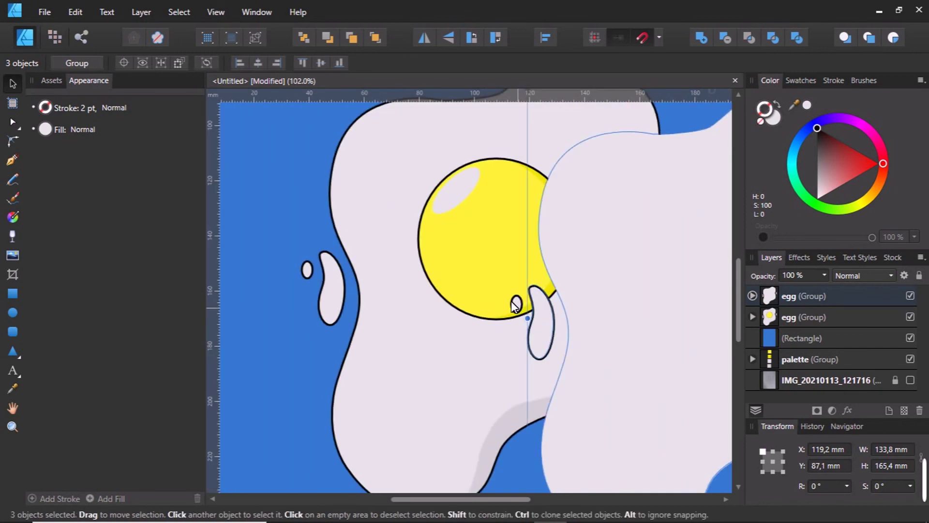
shift+click(515, 305)
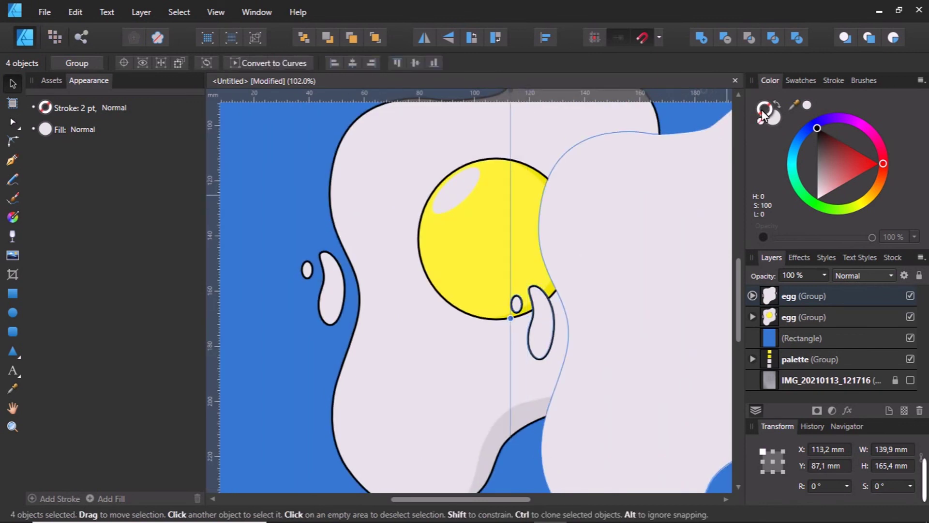
scroll(608, 253, down, 5)
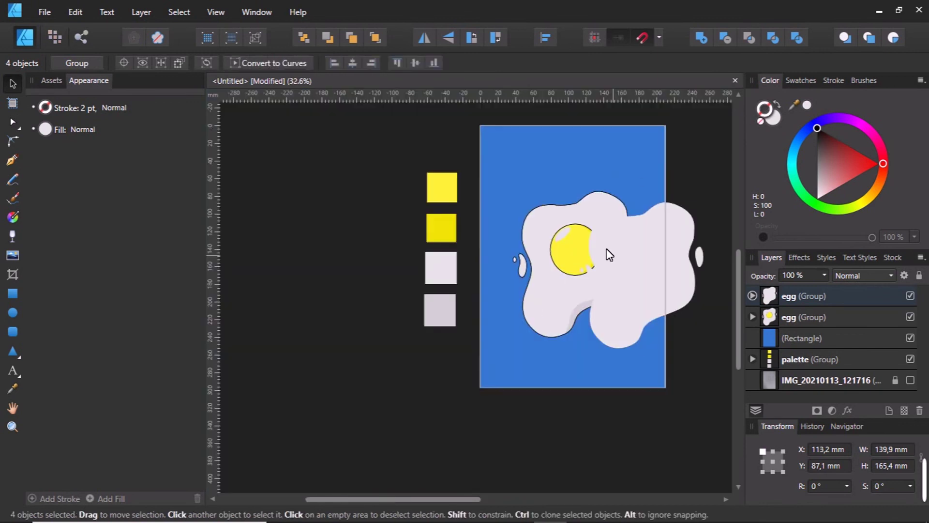
click(769, 116)
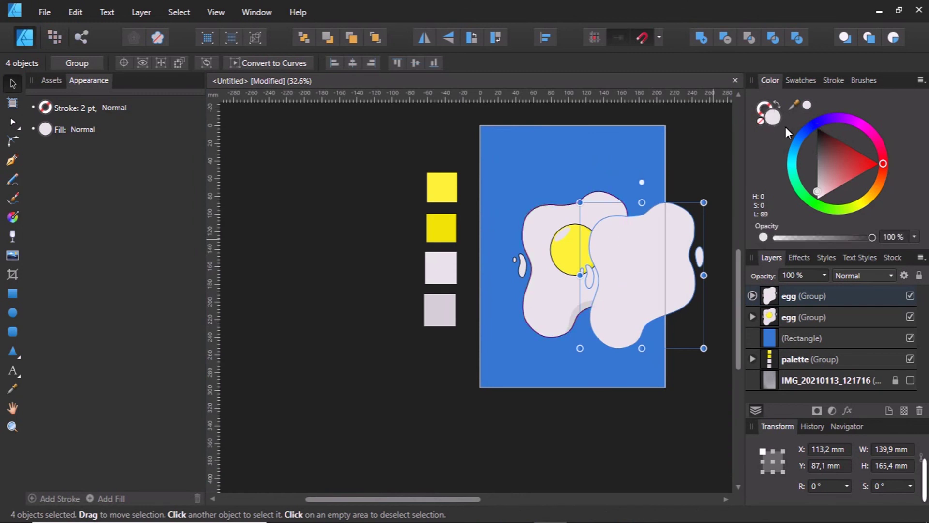
drag(817, 141, 809, 131)
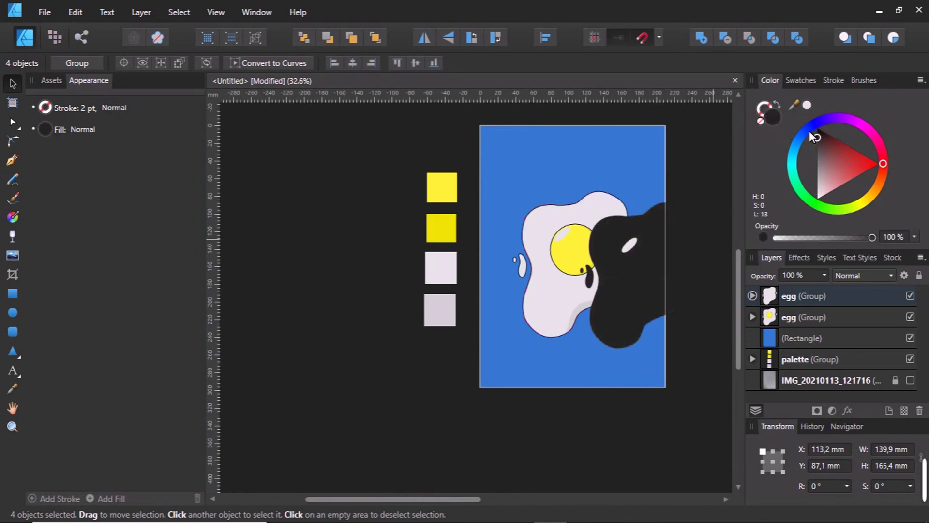
Move the copied egg's highlight ellipse off the dark shape
click(625, 239)
double_click(629, 245)
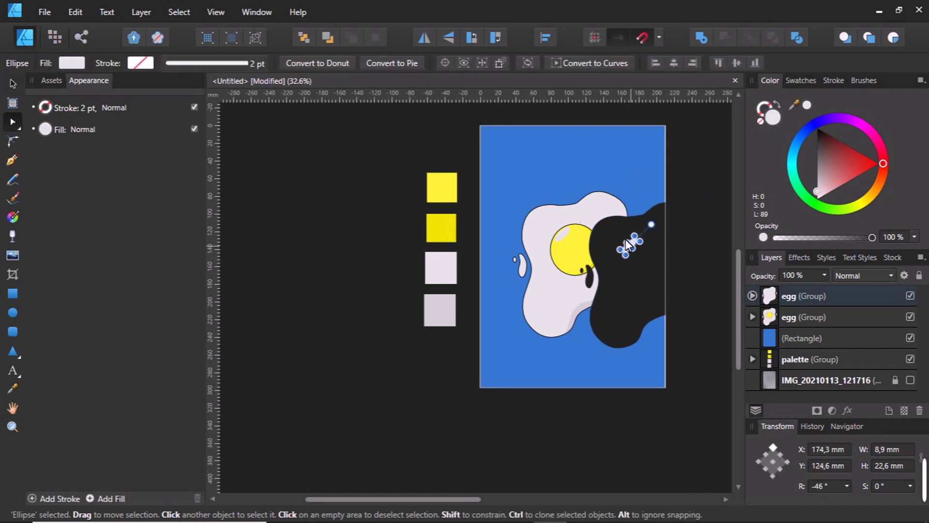
drag(629, 245, 641, 252)
click(675, 297)
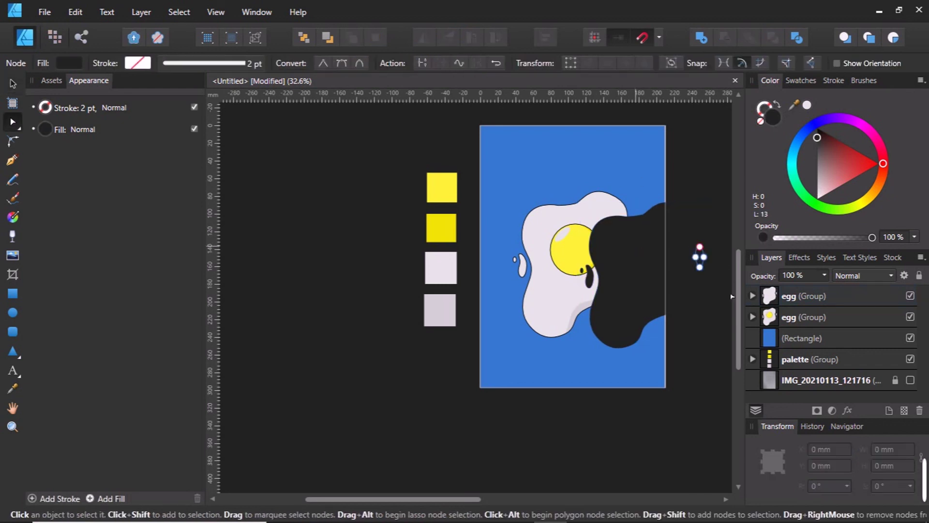
Name the dark copy's layer 'egg' and lower its opacity to about 47%
double_click(795, 289)
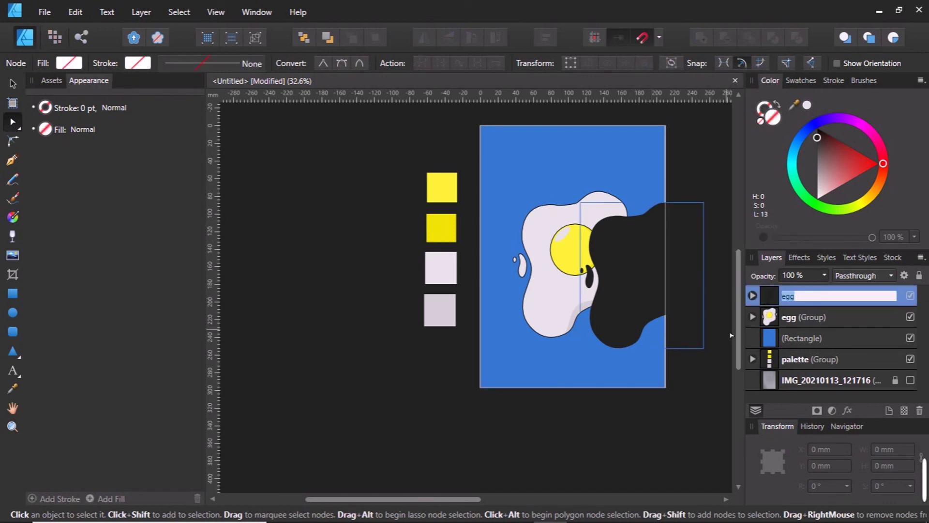
click(725, 317)
click(779, 290)
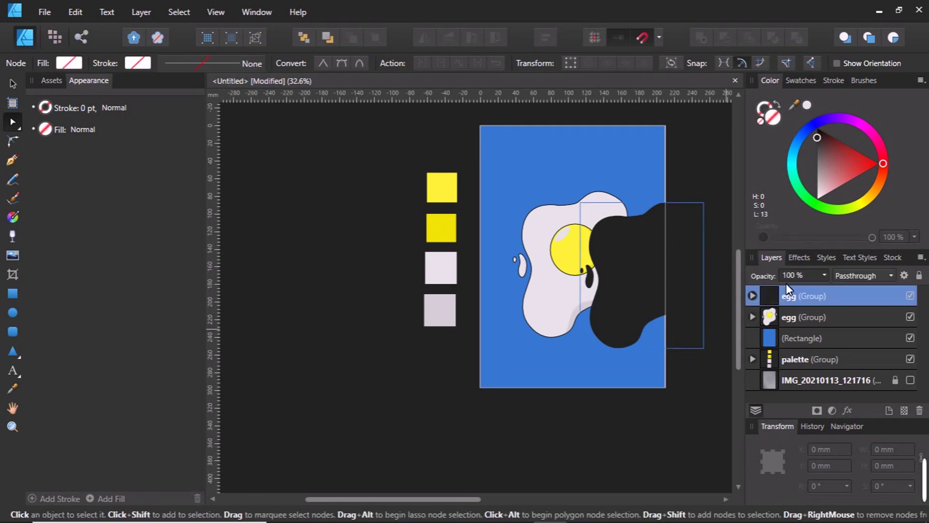
click(819, 269)
drag(819, 282, 768, 286)
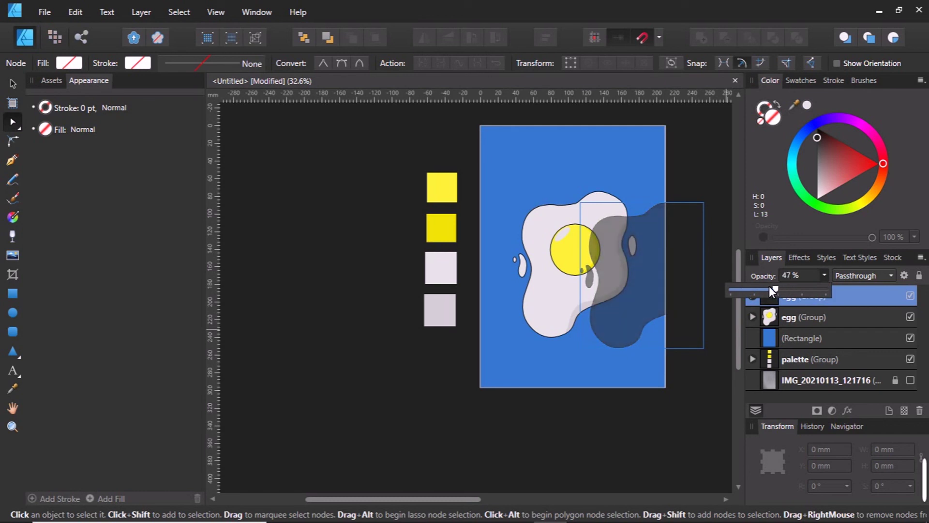
Switch to the Move tool and select the dark egg group
click(13, 83)
click(603, 234)
scroll(603, 233, up, 3)
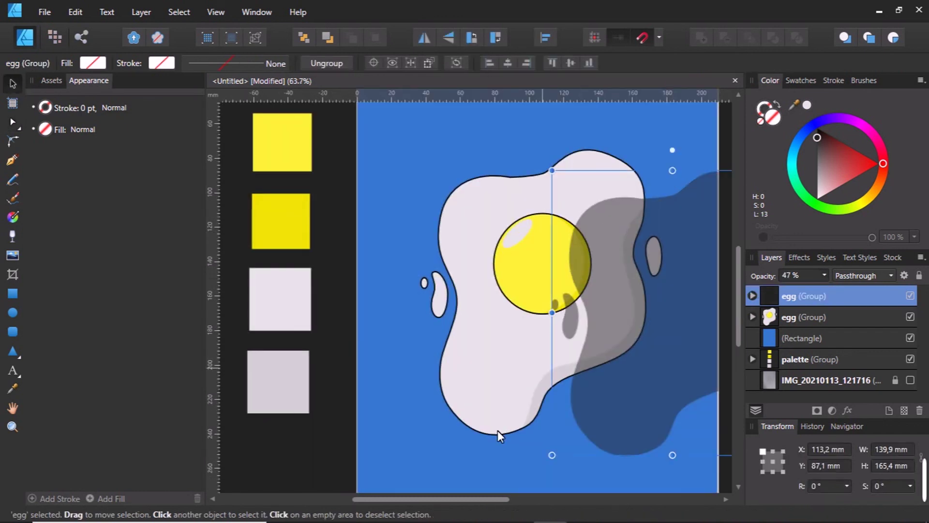
Bring the original coloured egg group above the dark copy
drag(475, 498, 498, 499)
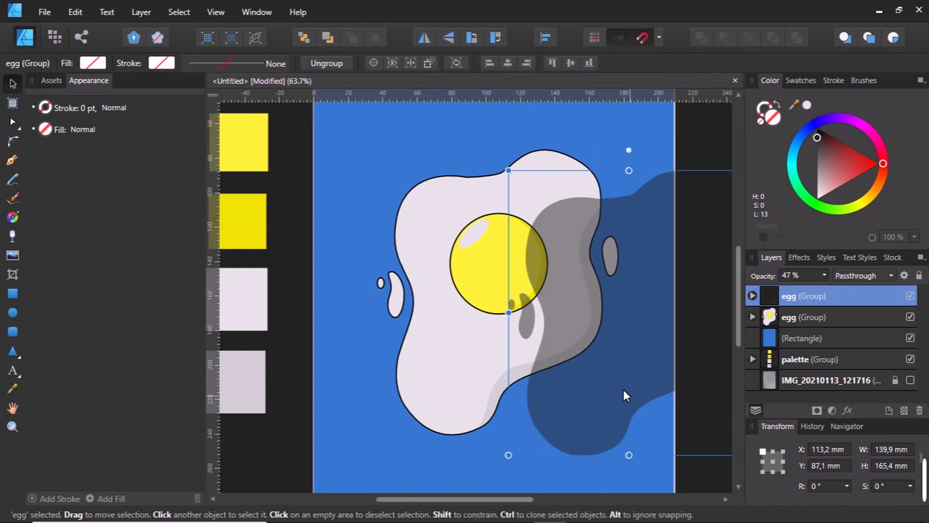
click(782, 313)
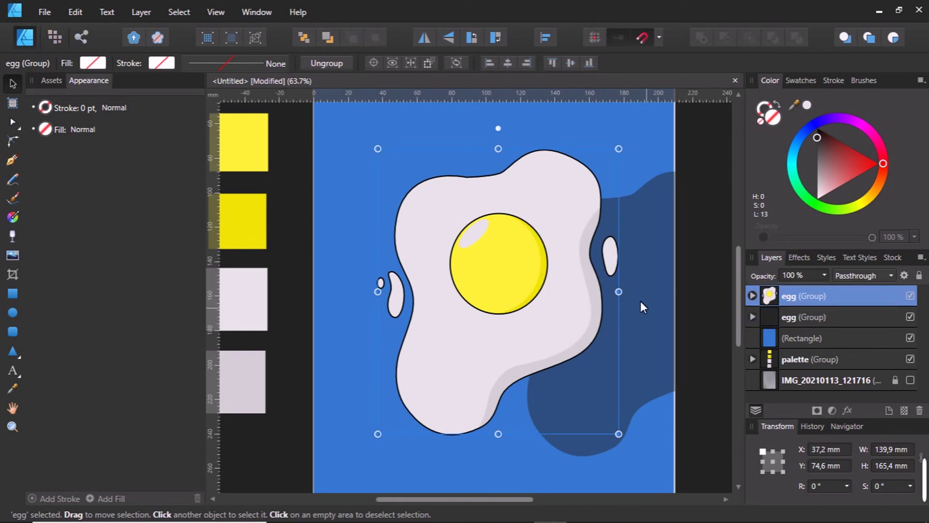
key(ctrl+z)
Slide the dark copy left behind the egg as a slight lower-right shadow, then deselect
drag(646, 304, 567, 301)
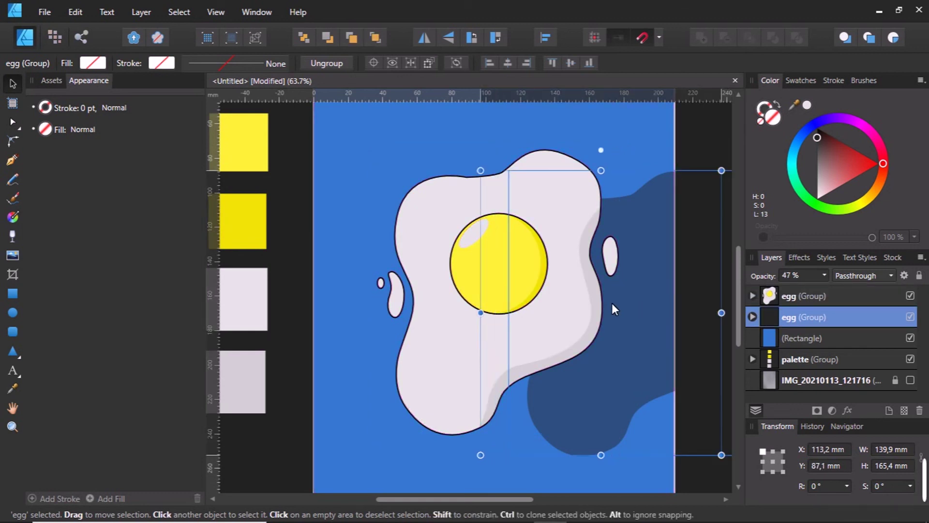
scroll(569, 305, down, 2)
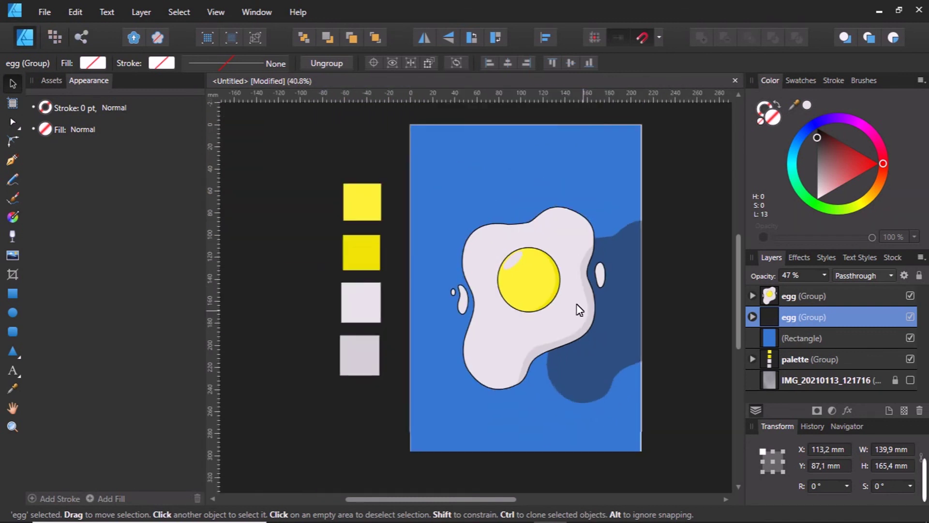
drag(589, 354, 558, 340)
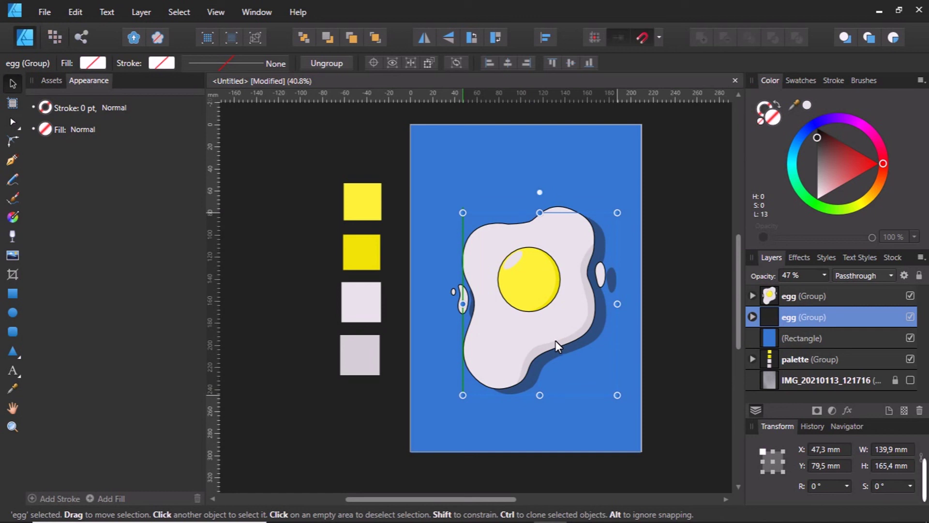
drag(557, 341, 556, 340)
click(635, 37)
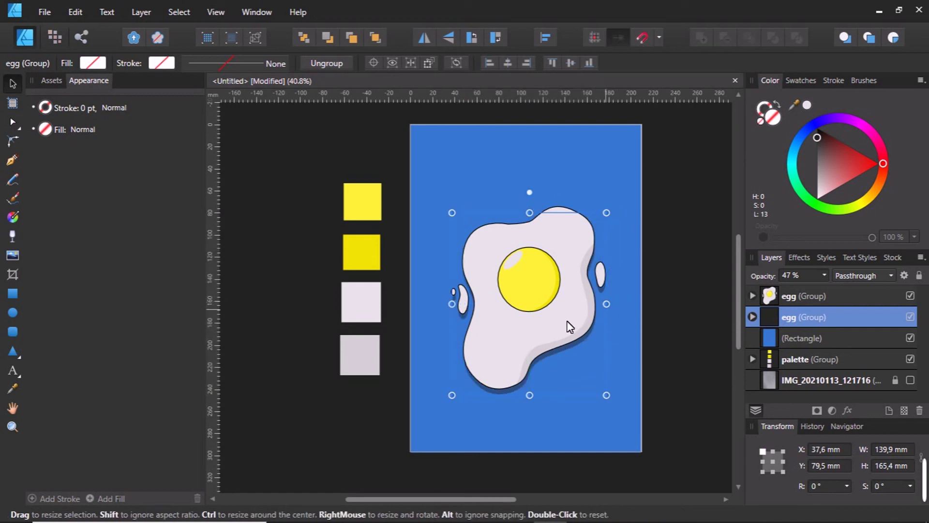
click(662, 297)
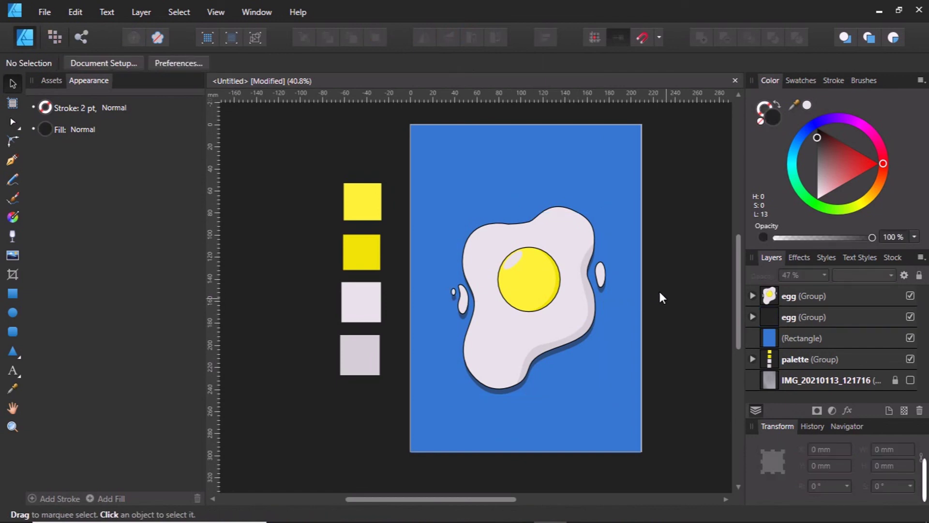